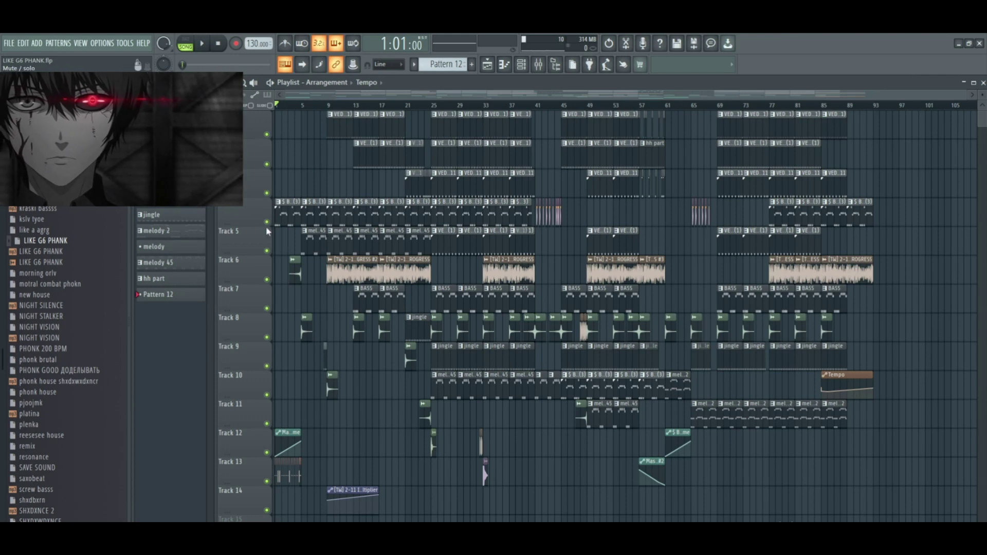
- Open the notes of the first $ B COWBELLS (3) clip in the piano roll, leaving the note properties as they are
scroll(308, 302, up, 5)
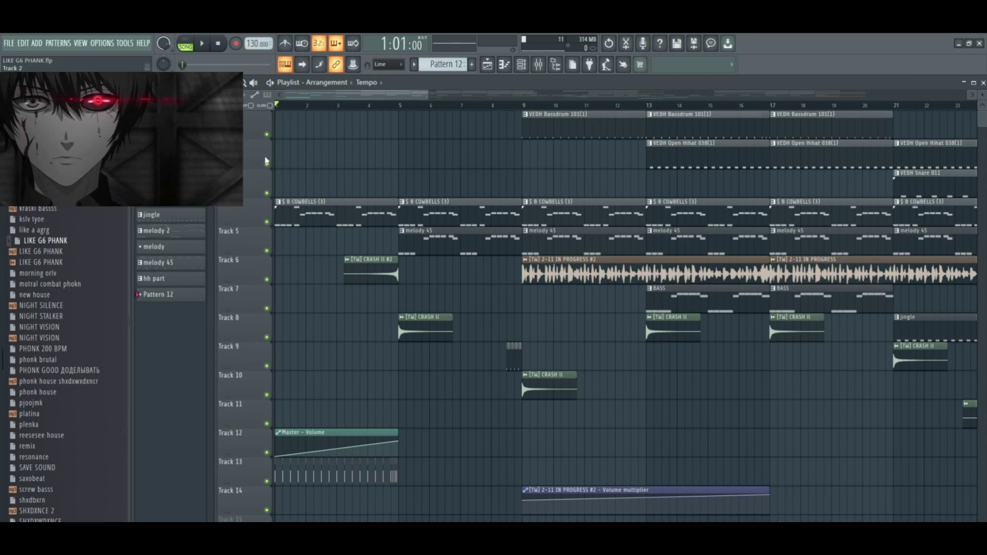
double_click(301, 219)
double_click(317, 212)
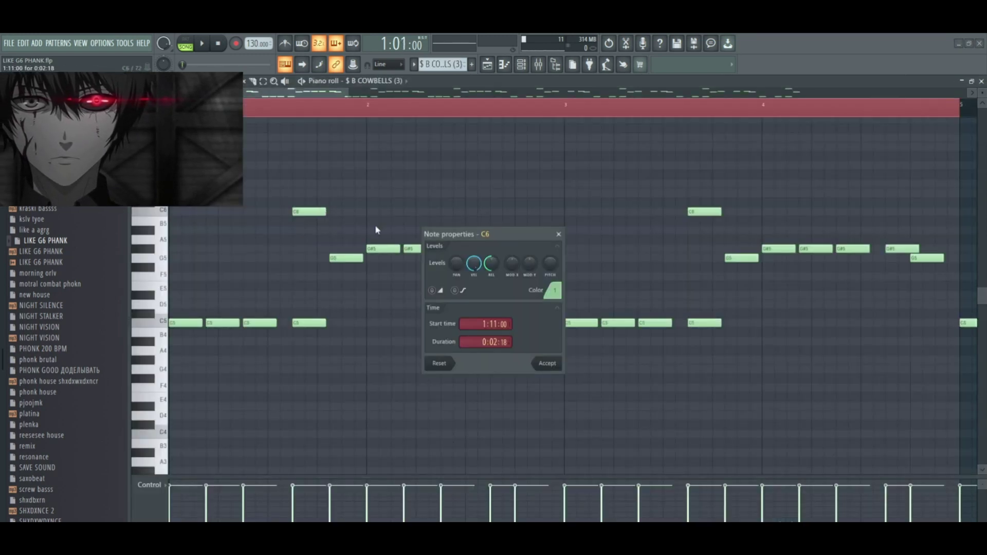
click(534, 360)
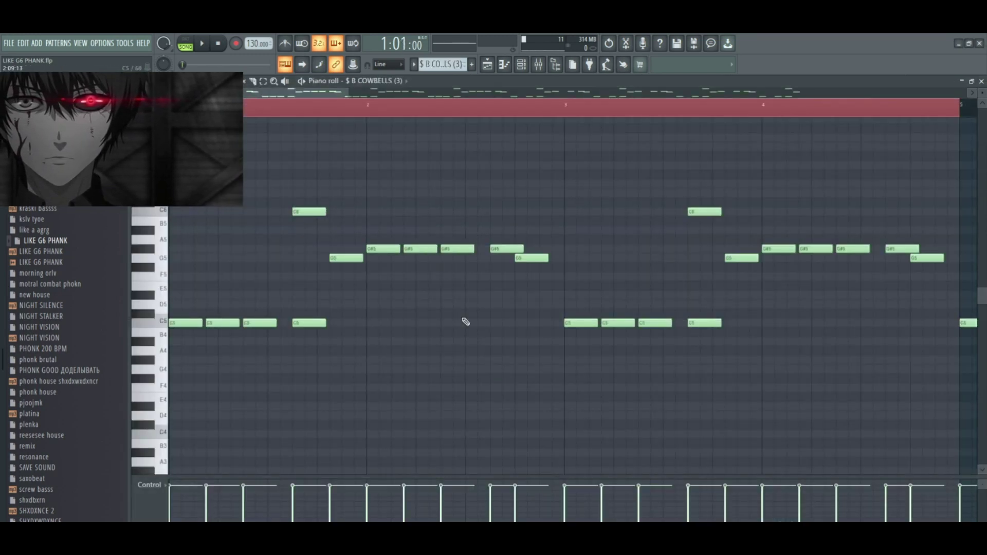
- Play the $ B COWBELLS (3) pattern on its own in pattern mode, with recording off, and stop playback
click(186, 43)
click(204, 44)
click(205, 45)
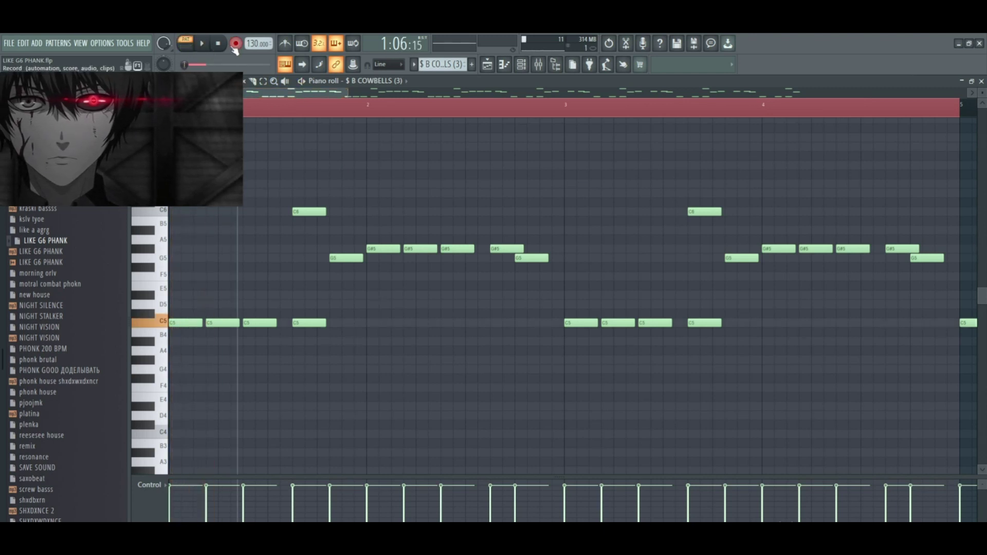
click(236, 43)
click(459, 358)
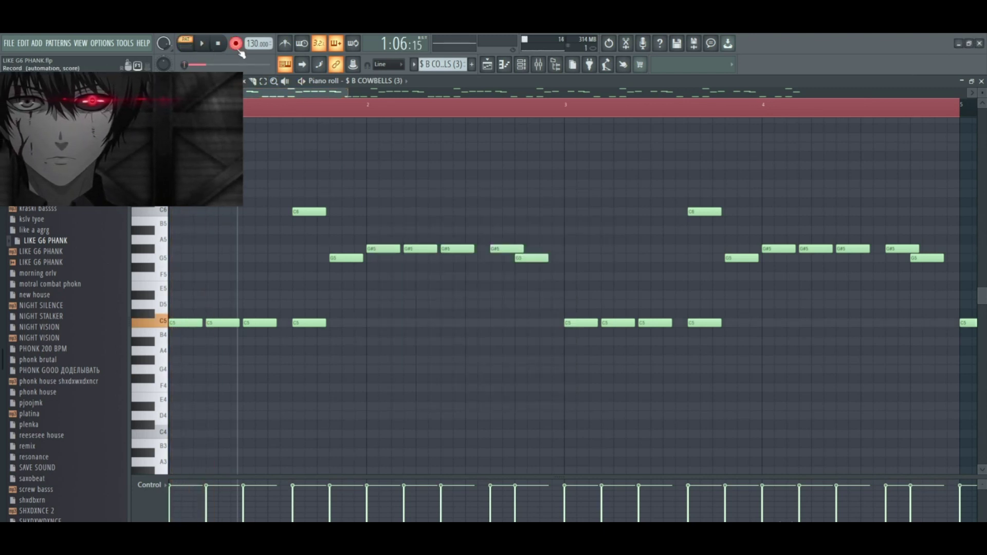
click(218, 43)
key(space)
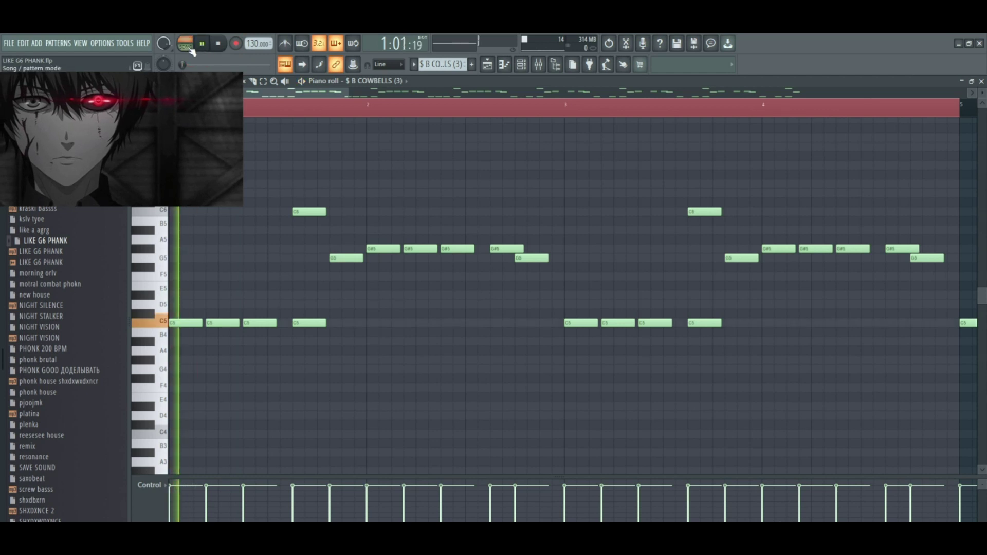
click(218, 46)
- Return to the playlist, listen to the start of the arrangement in song mode, and stop playback
click(487, 64)
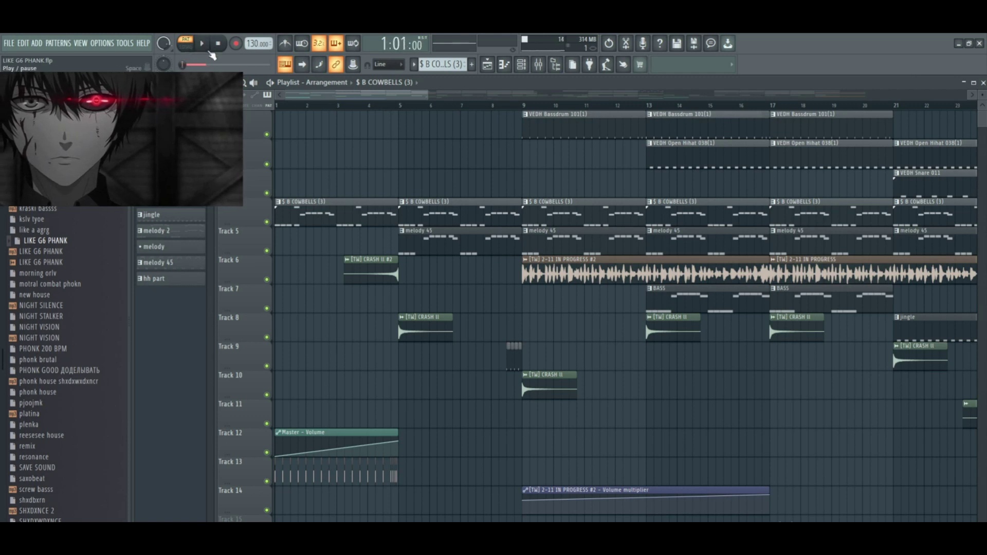
click(201, 44)
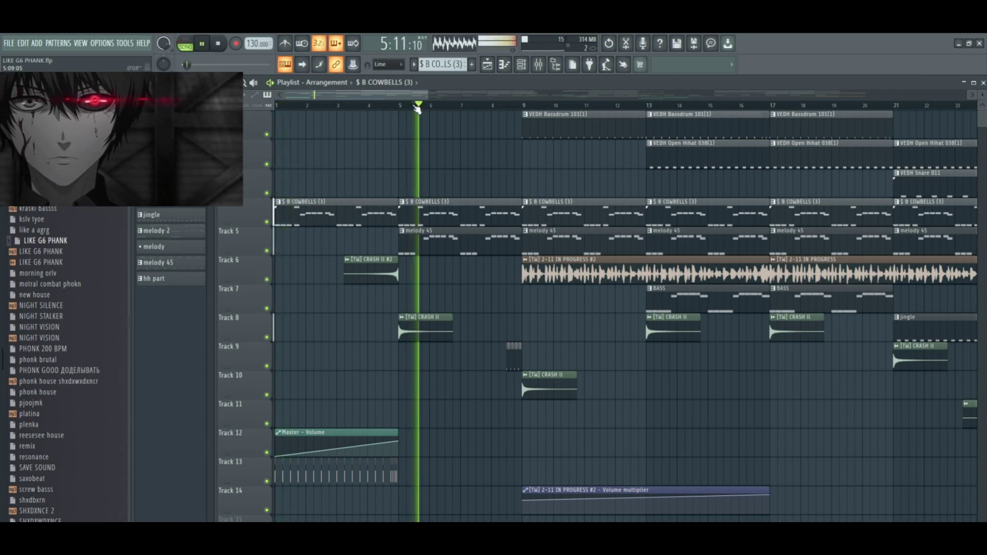
click(219, 44)
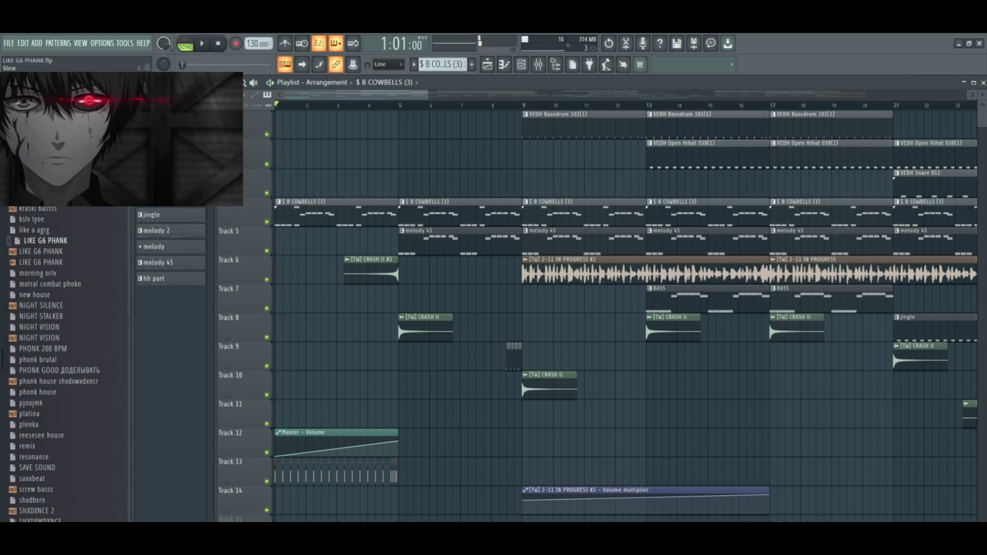
- Start playing the $ B COWBELLS (3) pattern in pattern mode with the playlist in view
click(203, 45)
key(F6)
click(206, 45)
right_click(260, 209)
click(262, 207)
click(487, 65)
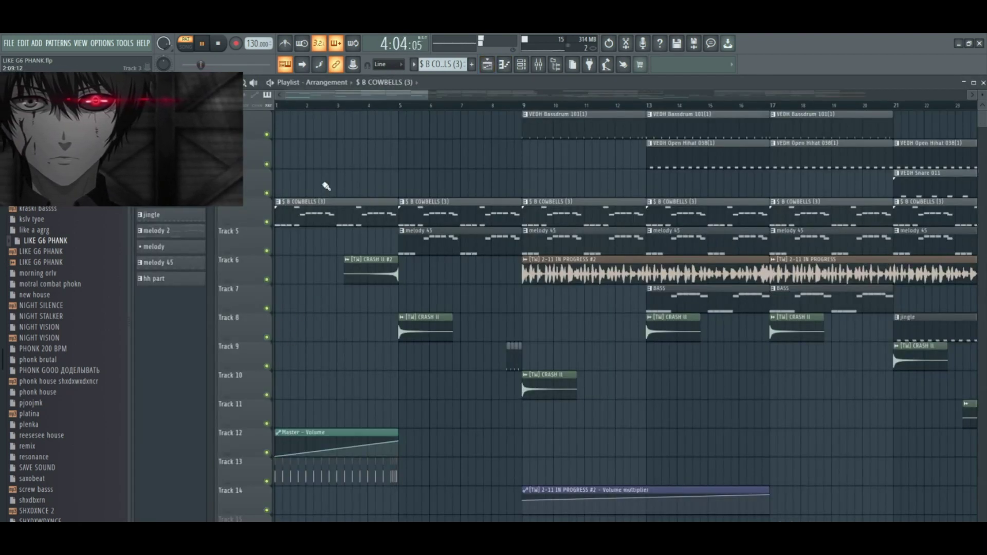
- Follow the playing $ B COWBELLS (3) notes in the piano roll, then stop playback and return to the playlist
click(538, 64)
click(487, 64)
click(521, 64)
click(521, 64)
click(371, 202)
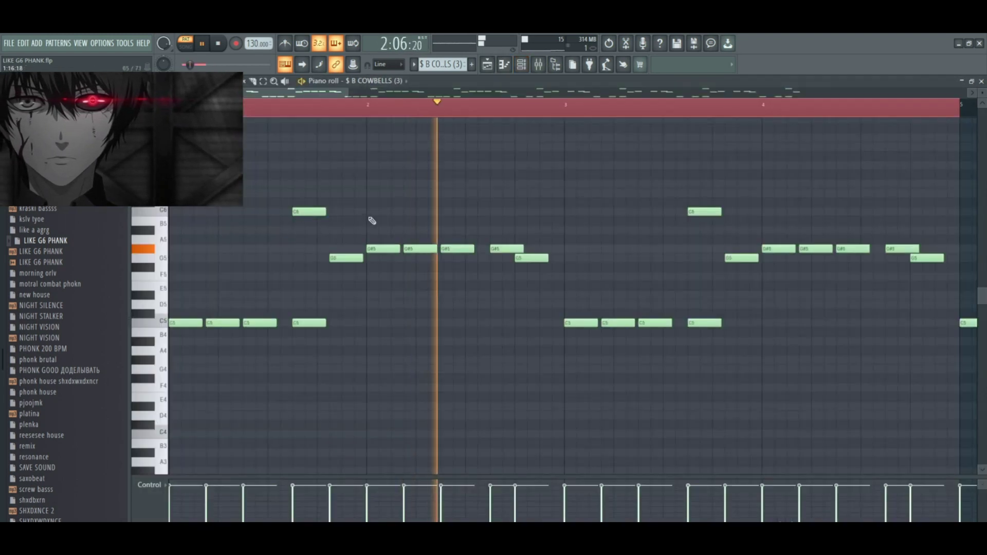
scroll(391, 231, down, 3)
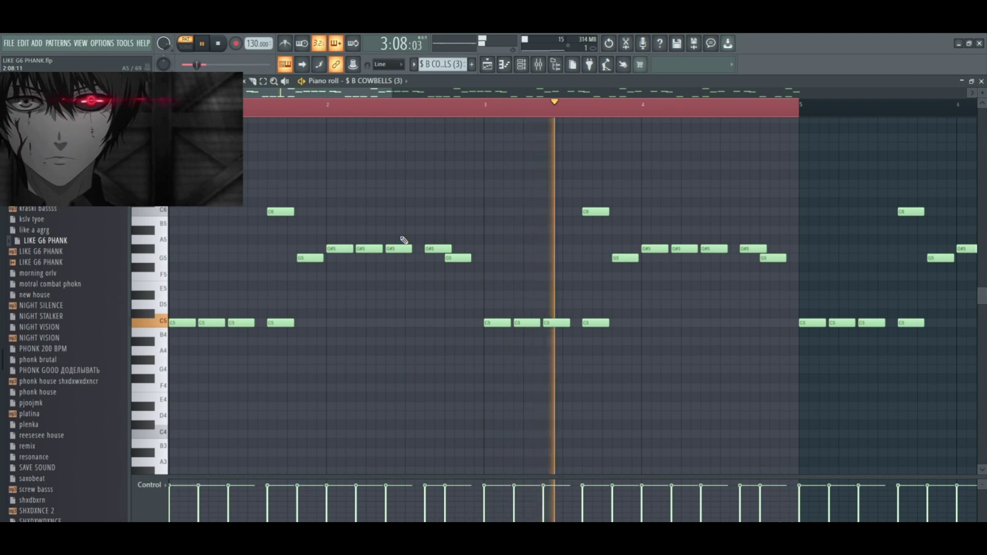
scroll(406, 240, down, 2)
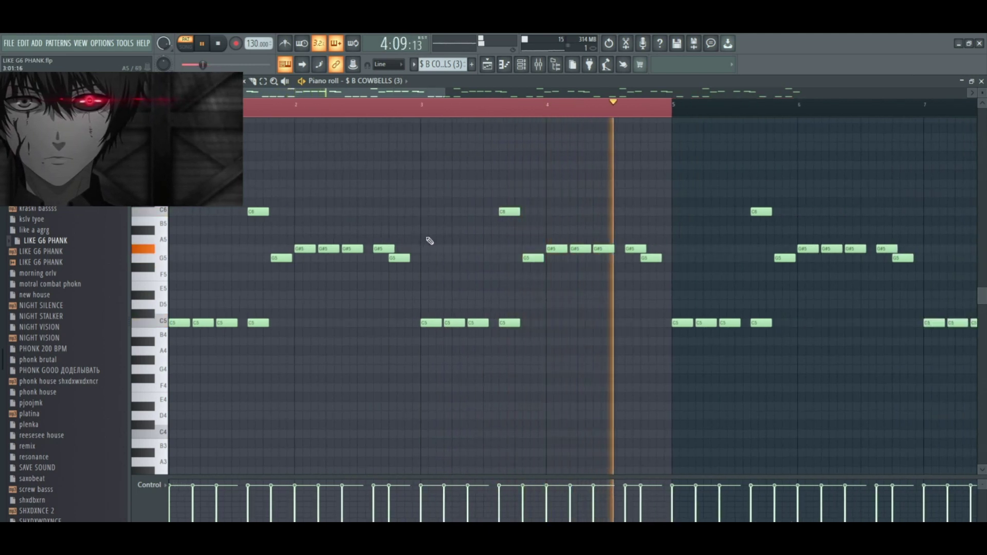
click(218, 43)
click(487, 64)
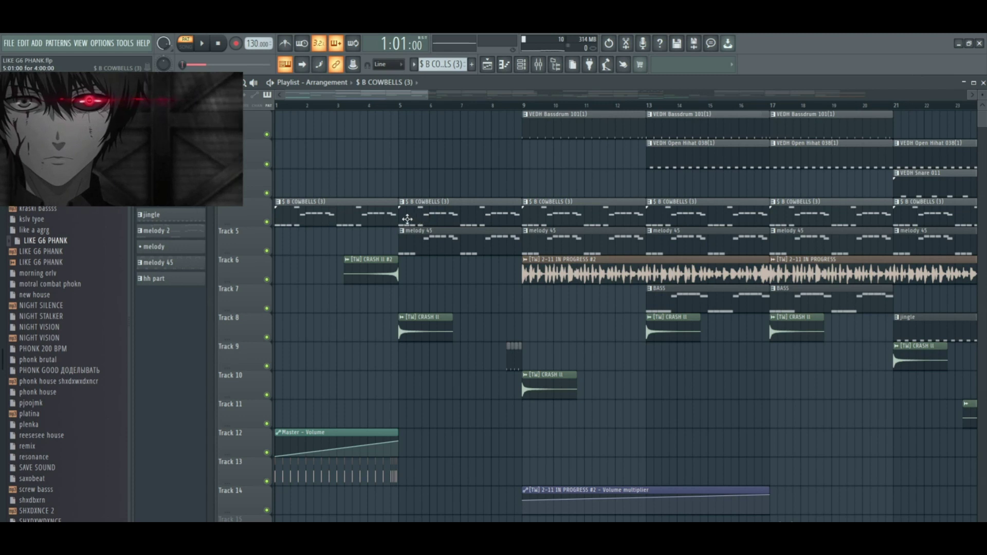
- Solo Track 5 with the playhead at bar 5 and open the melody 45 clip in the piano roll
click(402, 105)
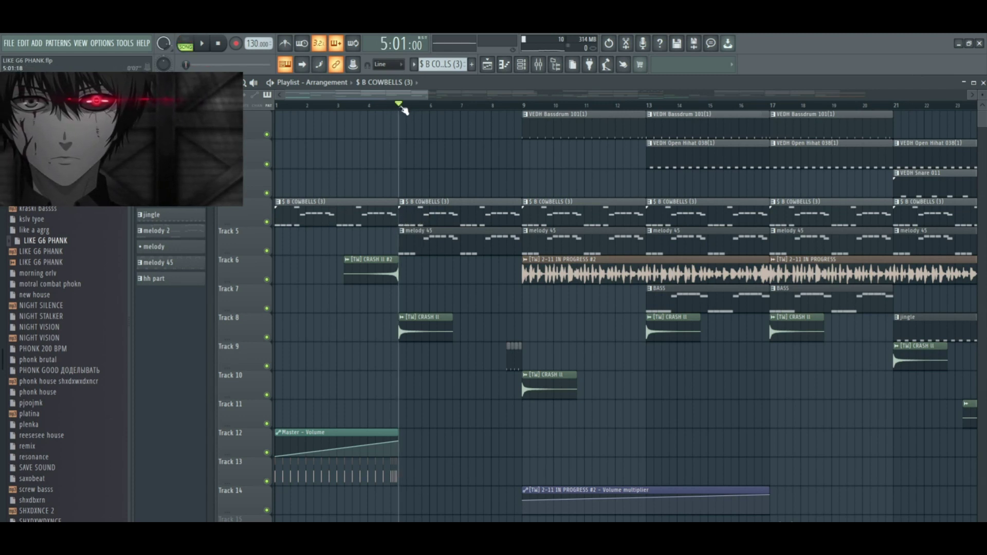
right_click(267, 251)
double_click(408, 238)
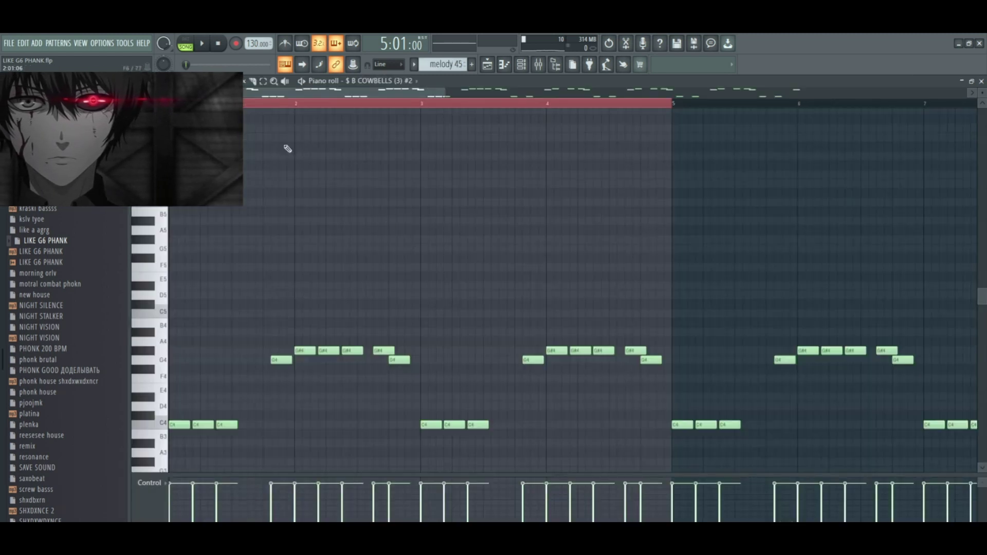
- Play the melody 45 pattern on its own in pattern mode, pause it, and return to the playlist
click(185, 39)
click(202, 43)
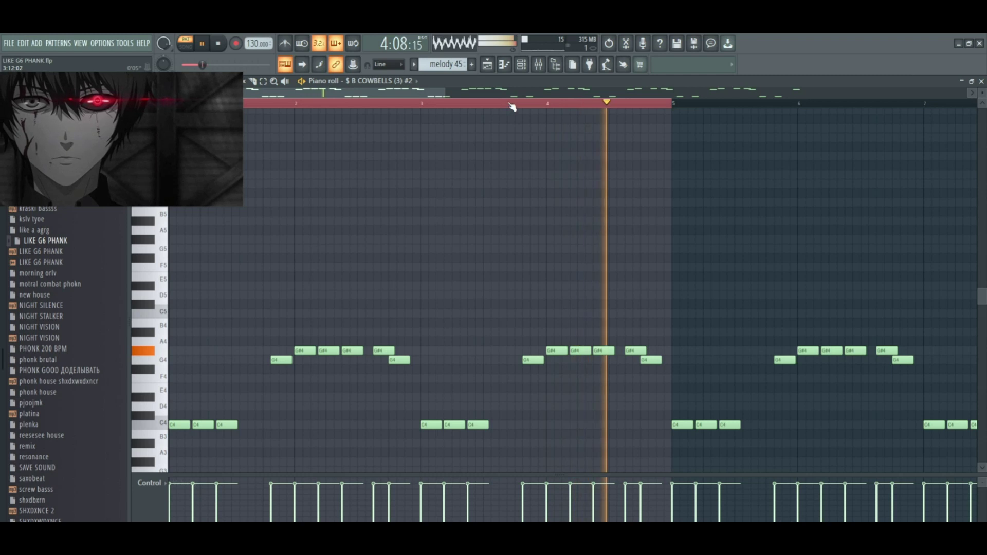
click(205, 50)
click(486, 64)
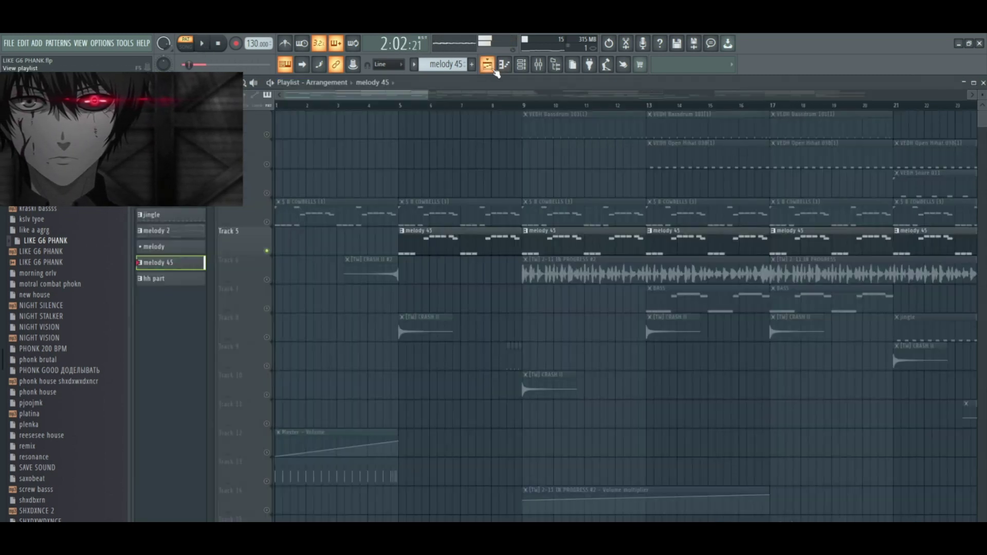
- Unmute the cowbell track alongside Track 5 and play both together in song mode from bar 5, pausing near bar 9
click(401, 107)
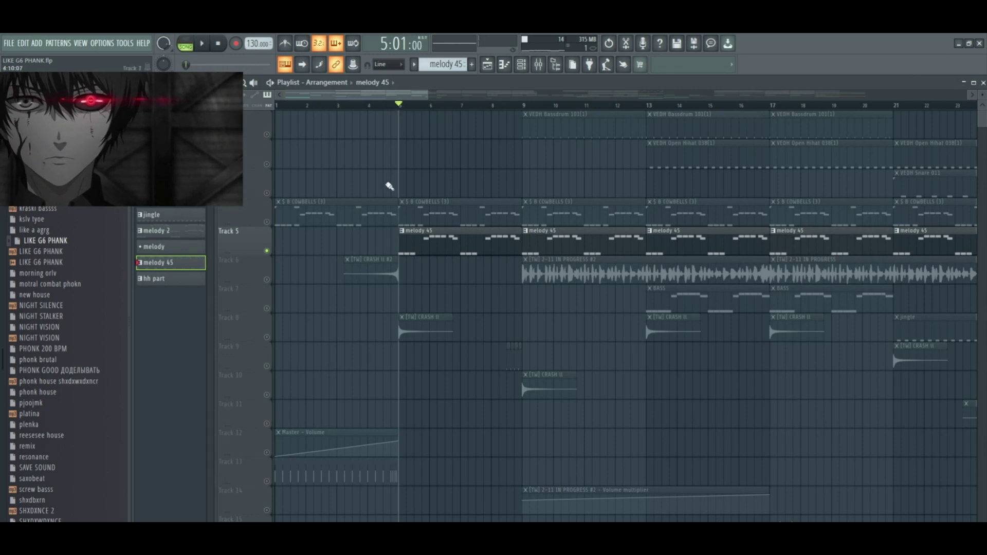
click(271, 224)
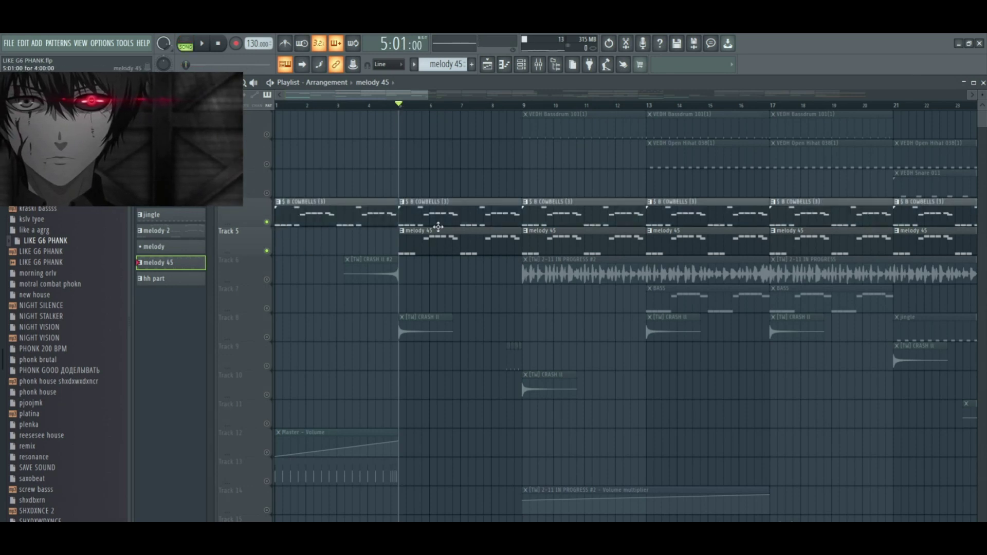
click(204, 44)
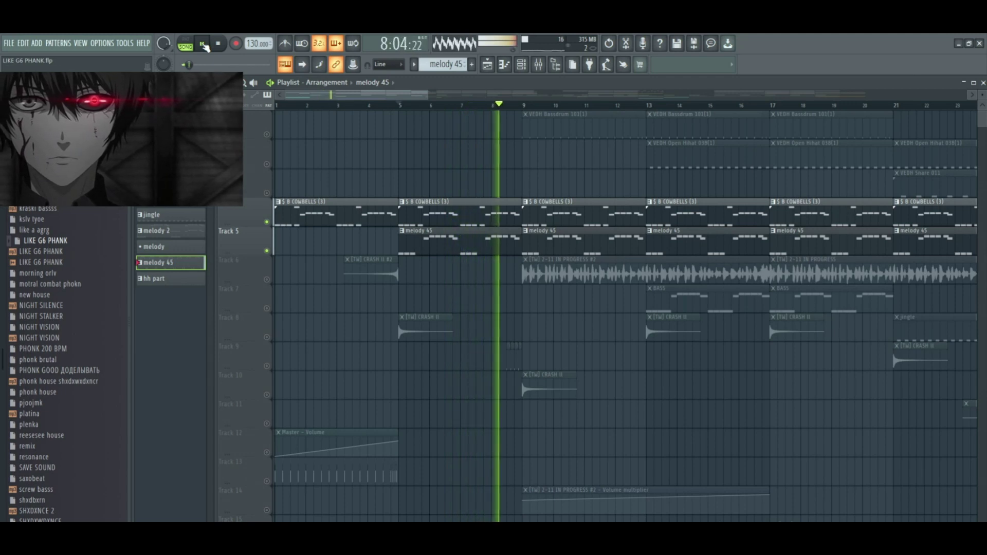
click(203, 44)
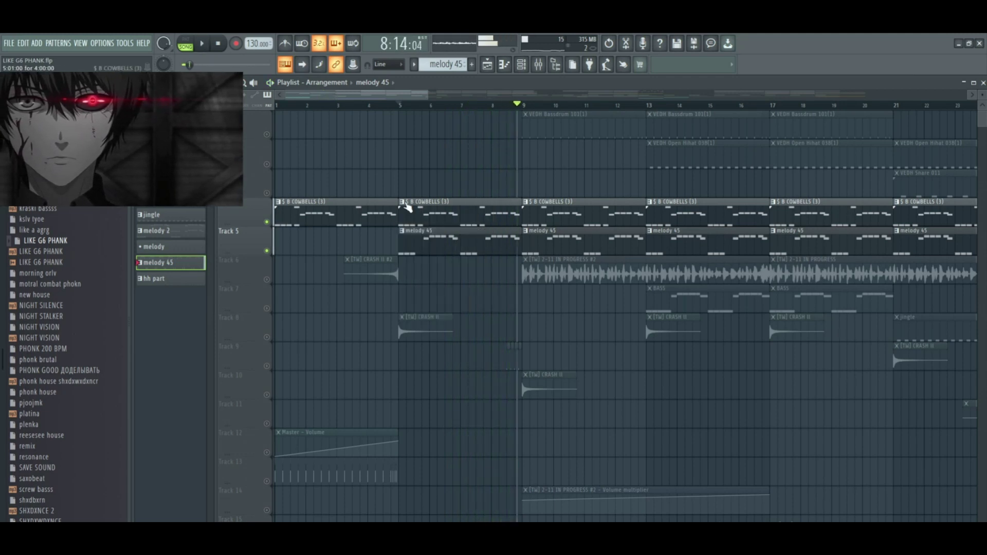
- Inspect the sampler settings of the $ B COWBELLS (3) channel from the channel rack, then close them
double_click(411, 222)
click(521, 64)
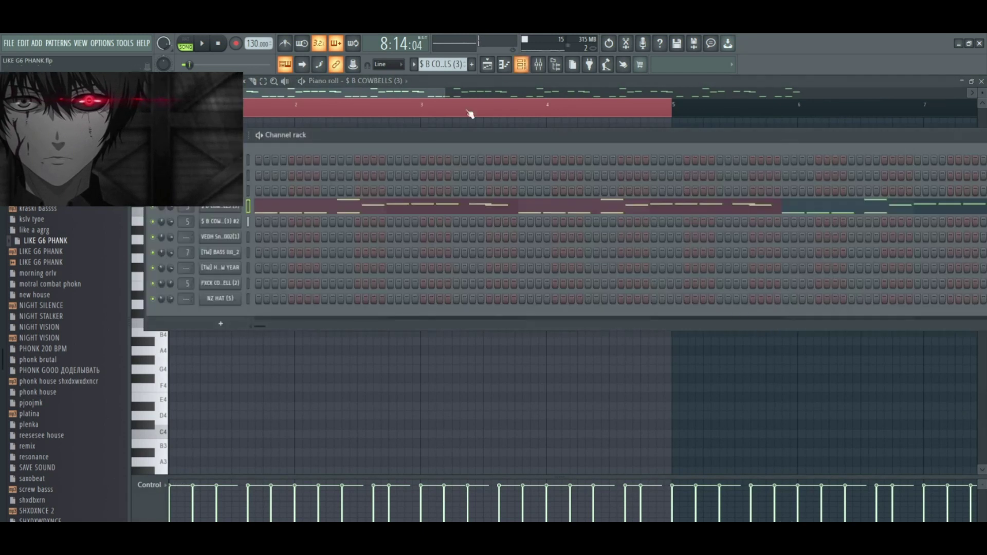
right_click(234, 212)
click(233, 211)
click(233, 212)
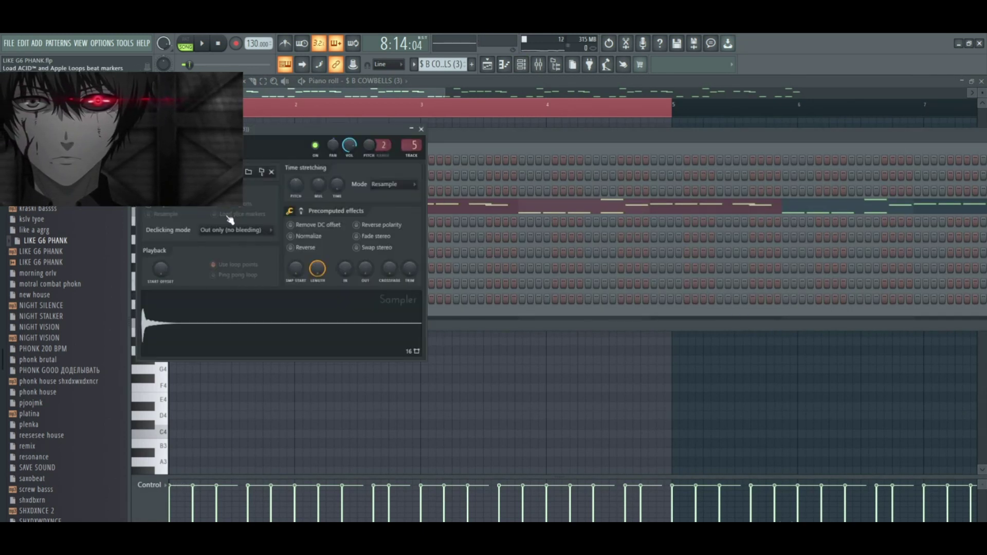
click(421, 129)
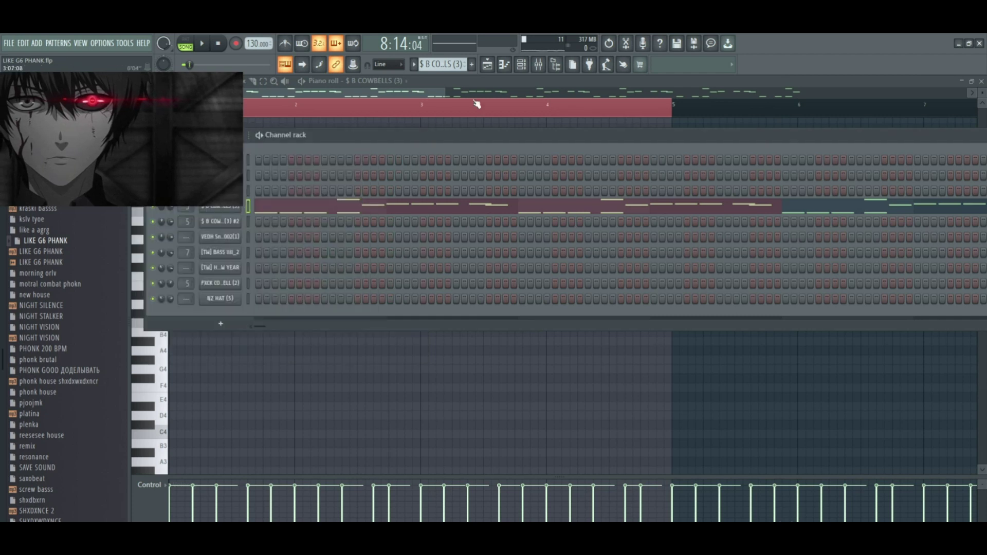
- View the $ B COWBELLS (3) mixer track and check its Fruity Reeverb 2 settings, then close the plugin
click(548, 63)
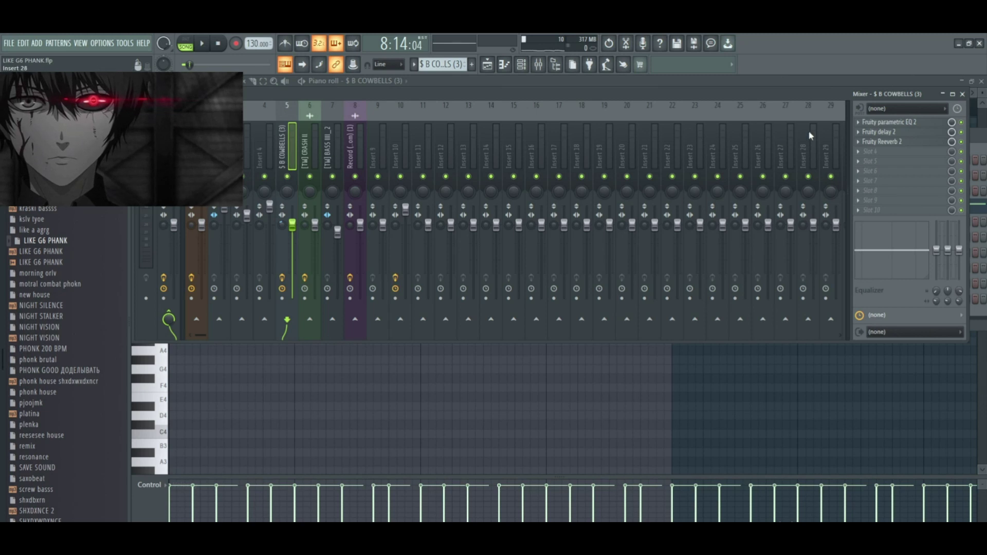
click(908, 141)
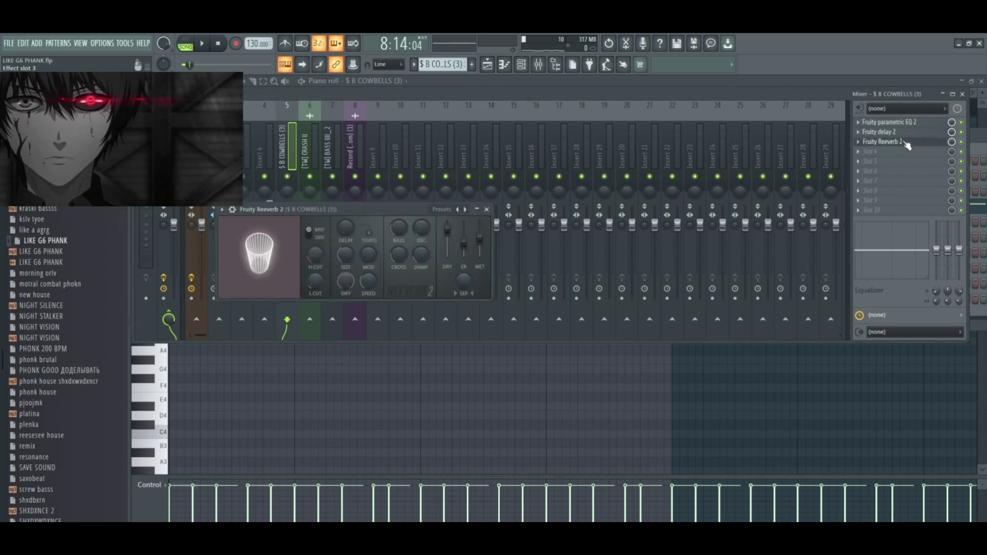
click(487, 209)
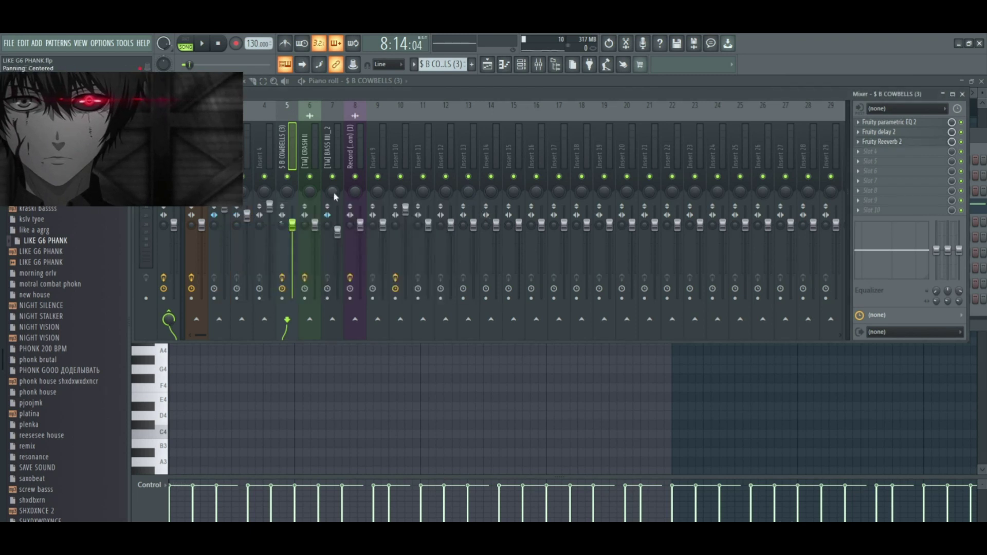
- Solo the $ B COWBELLS (3) mixer track, listen to it with its effects, and stop playback
right_click(287, 176)
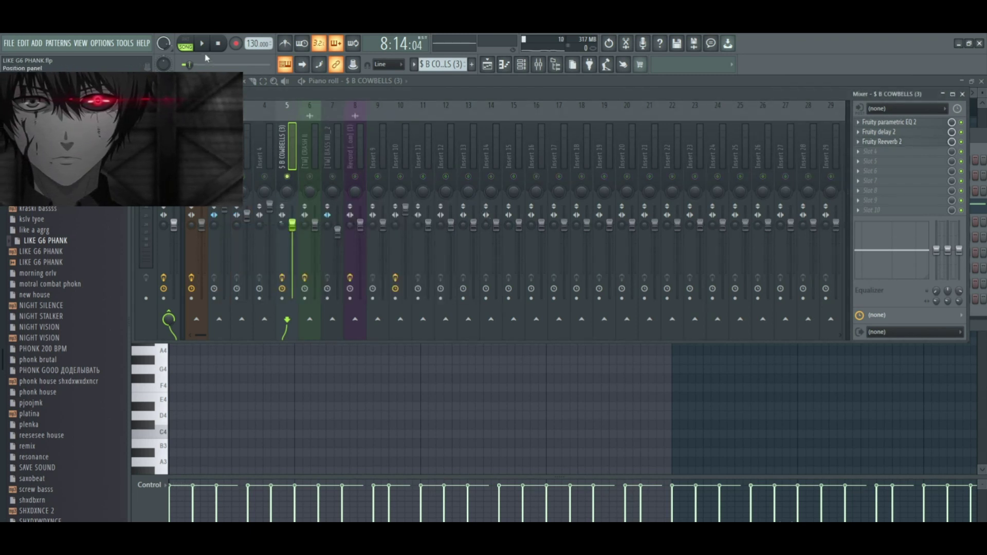
key(space)
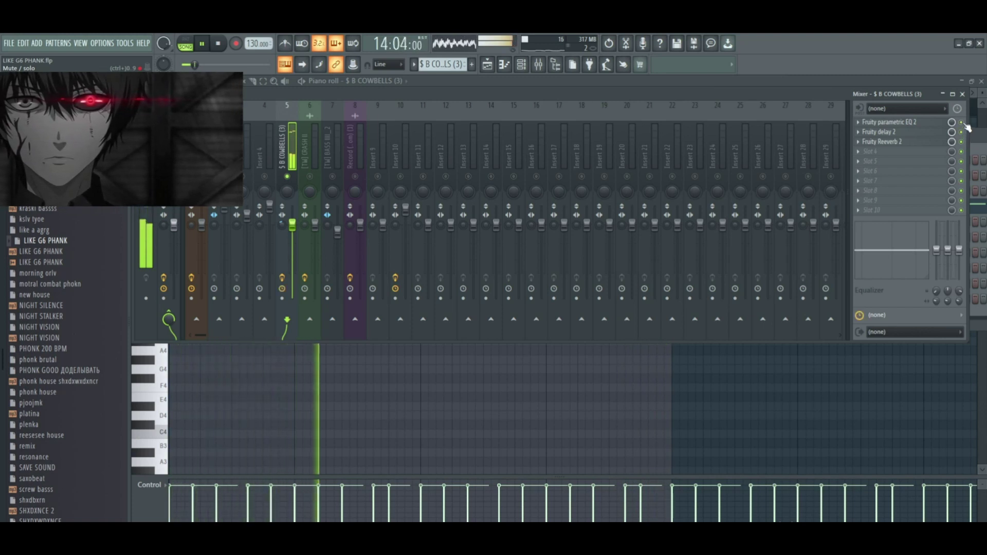
key(space)
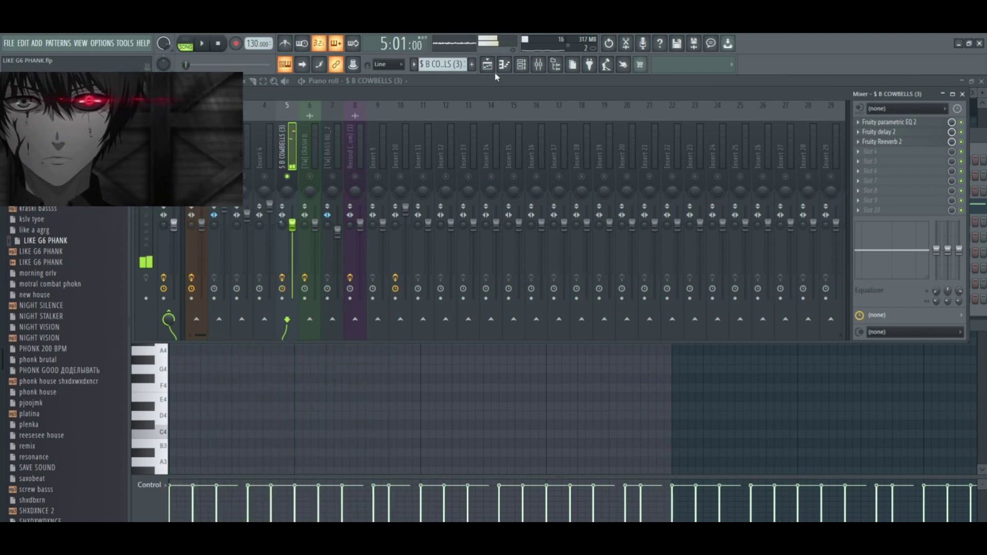
- Examine the Fruity parametric EQ 2, Fruity delay 2 and Fruity Reeverb 2 settings on the $ B COWBELLS (3) mixer track
click(886, 127)
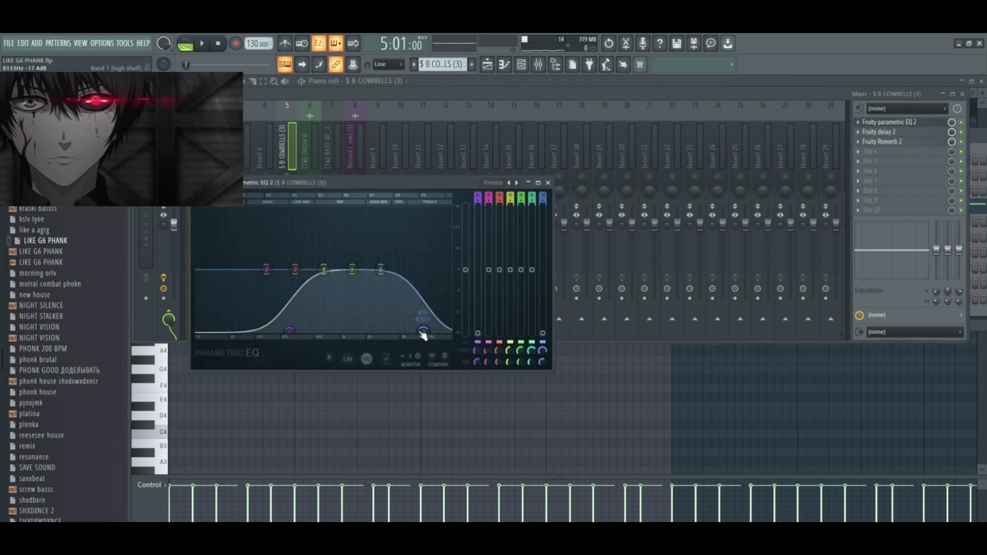
click(548, 183)
click(878, 132)
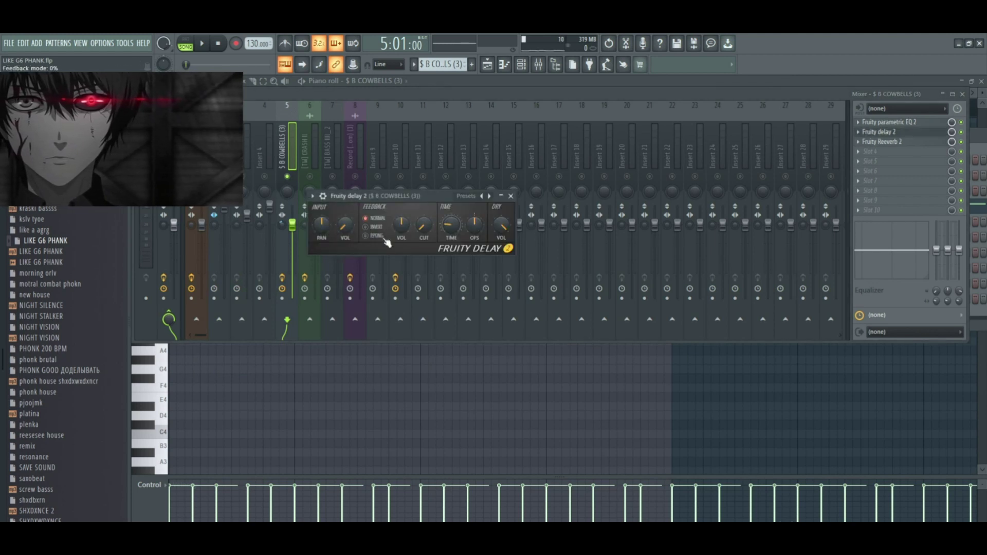
click(512, 196)
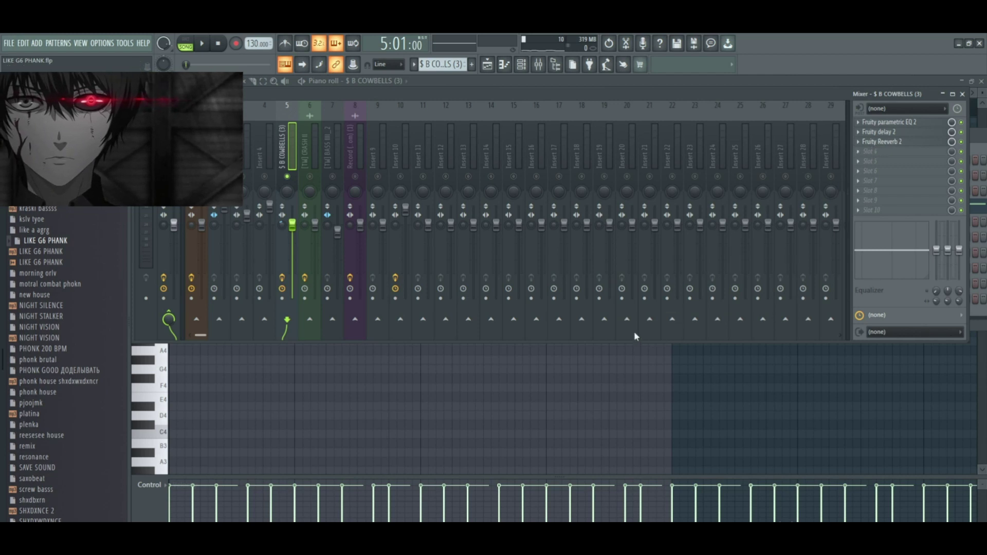
click(889, 145)
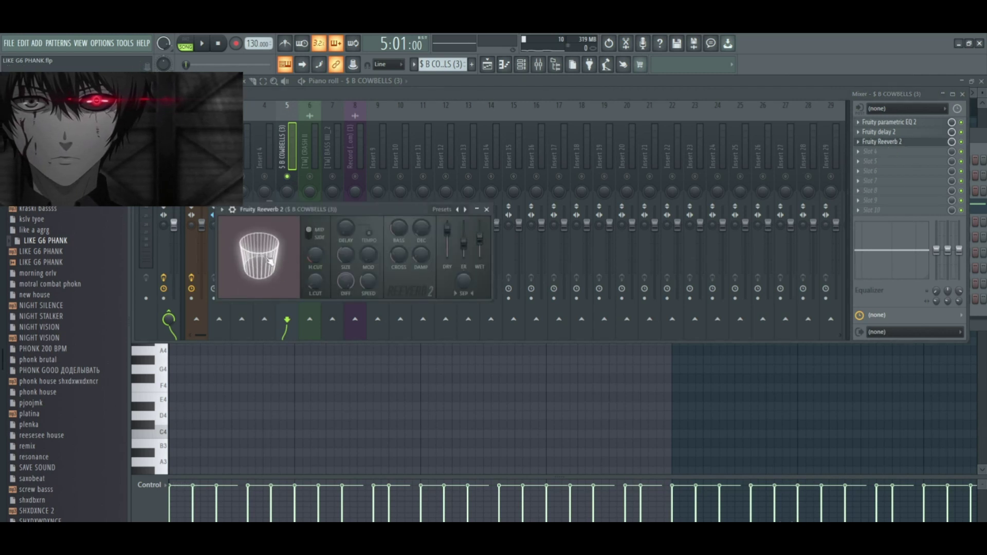
- Check the room size and wet level in Fruity Reeverb 2 on the $ B COWBELLS (3) mixer track, then close the plugin
drag(269, 261, 266, 267)
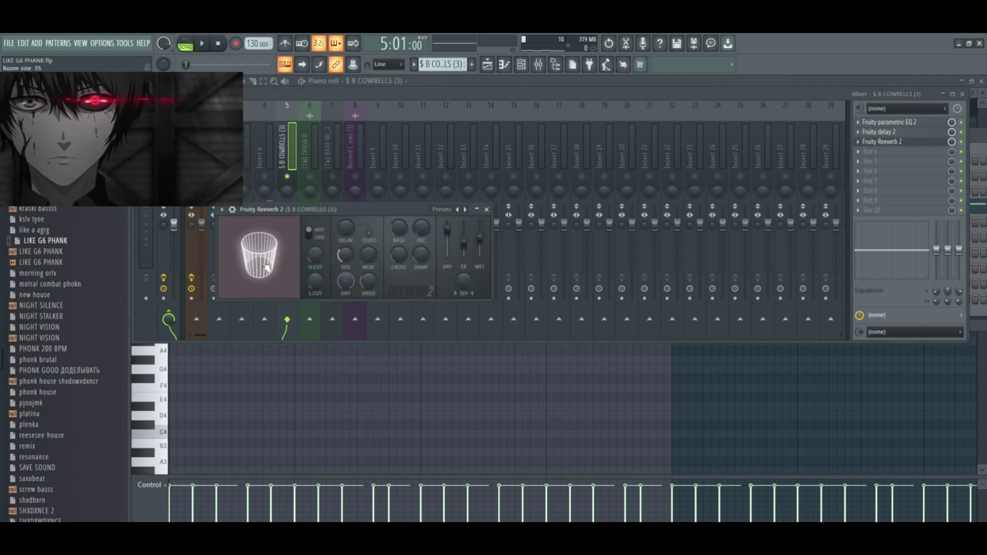
drag(479, 239, 479, 236)
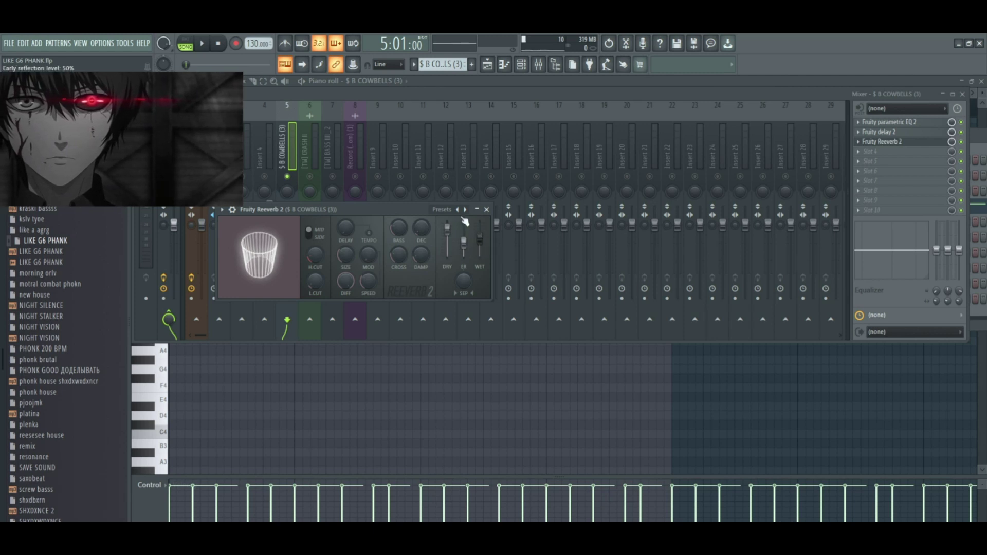
click(486, 209)
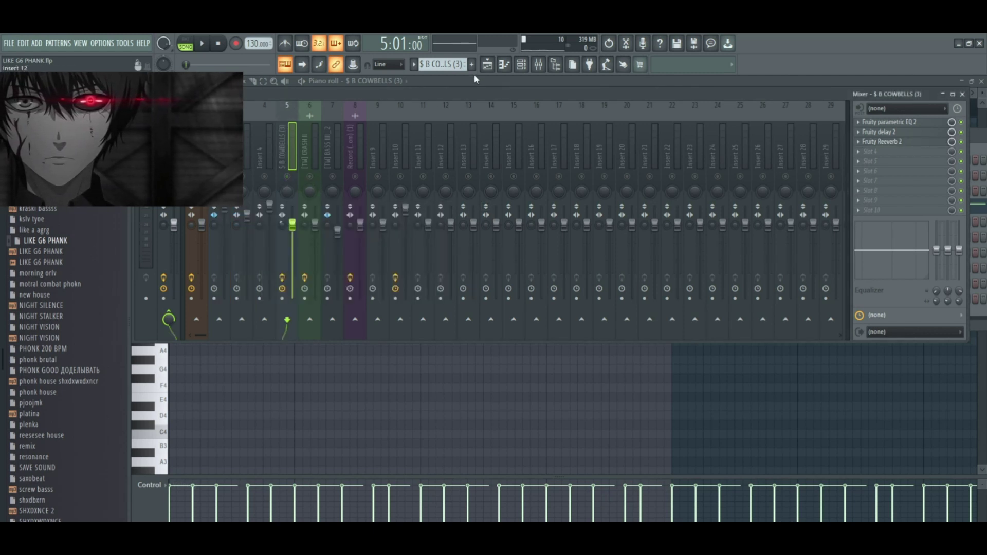
- Enable Track 10 alongside the cowbell tracks in the playlist, listen to the arrangement from bar 41, and stop playback
click(487, 65)
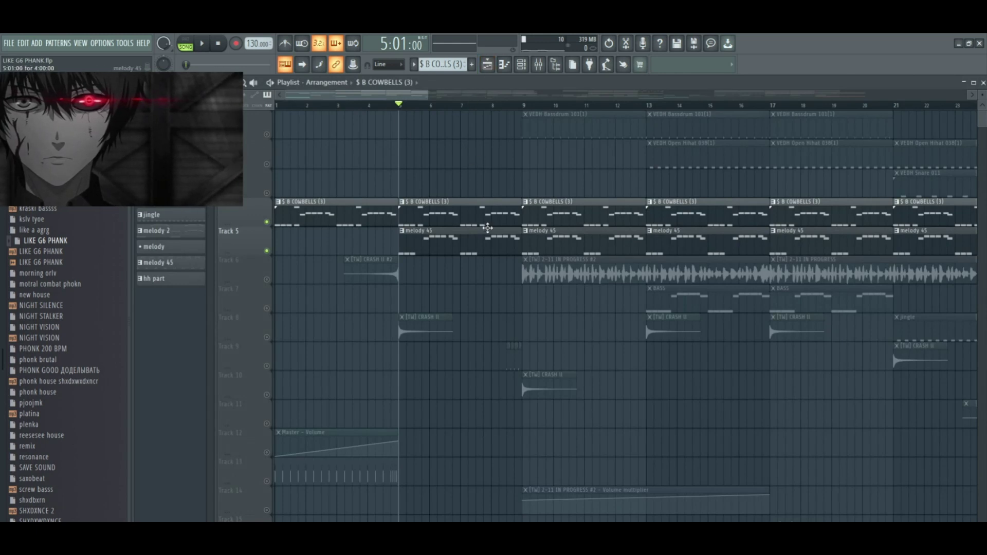
scroll(495, 269, down, 6)
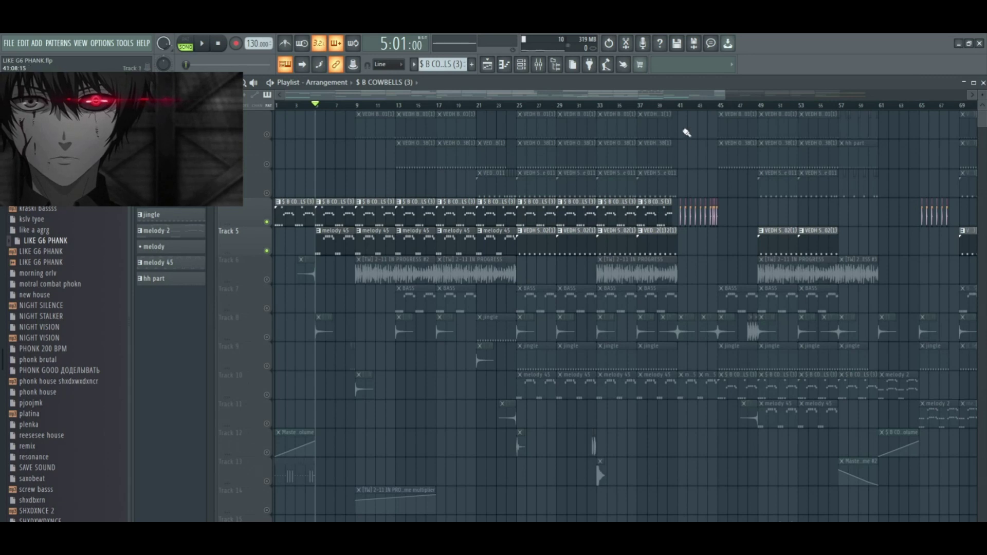
click(680, 107)
click(267, 395)
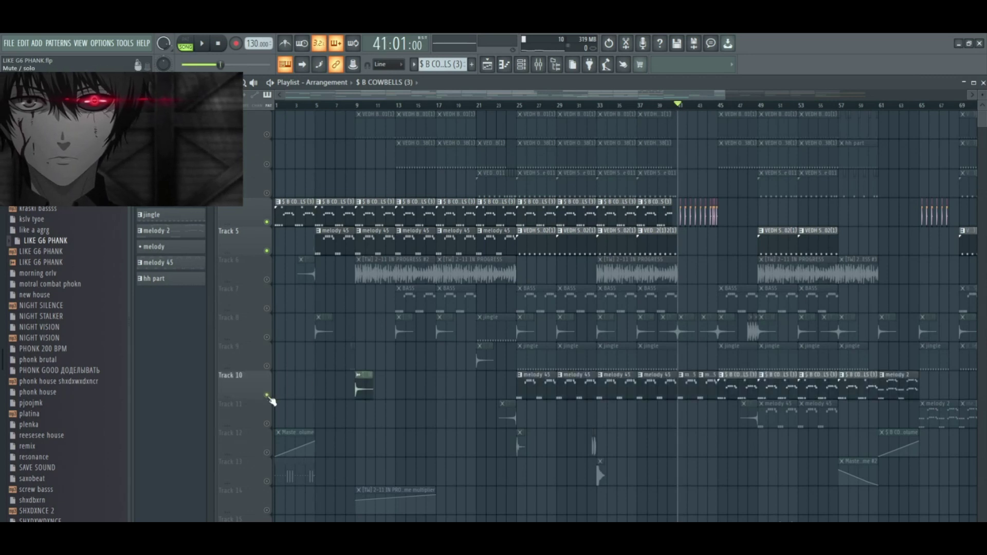
click(718, 108)
click(202, 44)
click(189, 44)
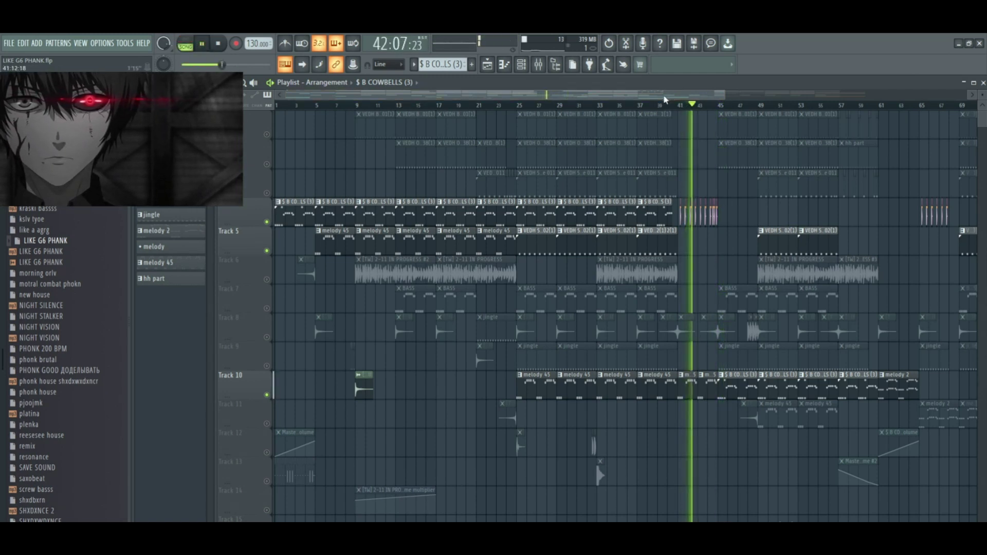
click(219, 45)
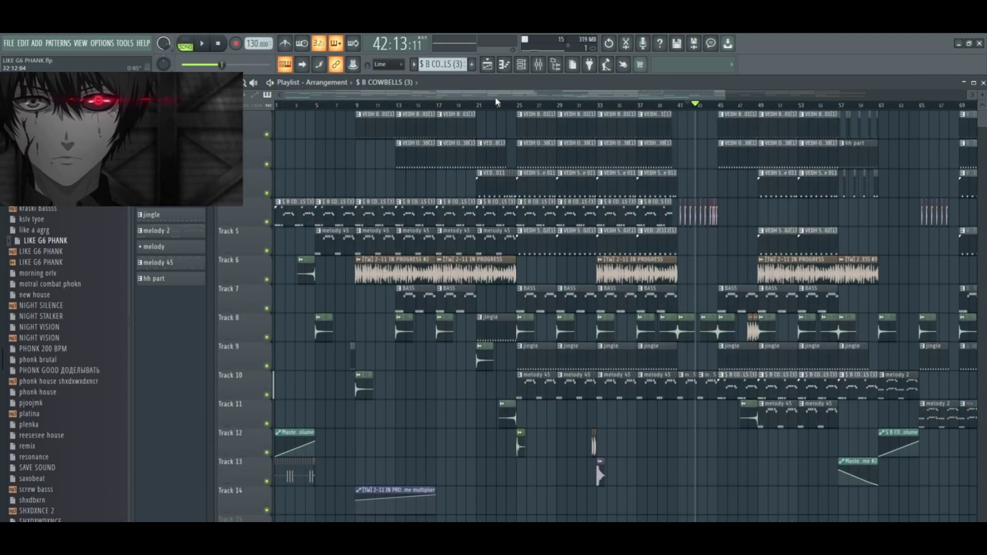
- Solo Track 10 in the playlist and listen to its melody 45, $ B COWBELLS (3) and melody 2 clips
key(F9)
key(F9)
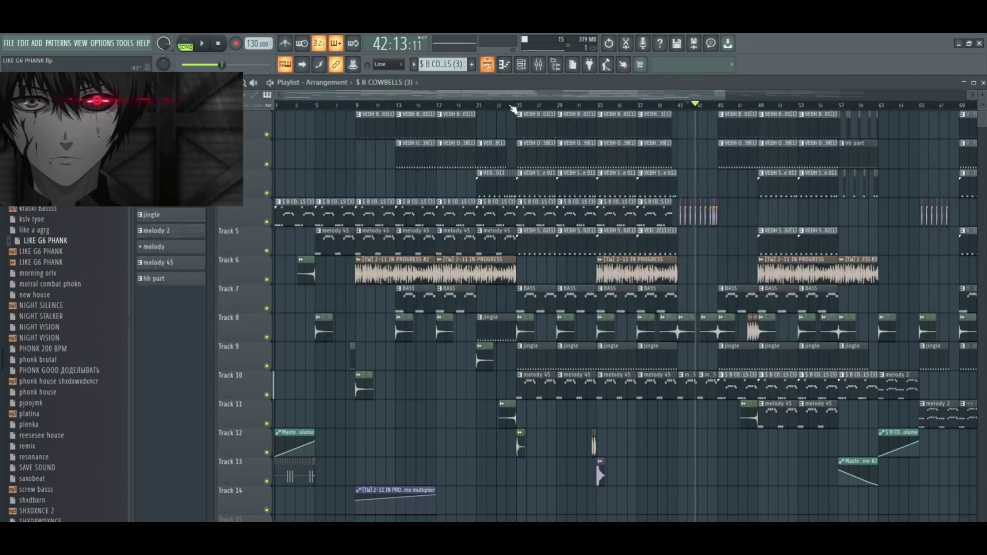
right_click(266, 395)
key(space)
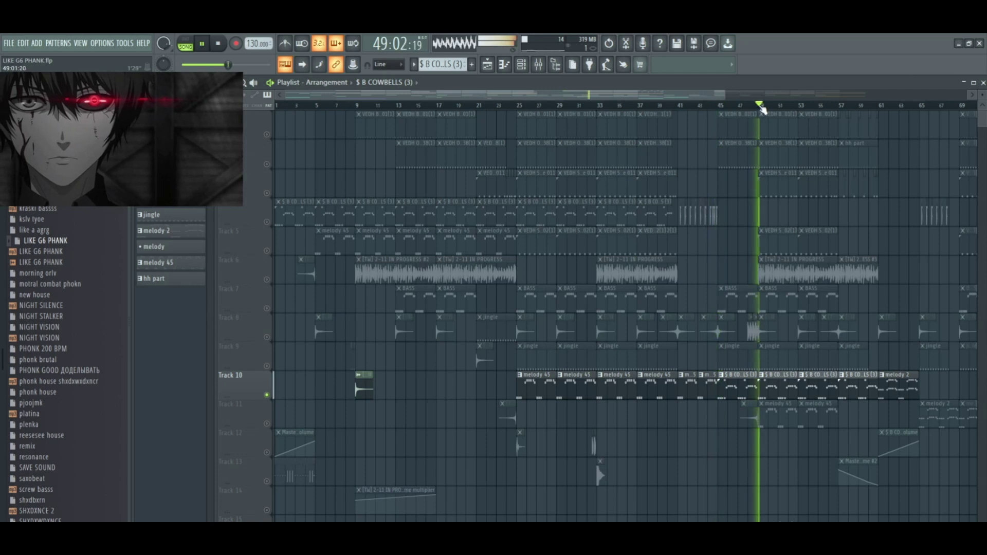
scroll(760, 106, down, 2)
drag(755, 102, 720, 106)
scroll(735, 106, up, 1)
scroll(769, 220, up, 1)
right_click(266, 394)
right_click(266, 395)
scroll(694, 402, up, 1)
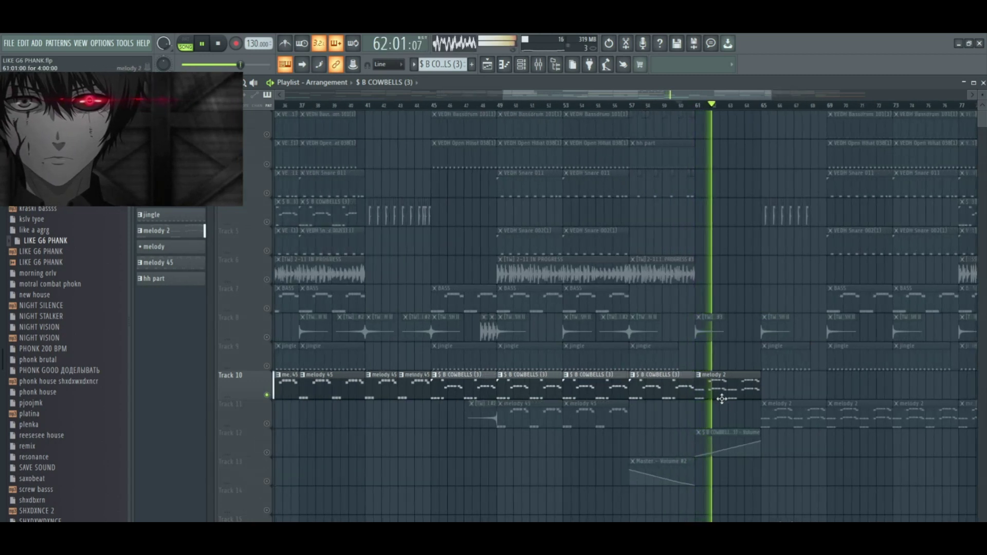
- Loop the melody 2 clip on Track 10 from bar 61 to 65, examine its notes in the piano roll, and pause playback
scroll(712, 99, up, 1)
drag(620, 105, 682, 112)
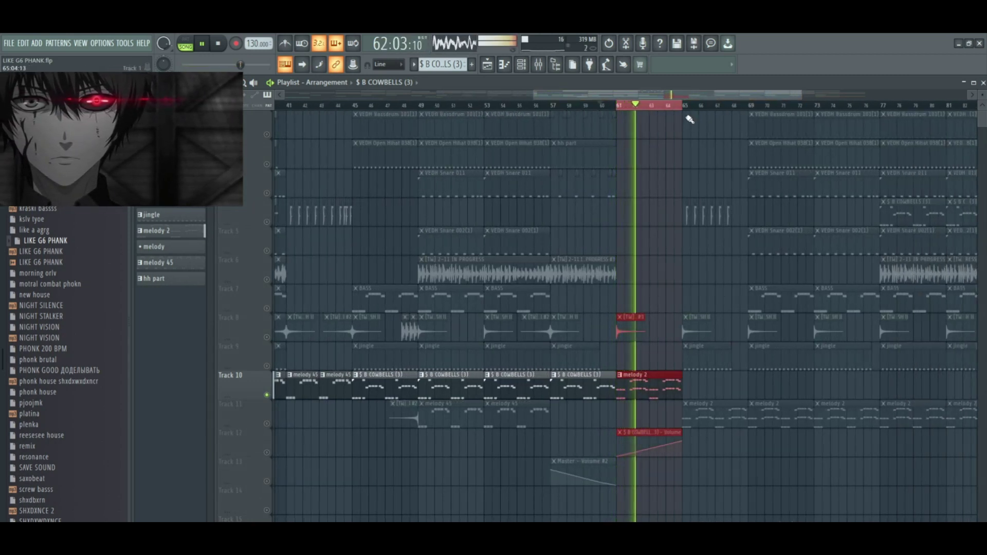
double_click(647, 376)
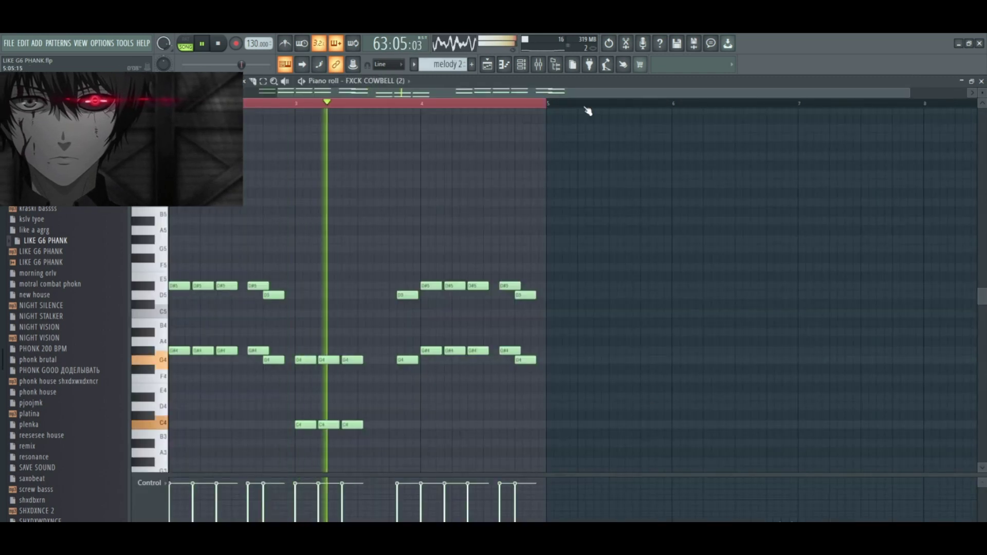
scroll(588, 105, up, 1)
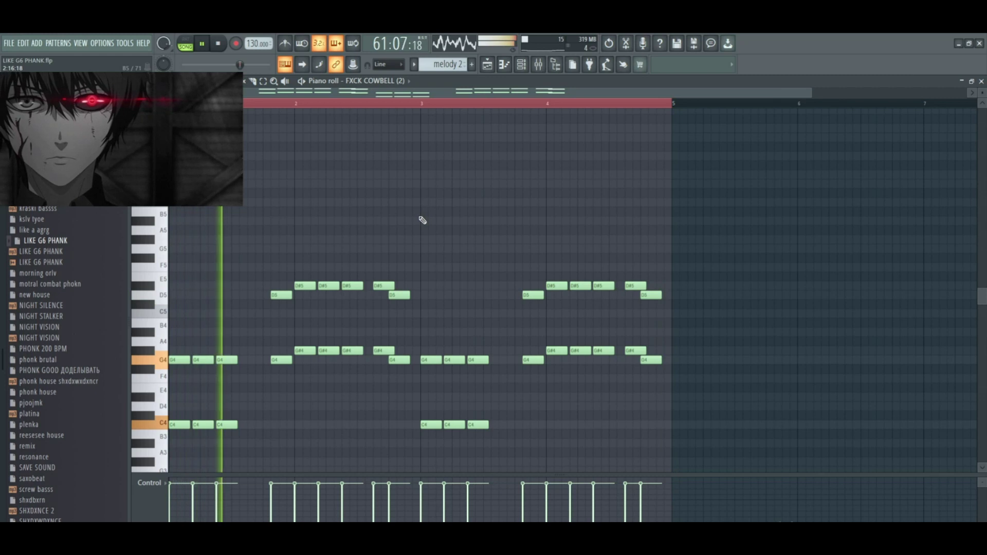
click(203, 44)
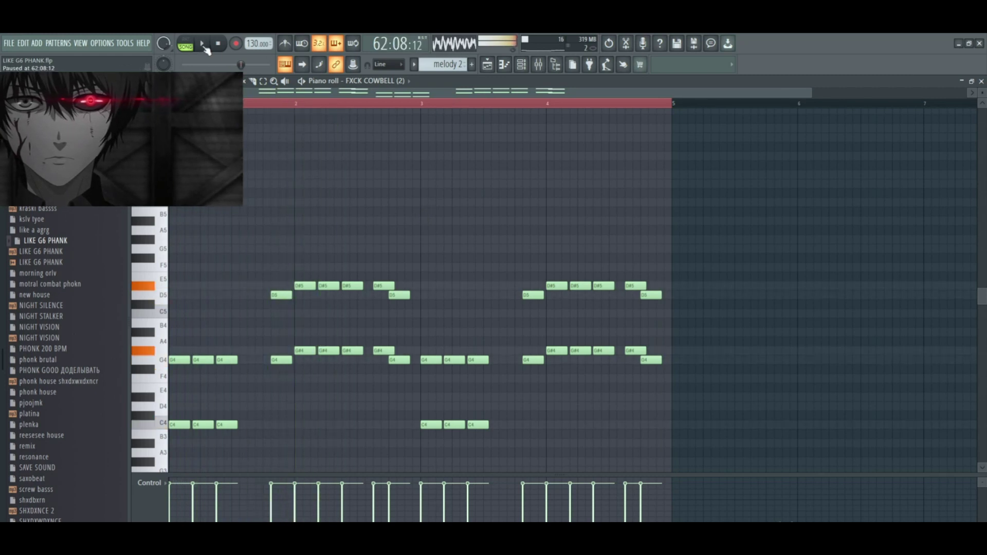
- Compare the effect chains of the Master and $ B COWBELLS (3) tracks in the mixer
click(538, 65)
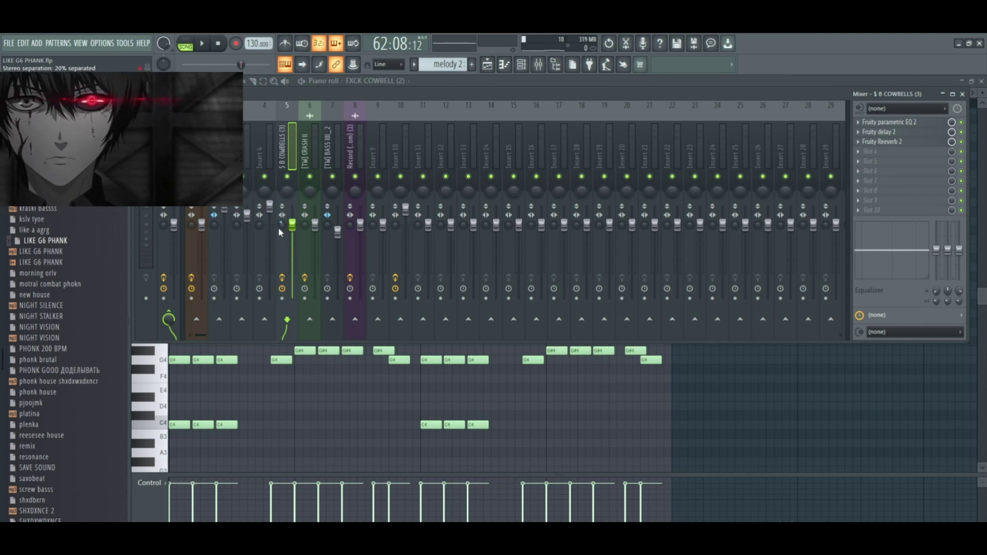
click(166, 170)
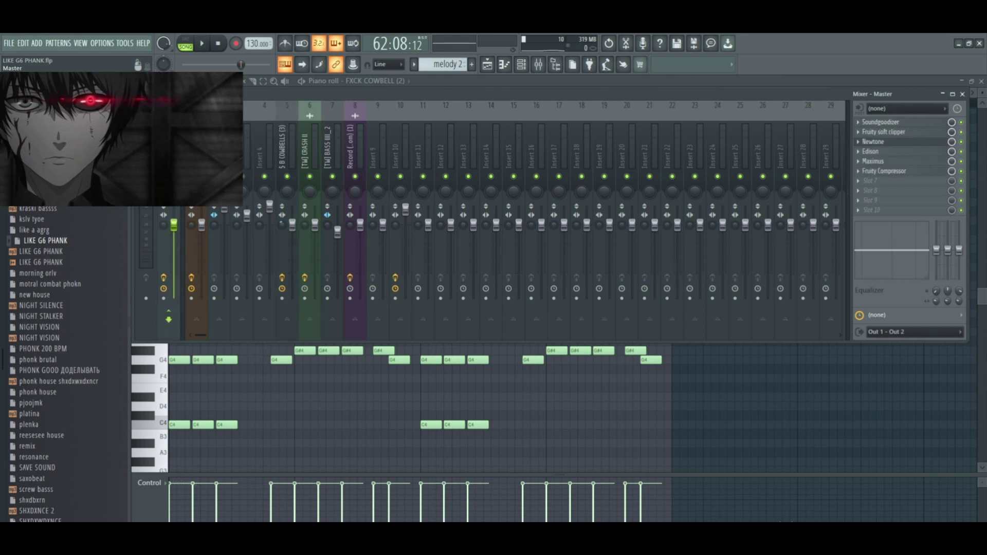
click(276, 147)
click(291, 151)
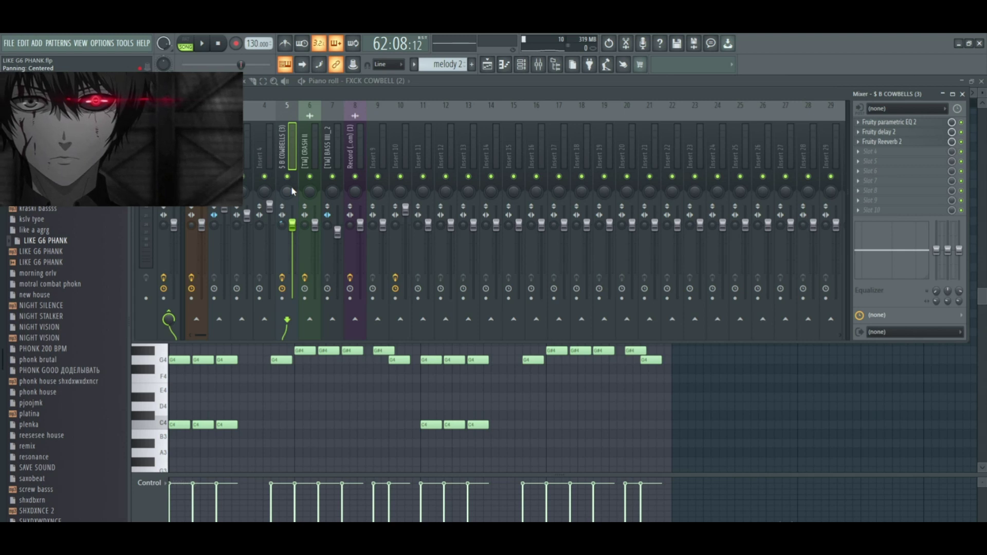
click(166, 170)
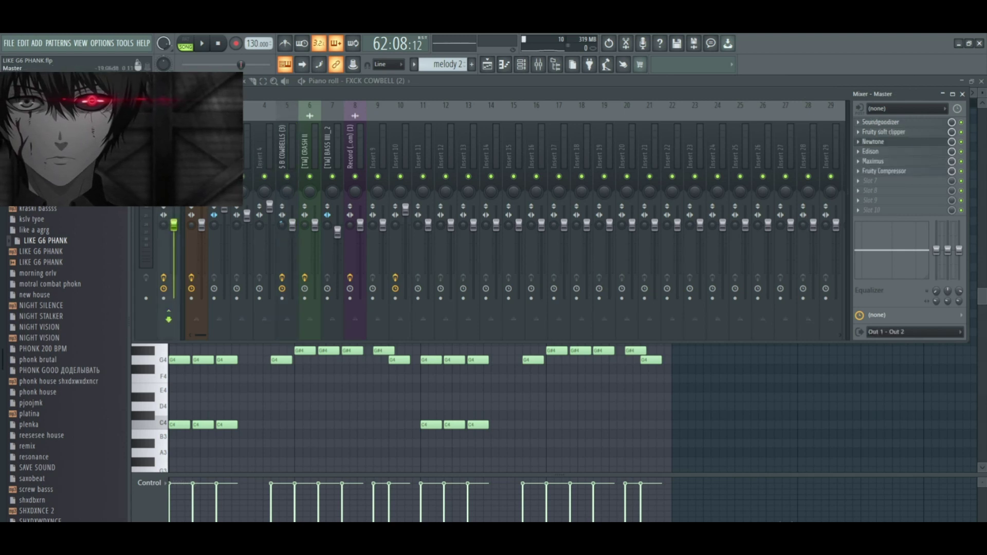
click(259, 150)
click(288, 152)
- Place the playlist playhead at bar 25 and mute the $ B COWBELLS (3) track, Track 10 and Track 11
click(487, 64)
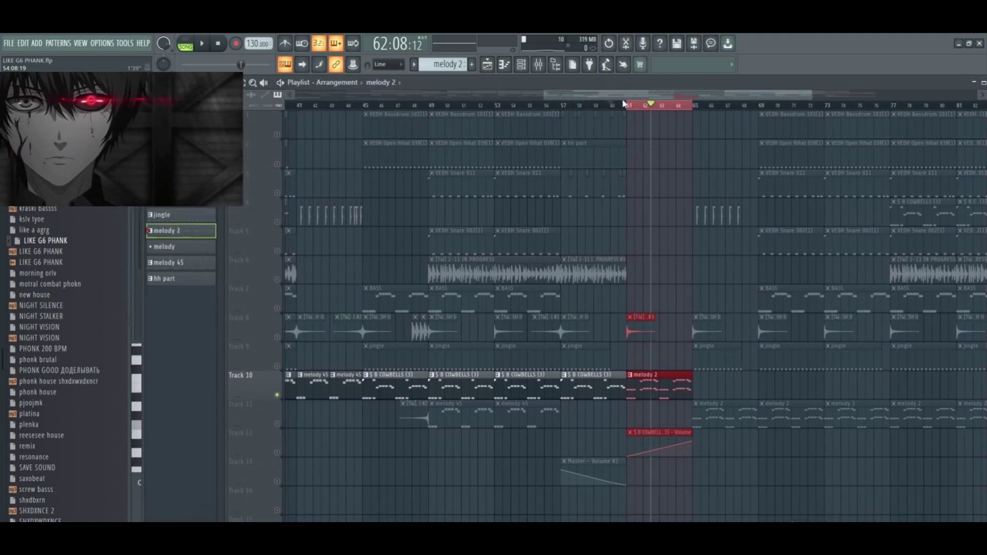
drag(622, 93, 374, 93)
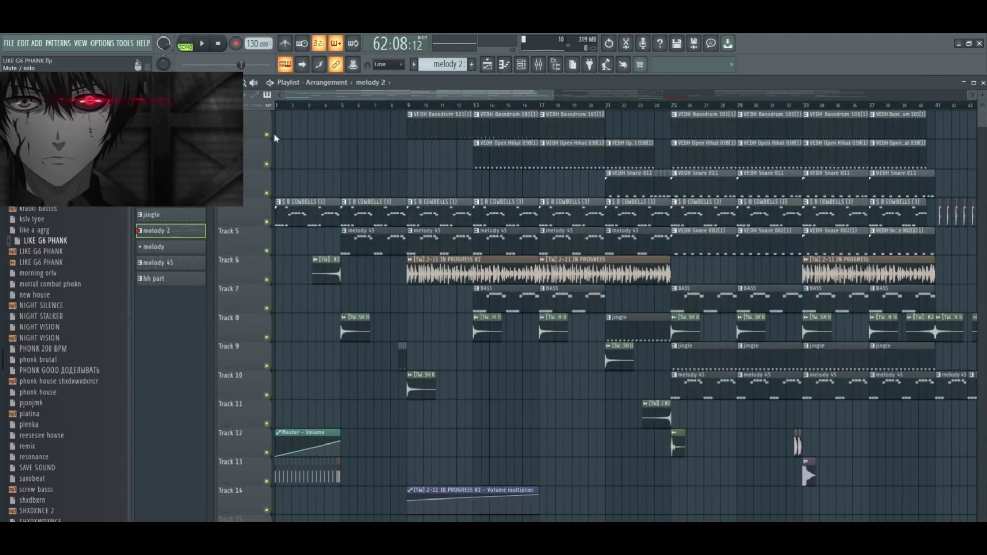
click(678, 108)
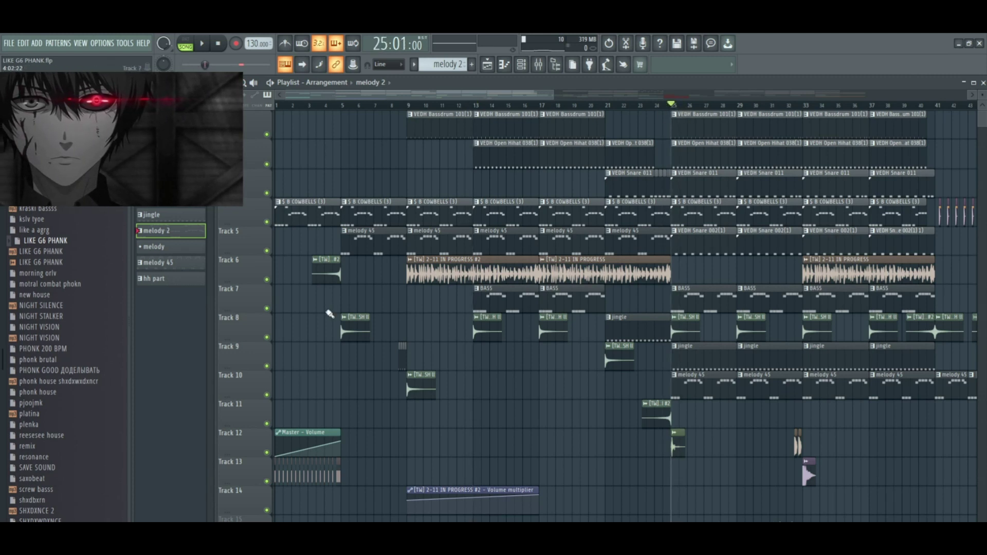
click(266, 396)
click(267, 222)
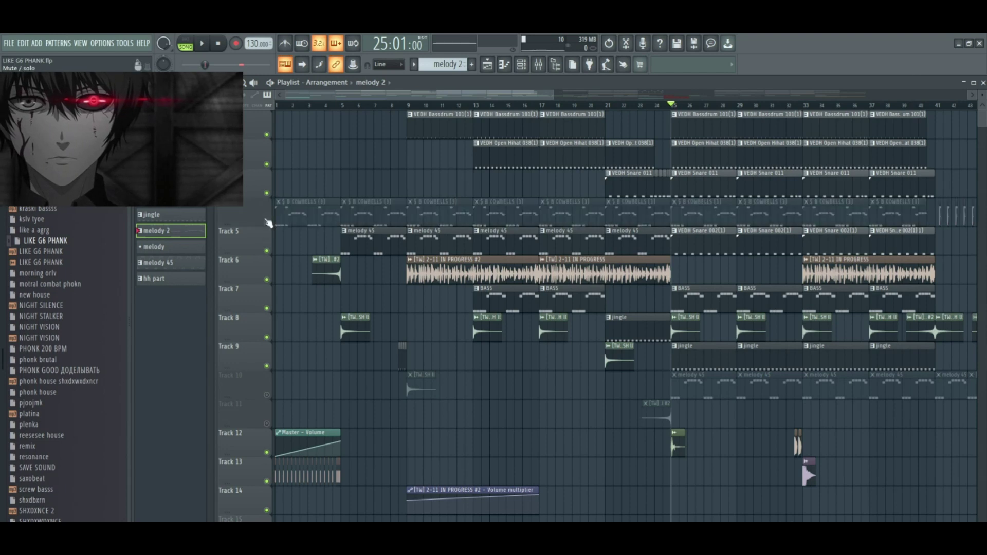
- Play the arrangement from bar 25 without the cowbell melodies and mute Track 6
scroll(493, 259, down, 3)
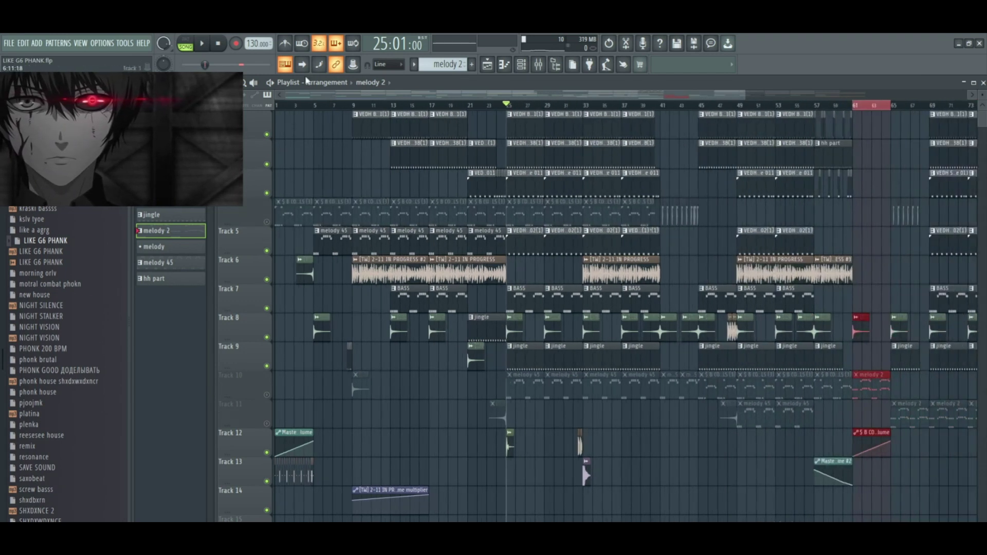
click(200, 46)
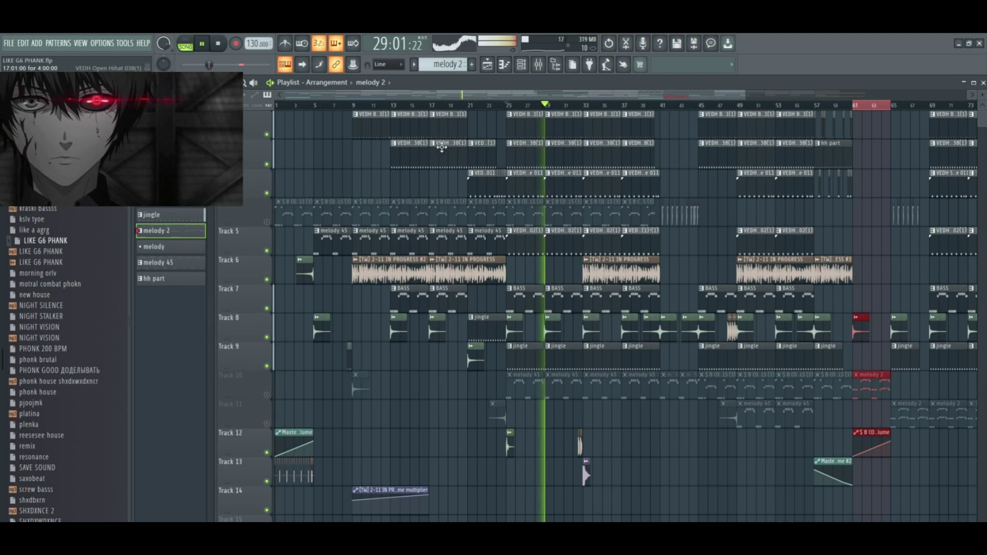
scroll(465, 100, right, 1)
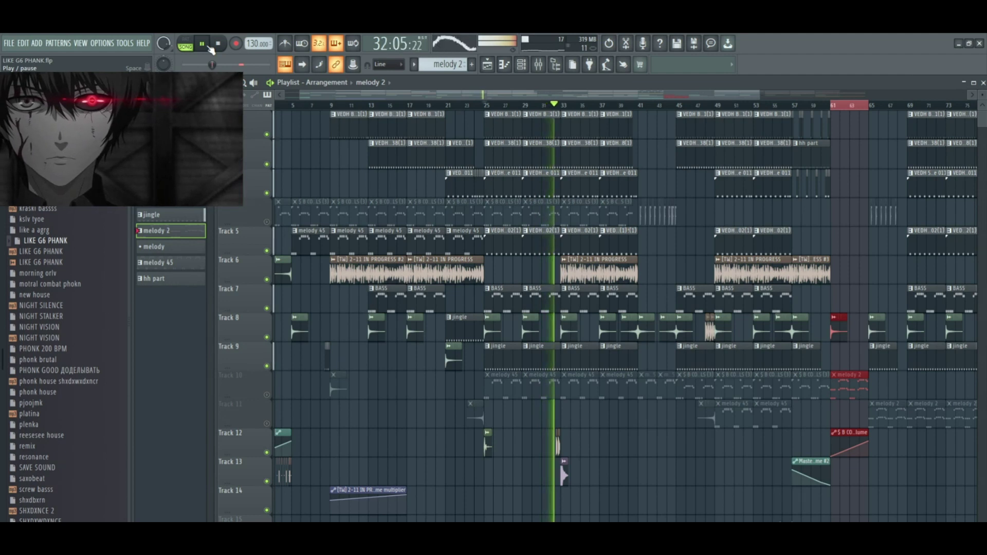
click(267, 280)
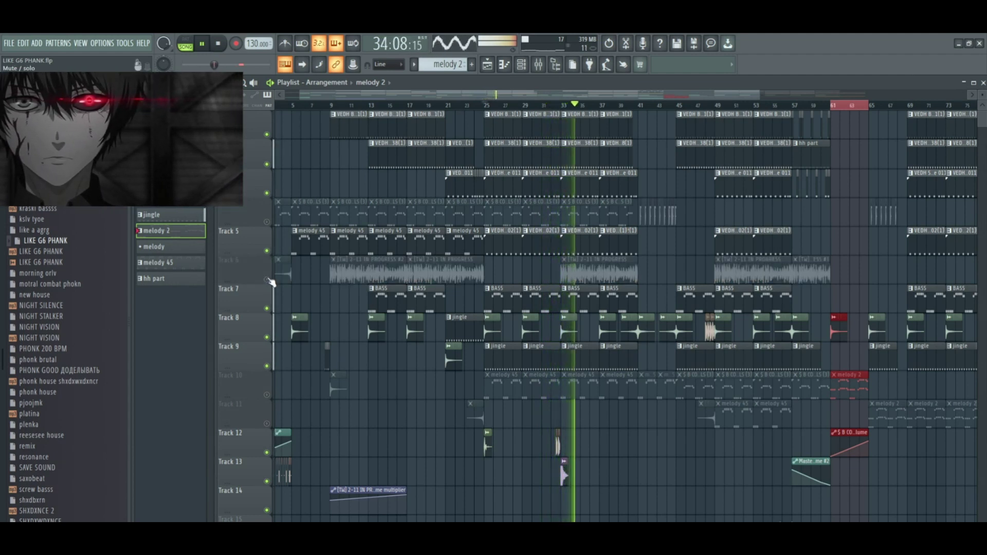
- Listen to the drum and bass parts from bar 45 and from bar 57, then stop playback
scroll(624, 183, down, 3)
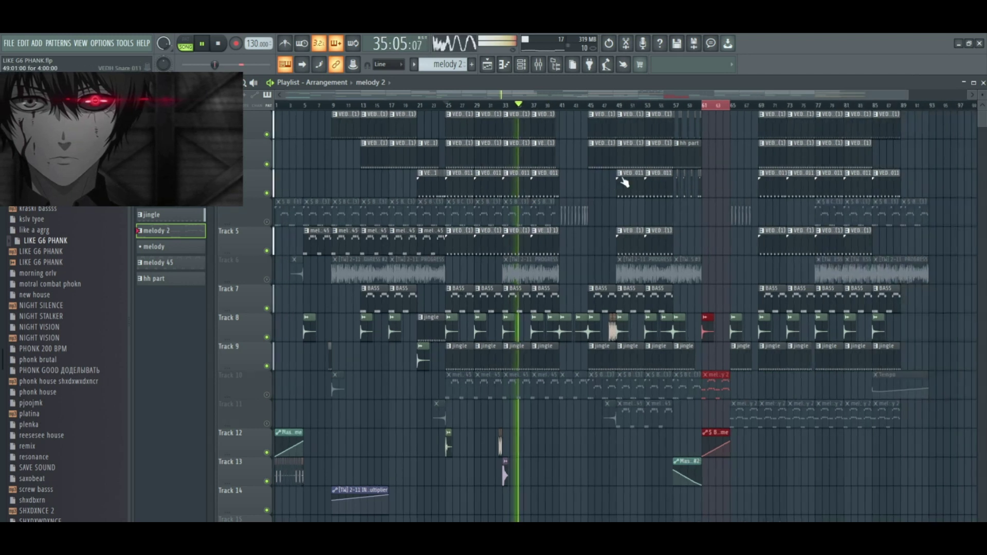
click(573, 106)
click(590, 113)
click(591, 105)
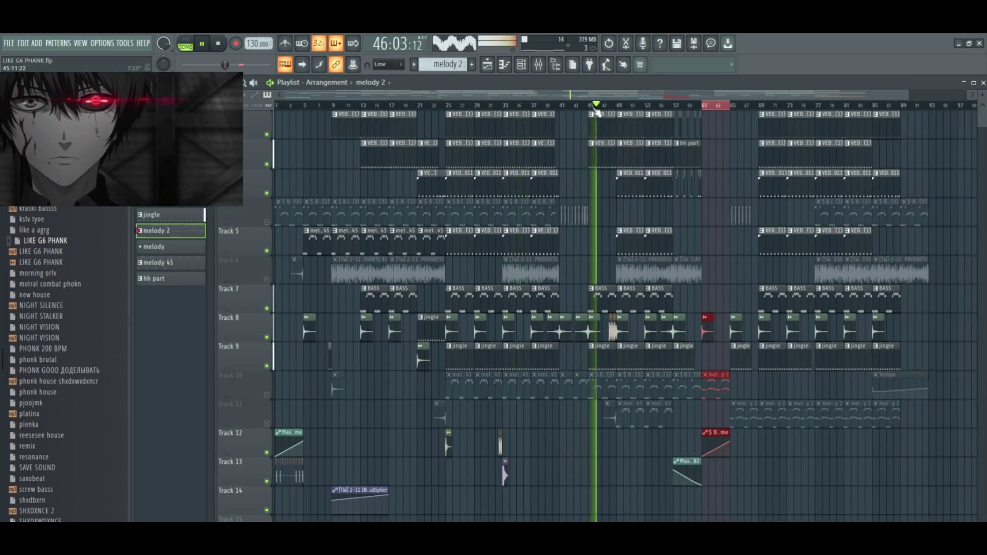
click(672, 106)
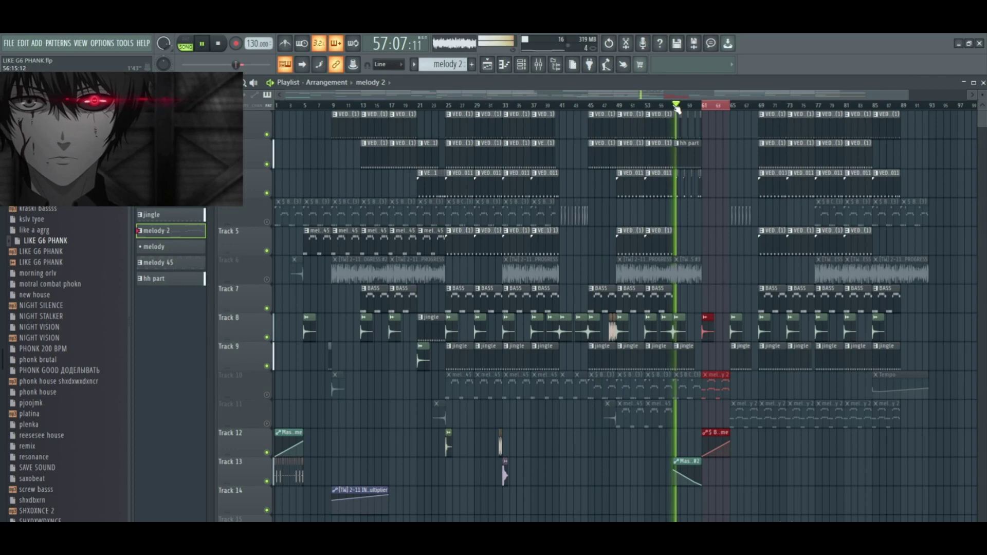
scroll(674, 172, up, 3)
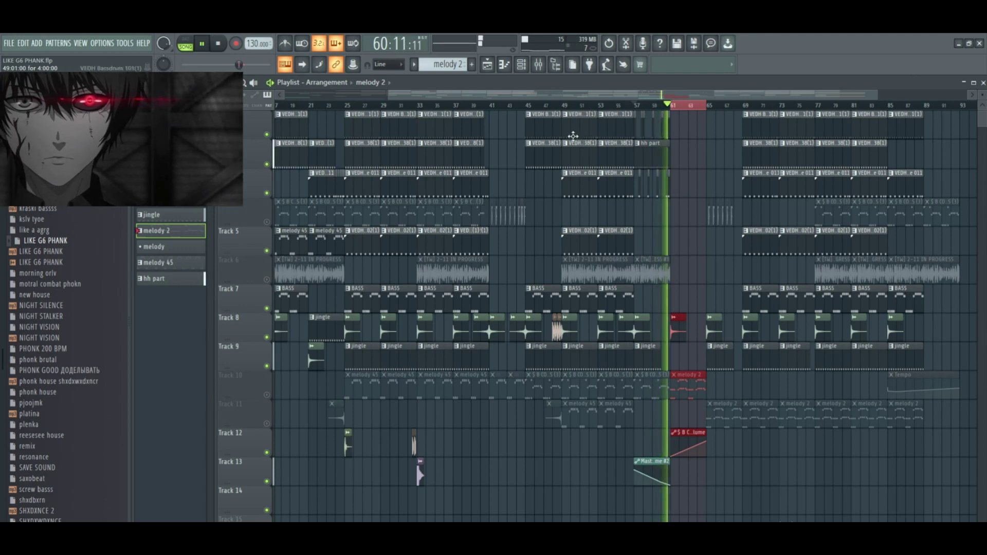
key(space)
- Return the playhead to bar 25 and examine the VEDH Bassdrum 101(1) pattern in the piano roll
click(386, 105)
click(345, 105)
double_click(375, 132)
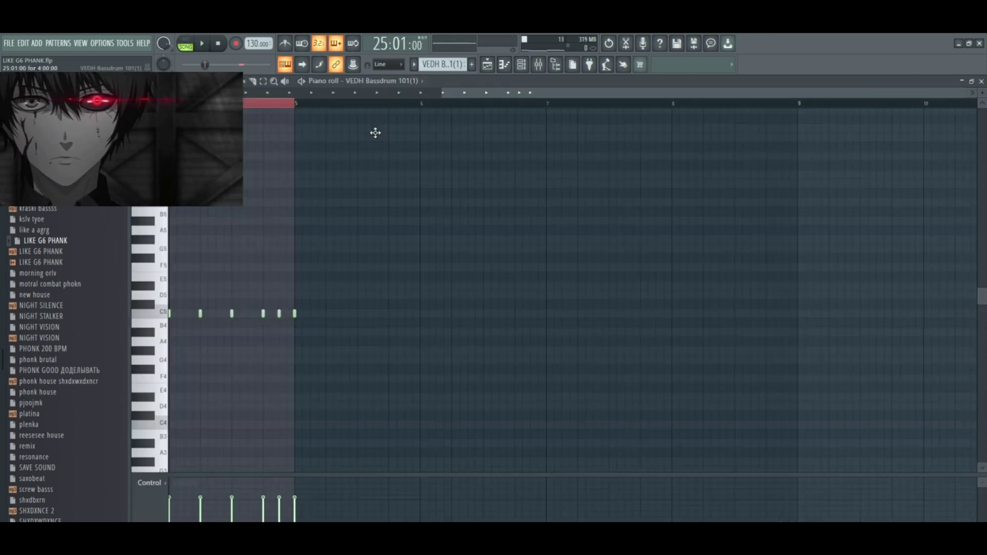
scroll(492, 103, up, 5)
- Fill every 4 steps of the VEDH Bassdrum 101(1) channel in the channel rack
click(521, 64)
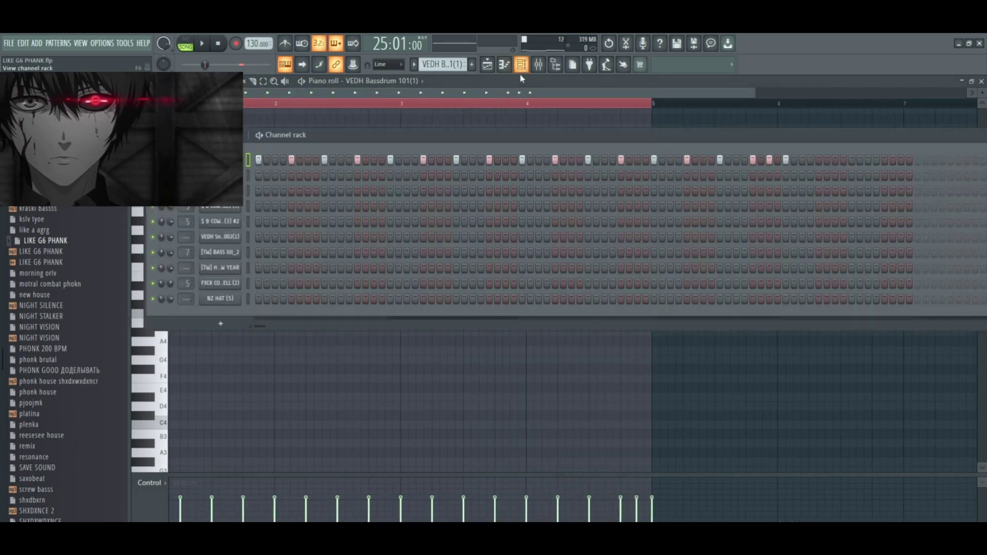
right_click(241, 159)
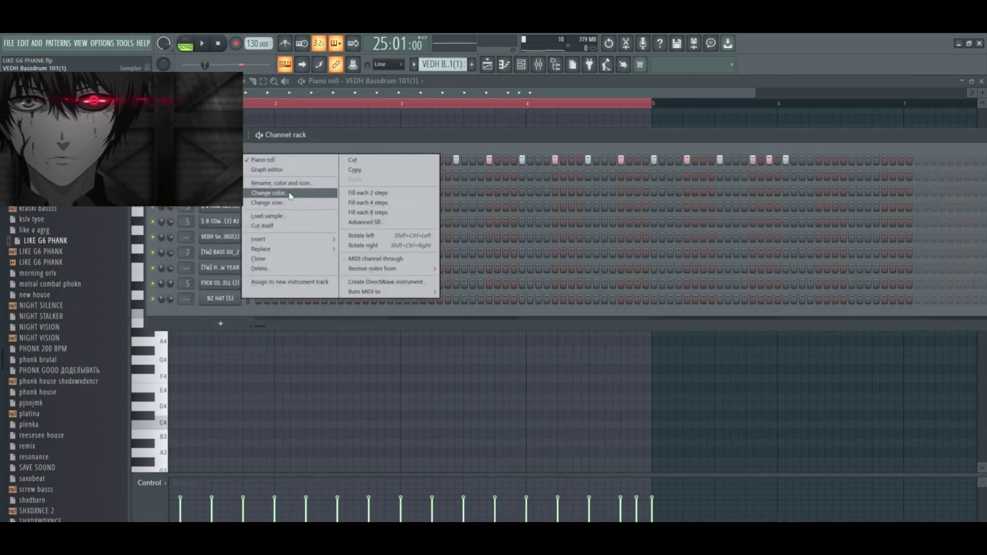
click(386, 205)
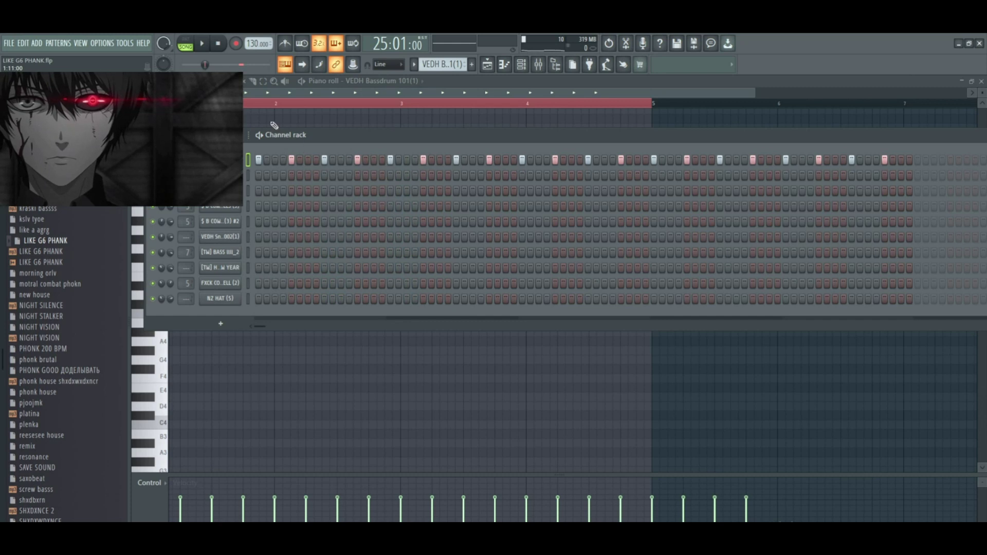
- Play the VEDH Bassdrum 101(1) pattern on its own in pattern mode and briefly open its sampler settings
click(198, 43)
click(220, 159)
click(461, 169)
- Stop playback and browse from My projects to the VEDH kit under for fl, collapsing the THUGWINTER kit
scroll(57, 318, up, 10)
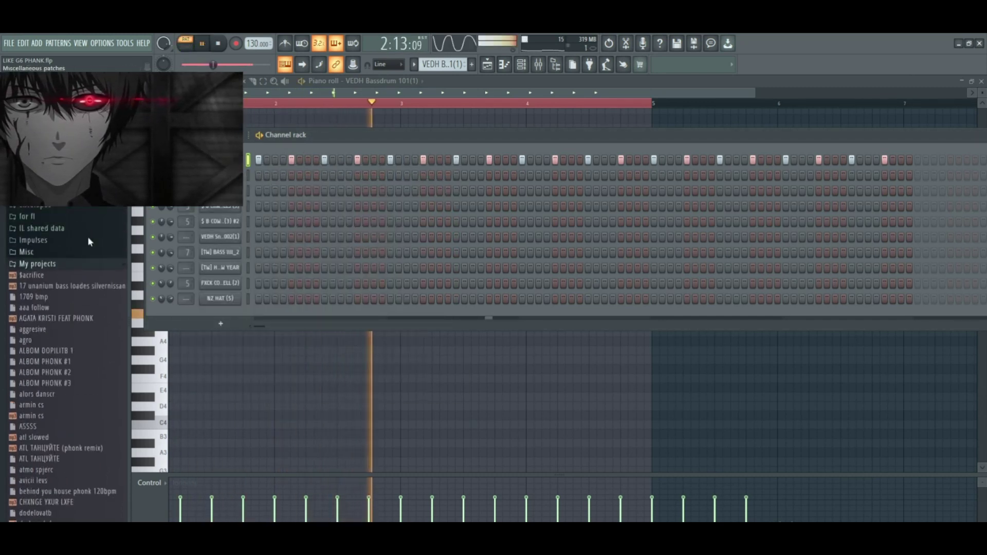
click(58, 310)
key(space)
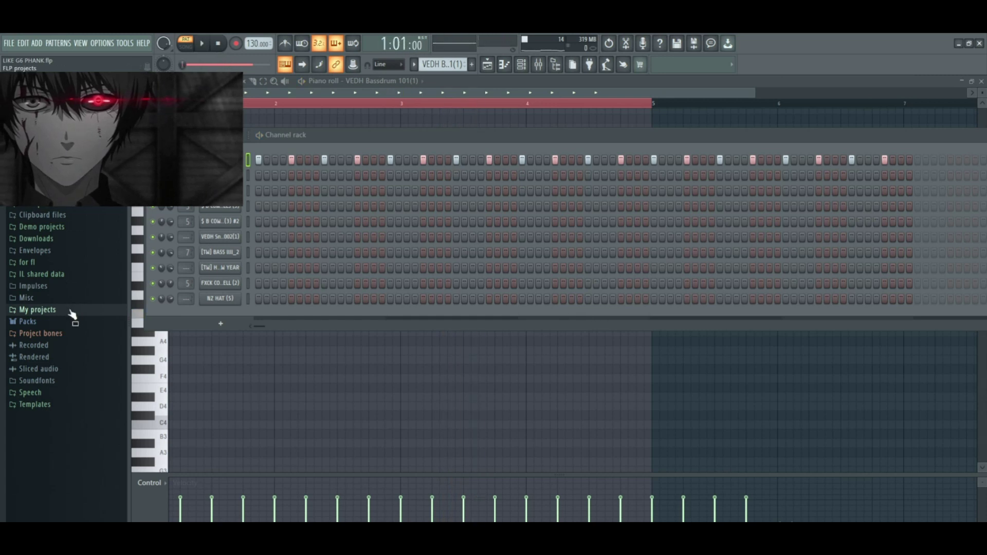
click(66, 263)
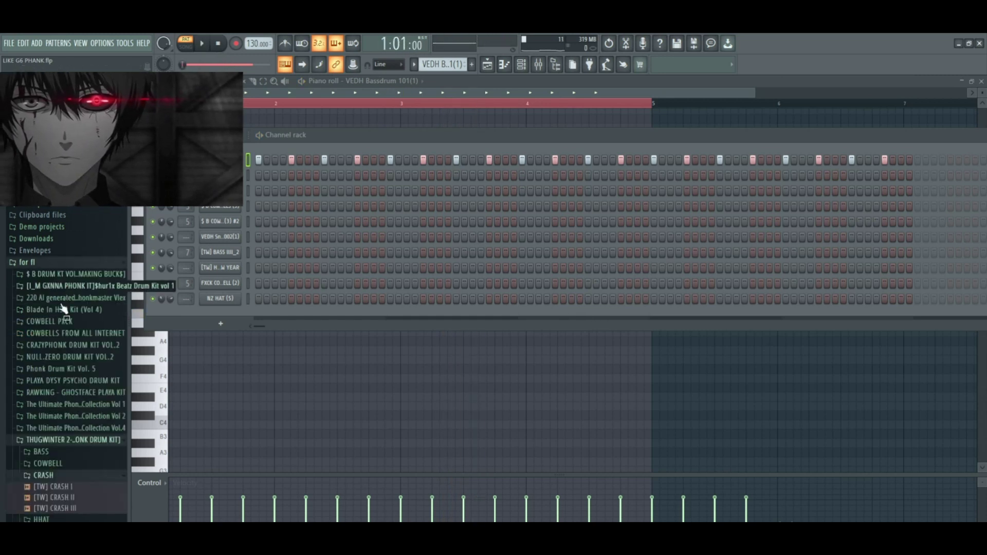
scroll(59, 353, down, 5)
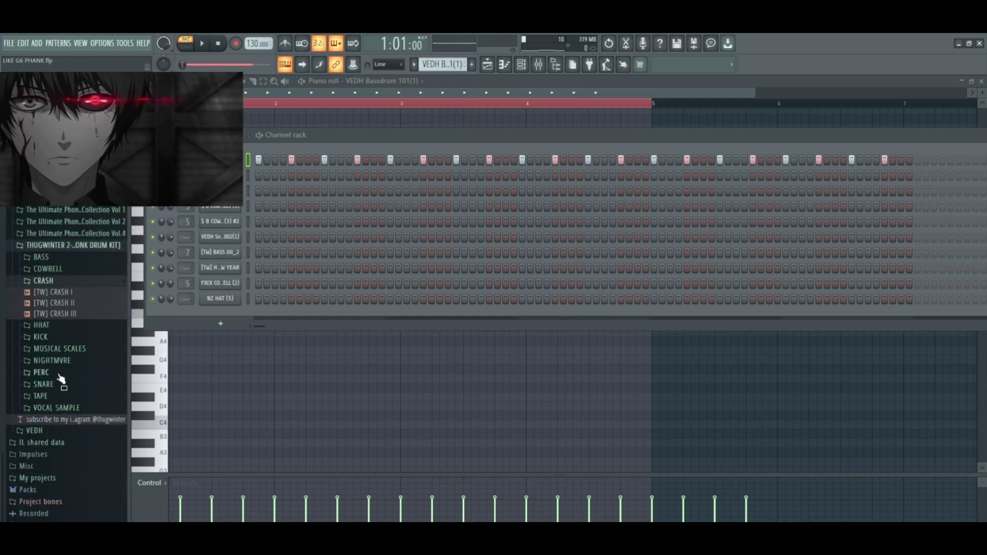
click(60, 282)
click(65, 275)
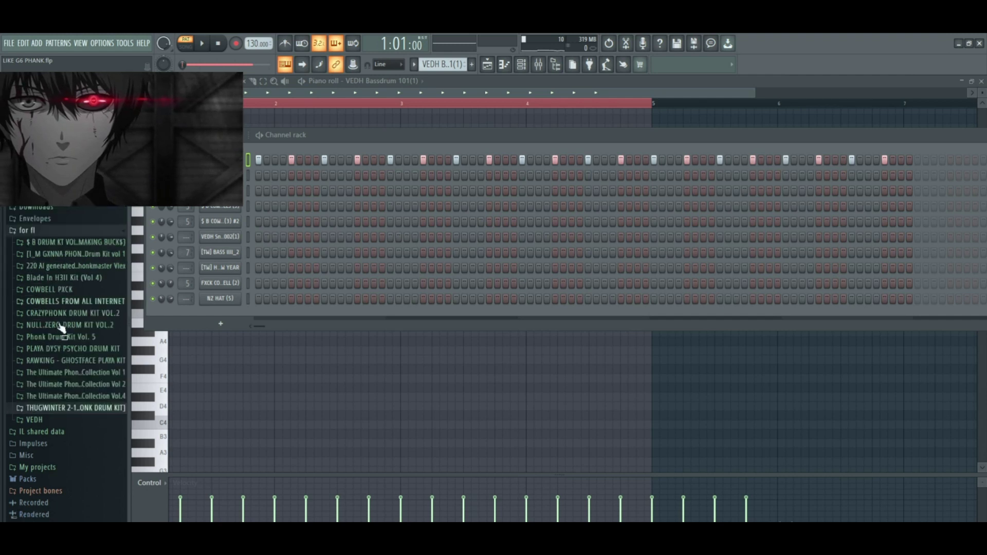
click(52, 422)
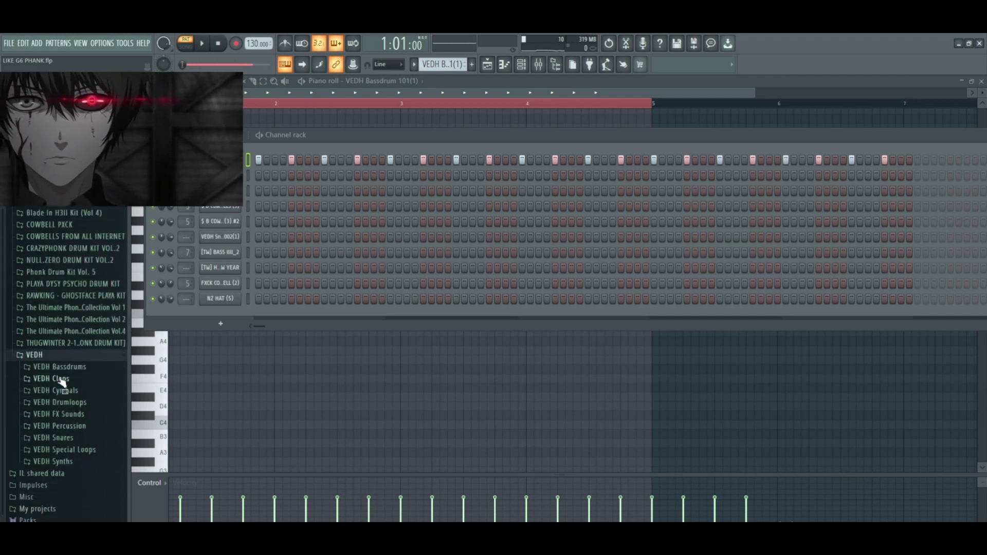
- Open the VEDH Bassdrums folder and preview kick samples up to VEDH Bassdrum 004
click(59, 366)
click(72, 384)
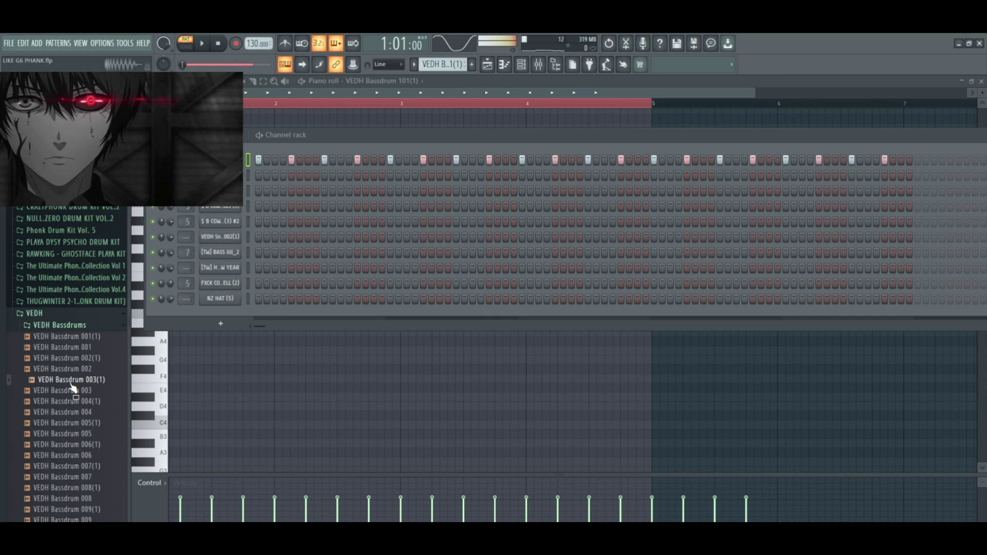
click(73, 393)
click(81, 402)
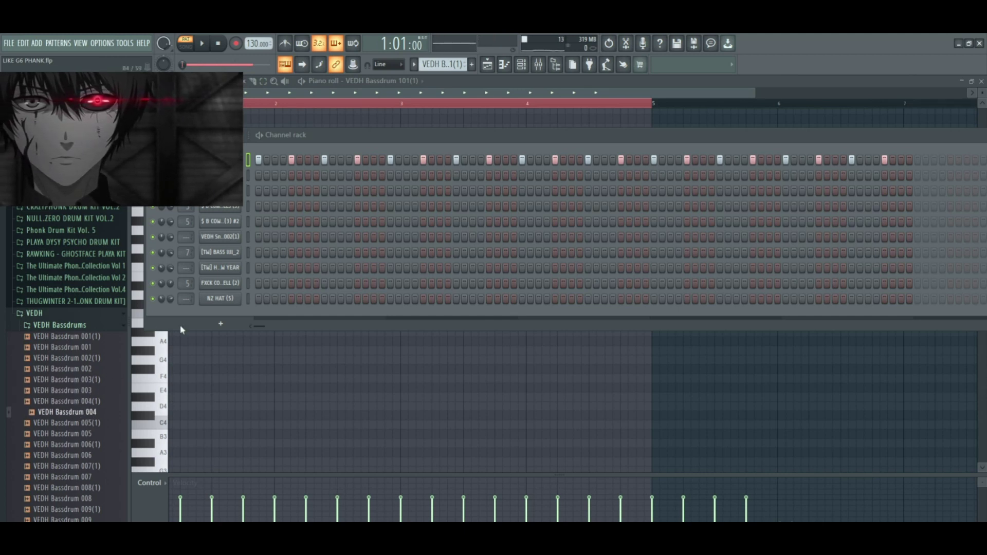
- Play the bassdrum pattern briefly and examine the kick's mixer track Insert 2 for effects
click(204, 48)
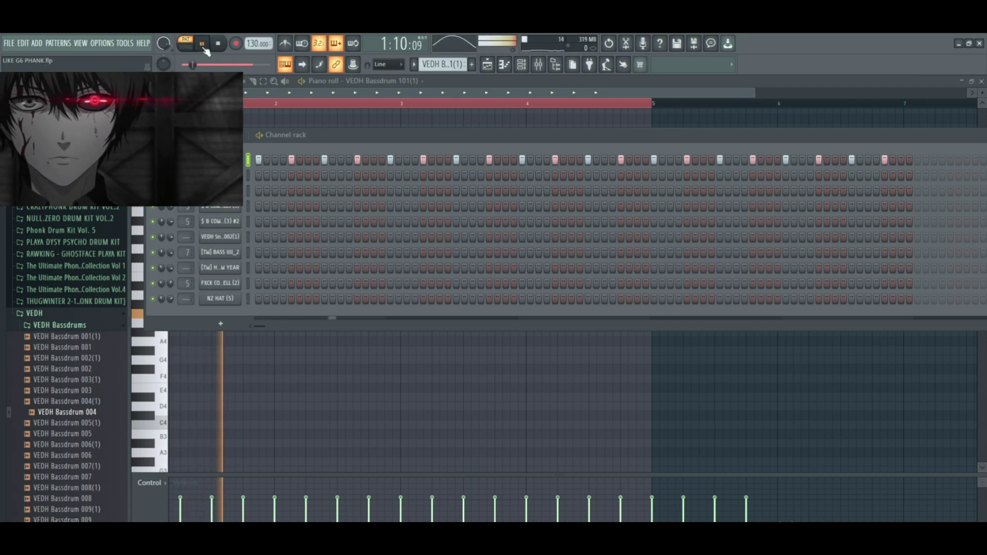
key(space)
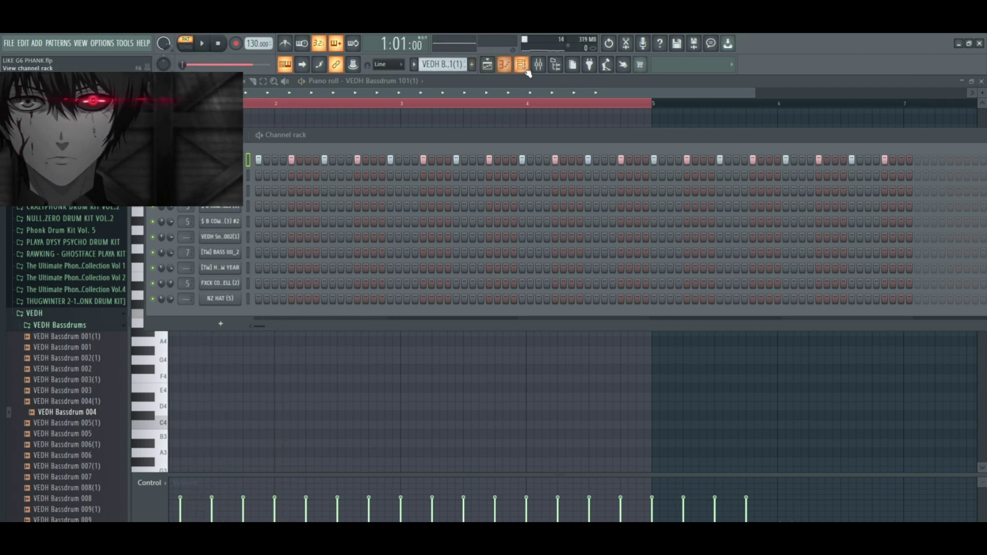
click(220, 160)
click(540, 65)
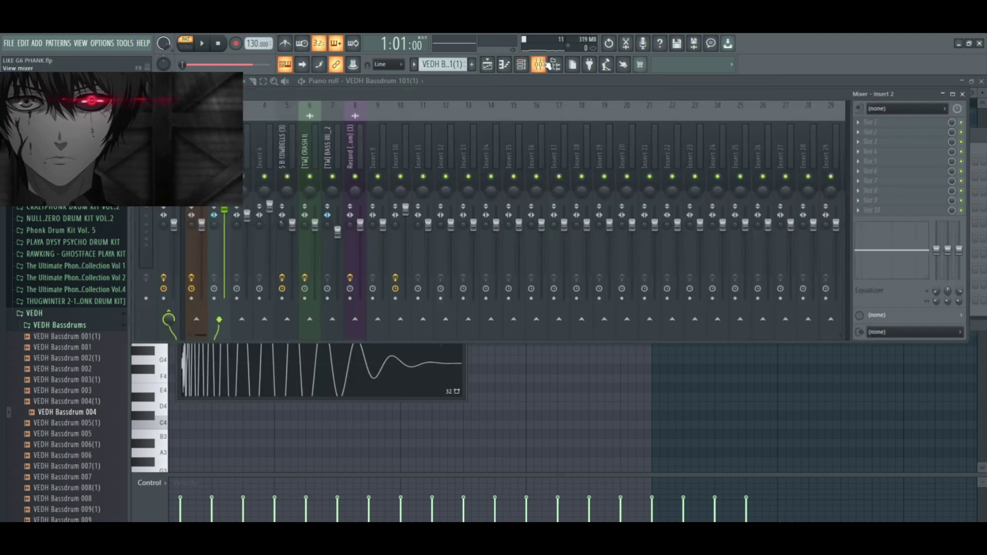
click(201, 246)
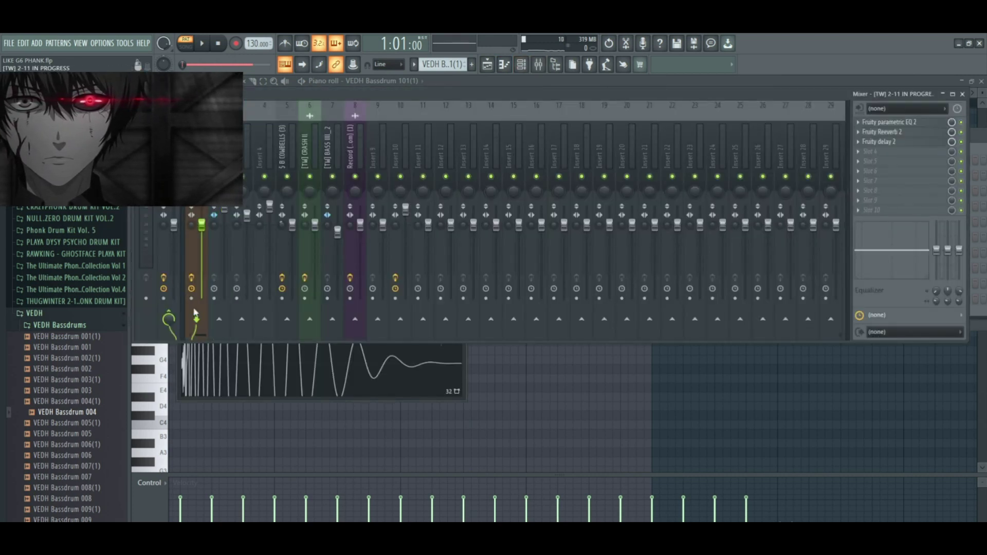
key(Right)
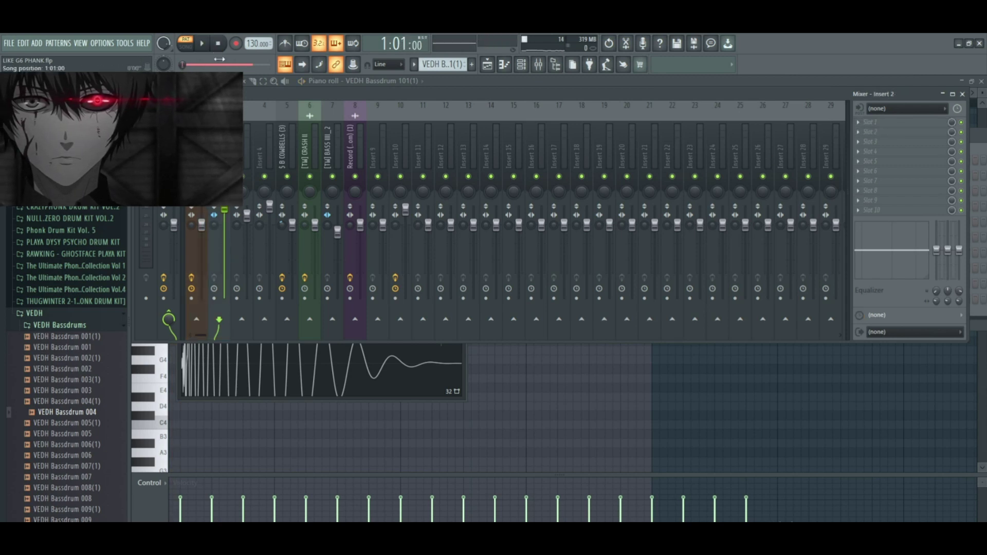
key(space)
key(space)
- Examine the precomputed effects in the VEDH Bassdrum 101(1) sampler settings, close them and play the pattern briefly
key(F6)
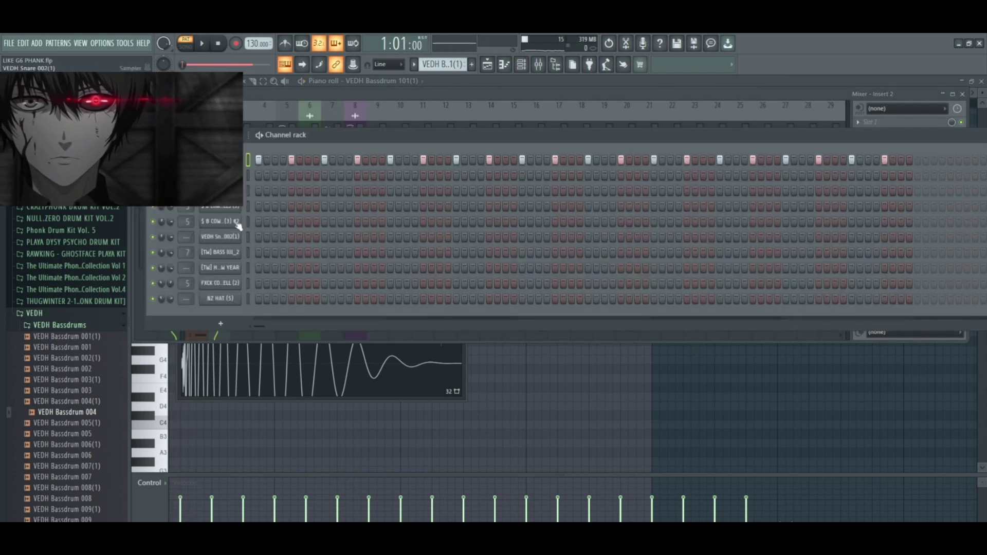
click(307, 229)
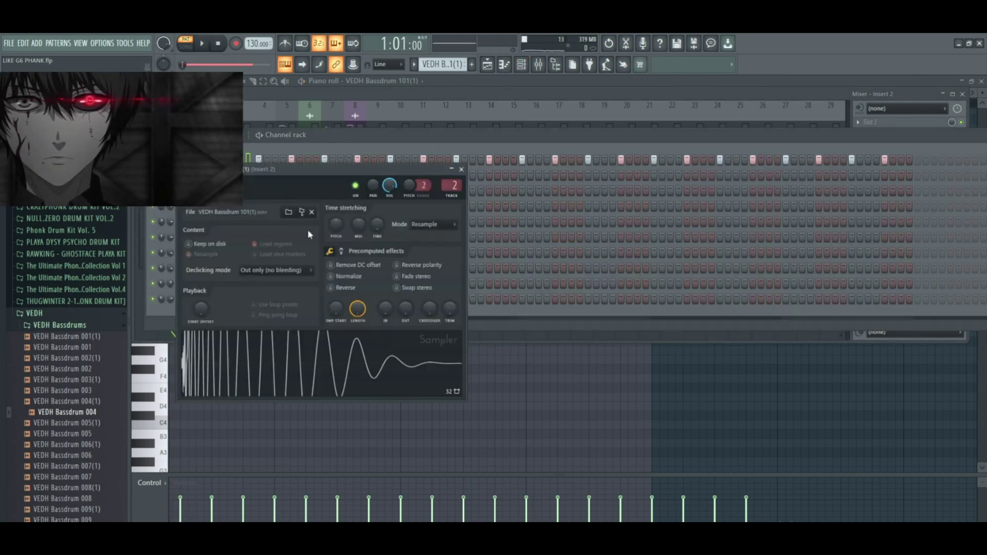
click(342, 252)
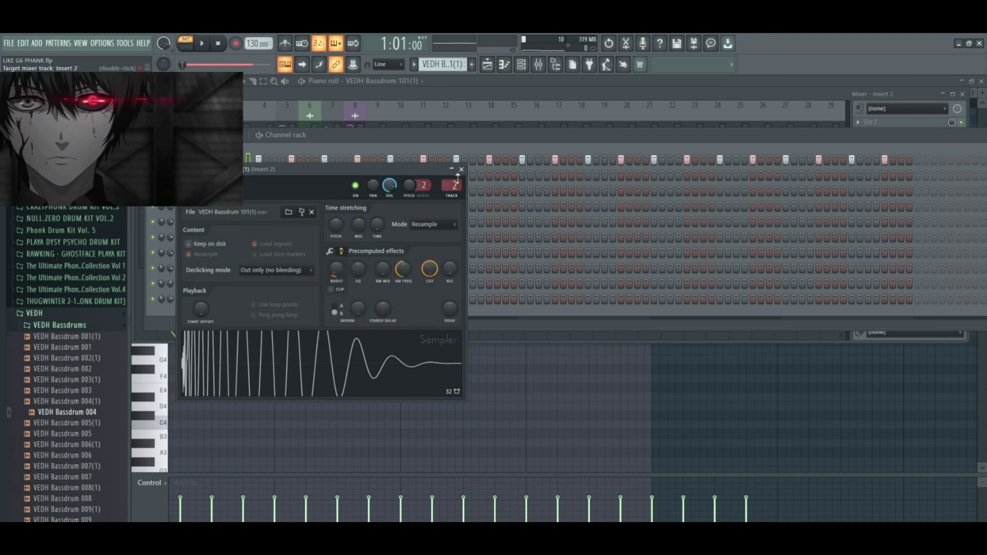
click(461, 170)
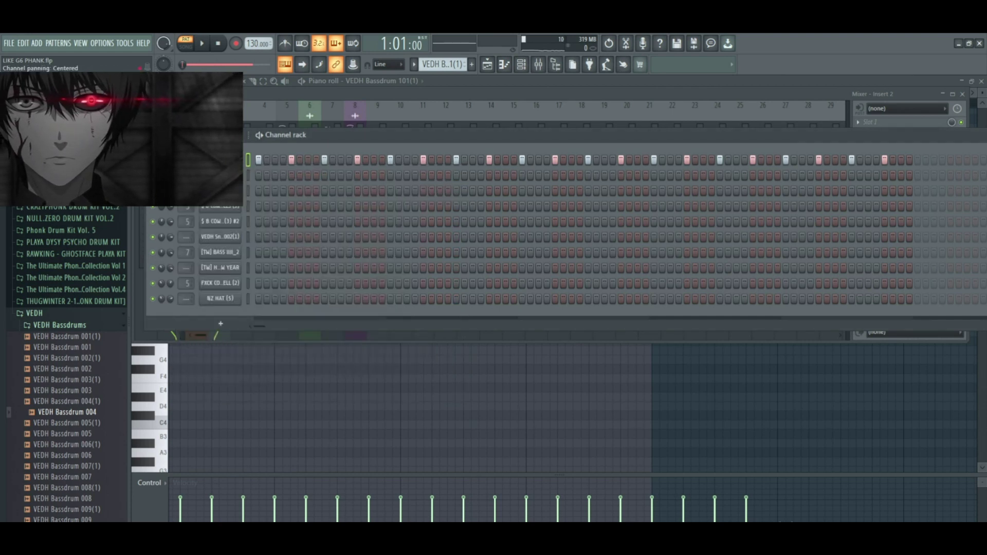
click(201, 44)
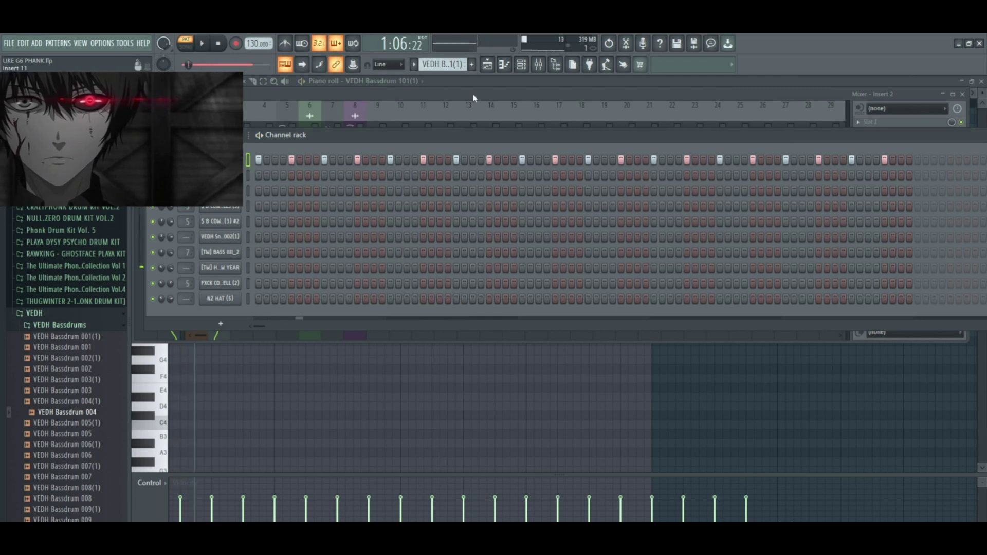
- Solo the open hihat track, Track 2, in the playlist and play the song from bar 25
click(489, 68)
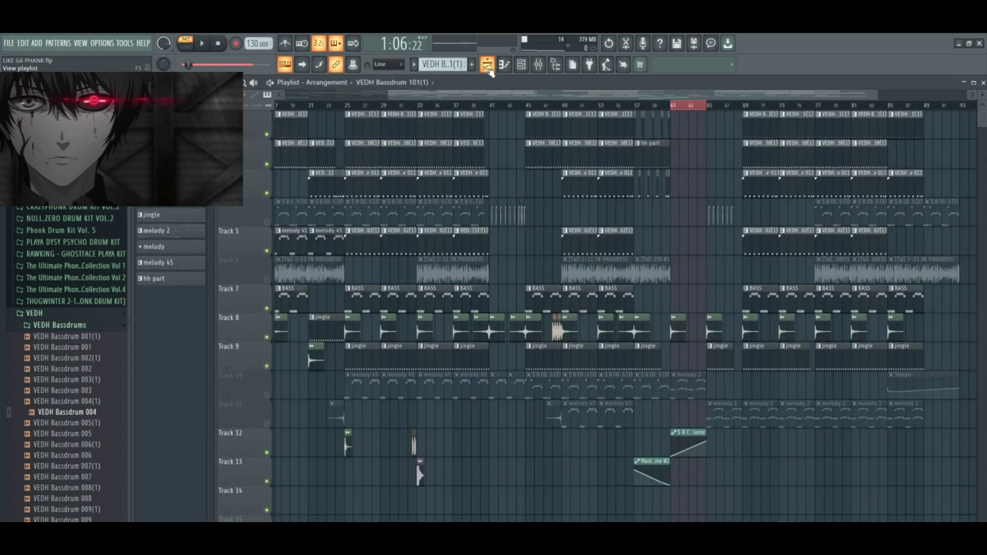
click(348, 106)
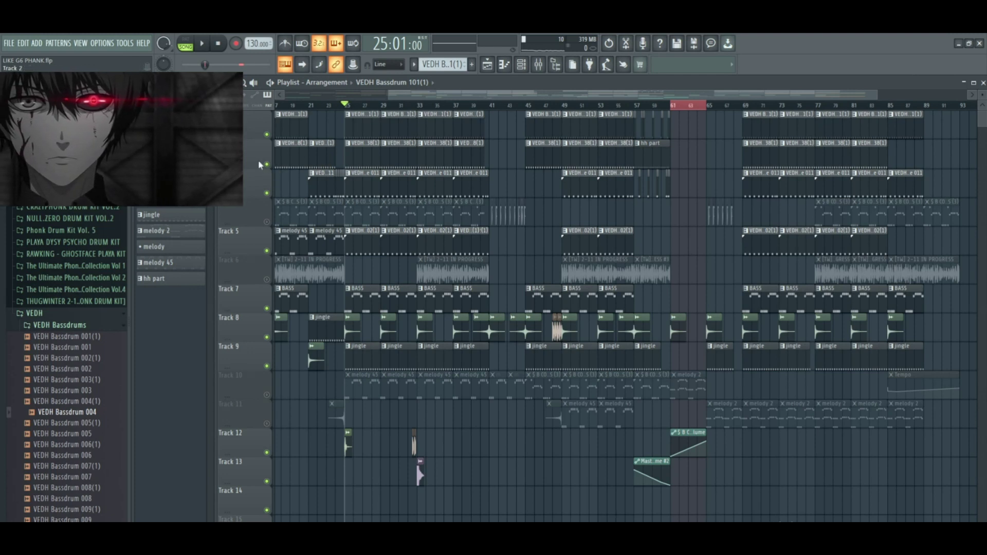
key(space)
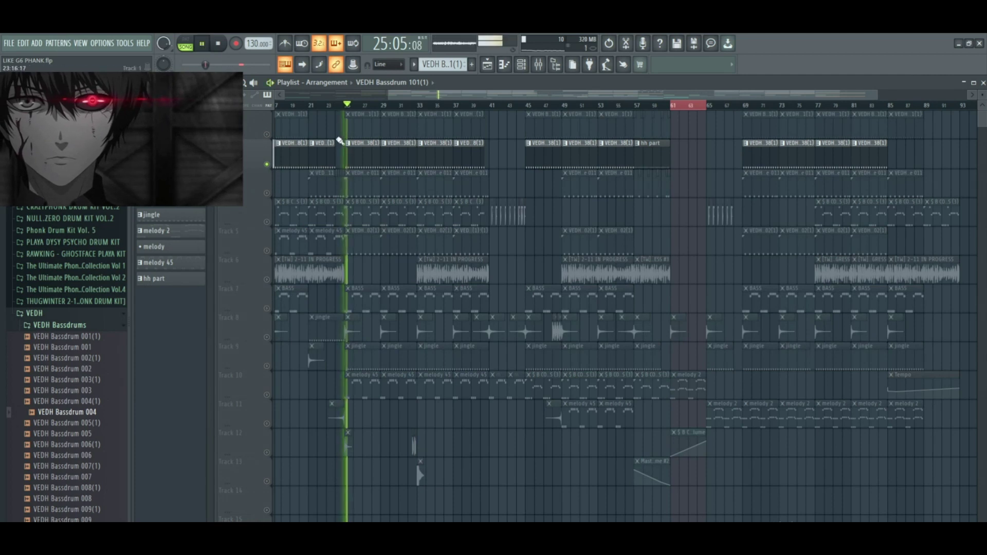
- Examine the VEDH Open Hihat 038(1) pattern in the piano roll, open its channel's sampler settings and stop playback
double_click(363, 162)
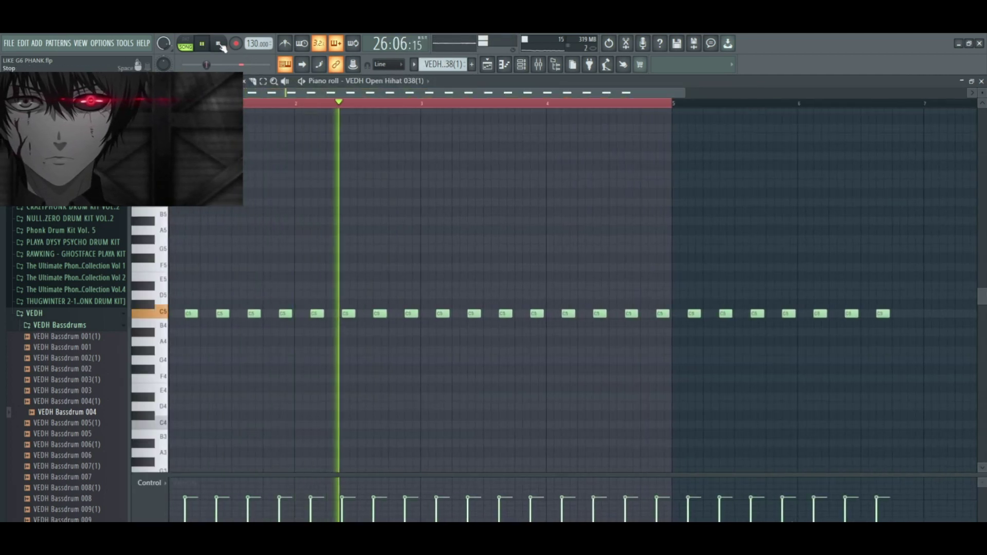
key(F6)
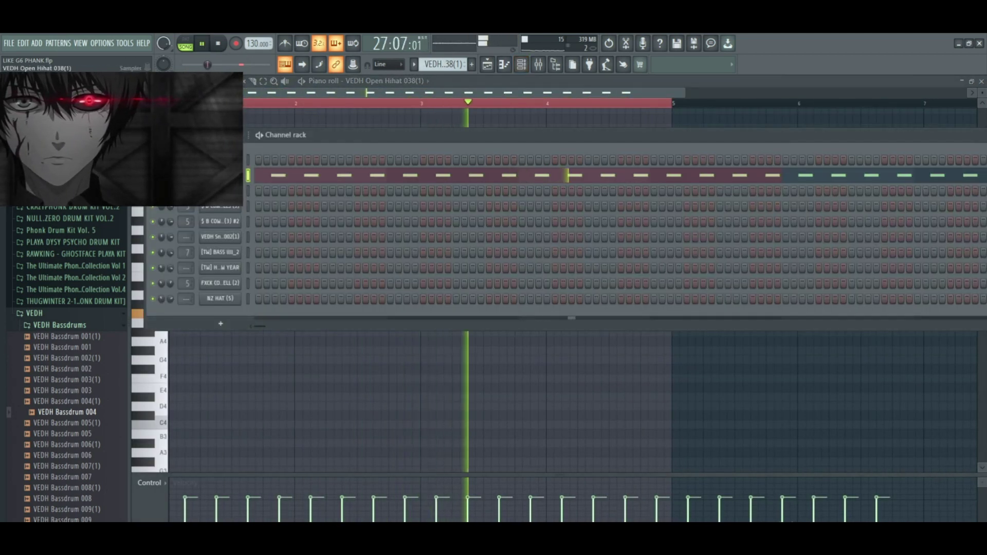
click(257, 184)
key(space)
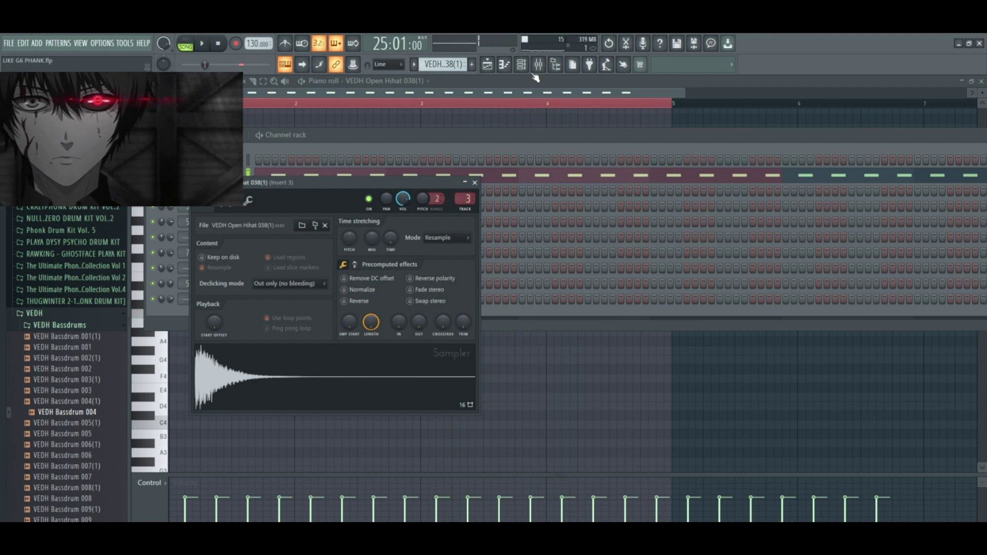
- Show the mixer with the open hihat's track Insert 3 and its effect slots
click(538, 65)
click(539, 67)
click(538, 66)
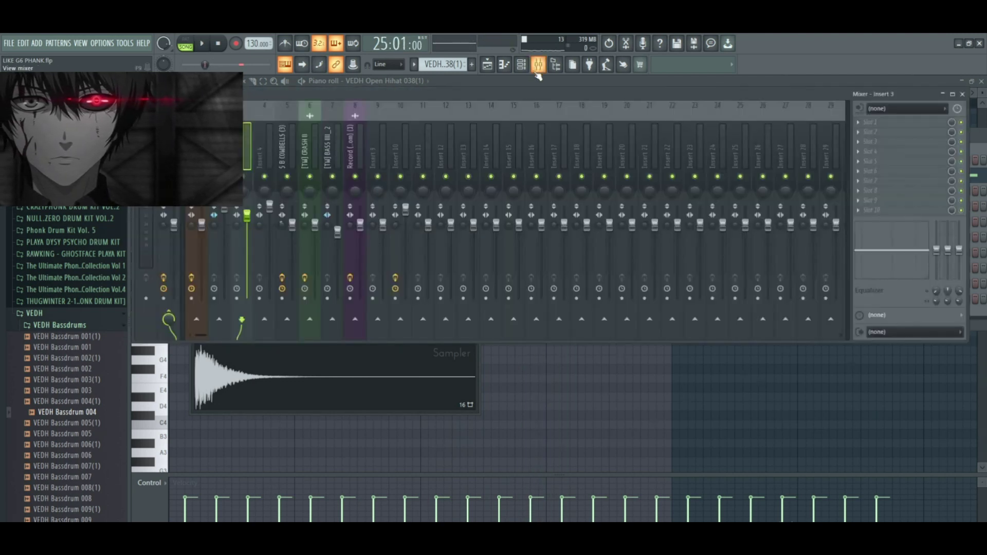
- Collapse VEDH Bassdrums, open VEDH Cymbals > VEDH Open Hihats and preview samples such as VEDH Open Hihat 005
click(103, 326)
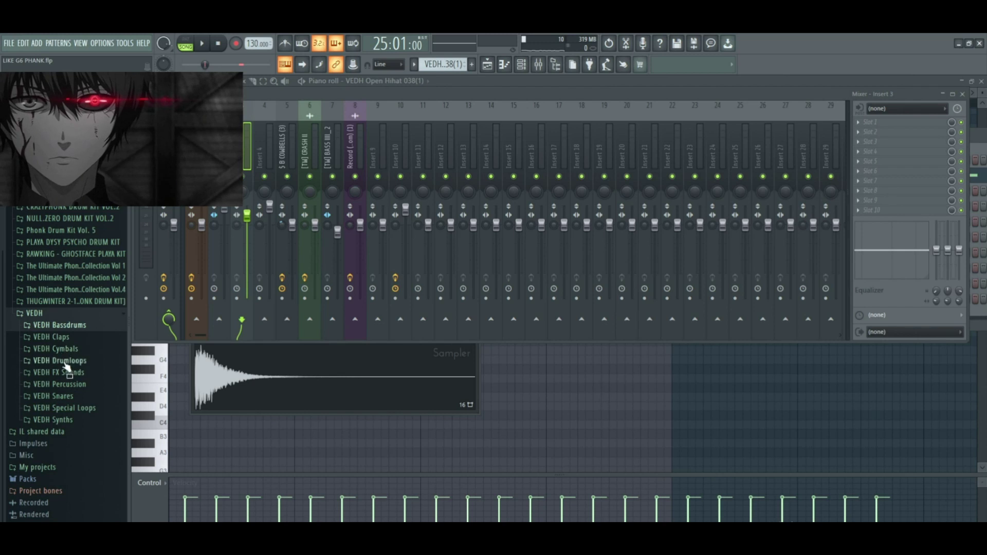
click(73, 351)
click(86, 386)
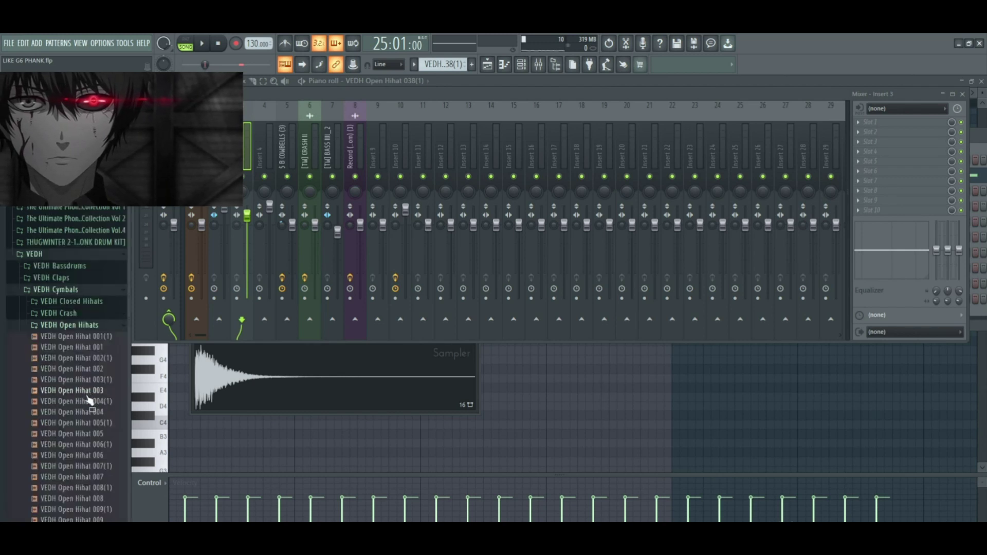
click(88, 400)
click(81, 434)
- Play the VEDH Open Hihat 038(1) pattern in pattern mode with the channel rack shown, then stop it
click(488, 67)
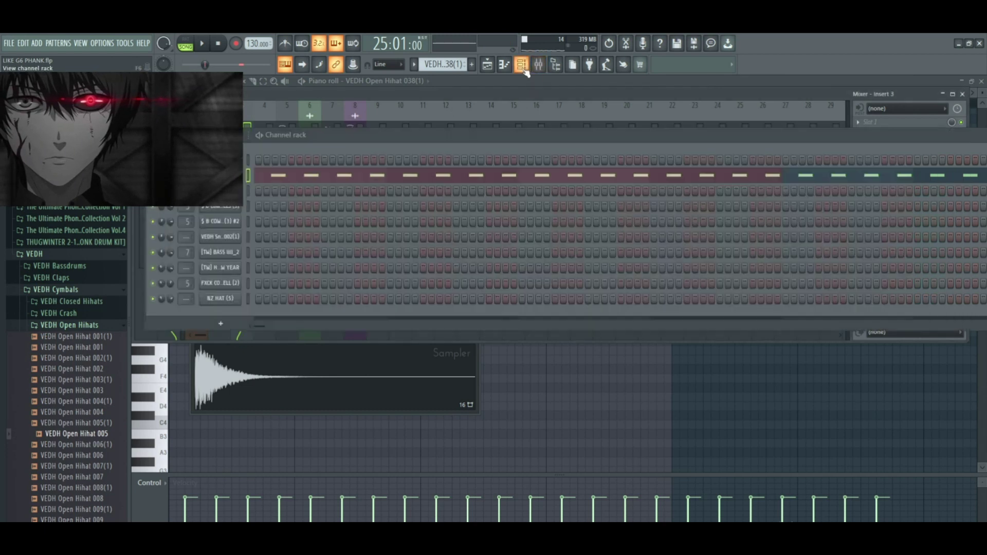
click(201, 43)
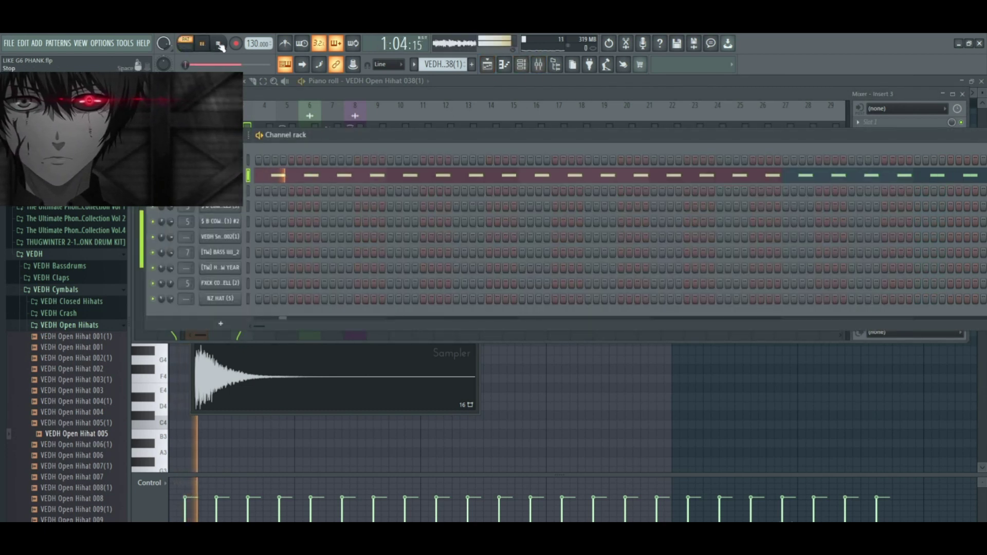
click(218, 44)
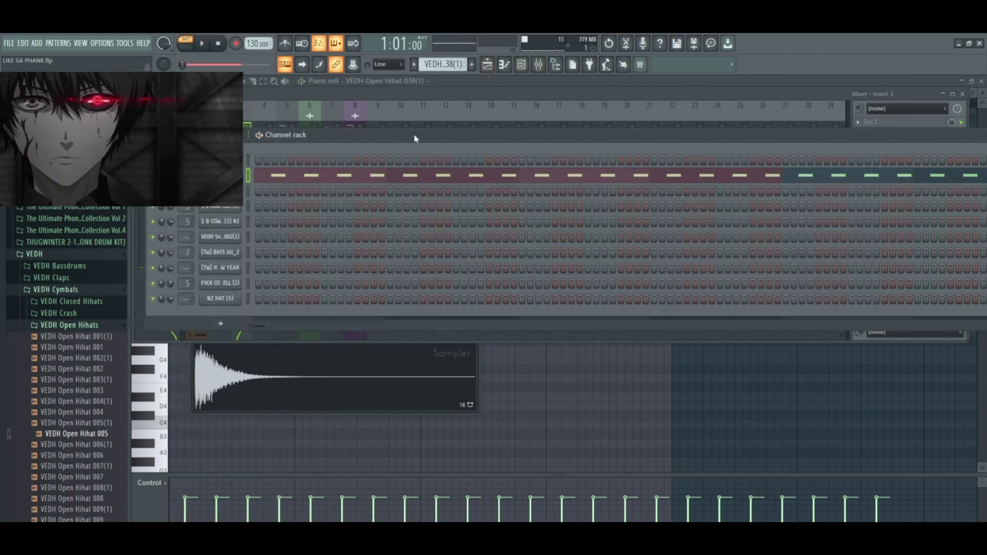
- Bring the mixer forward and play the hihat pattern briefly to check its signal on Insert 3
click(363, 122)
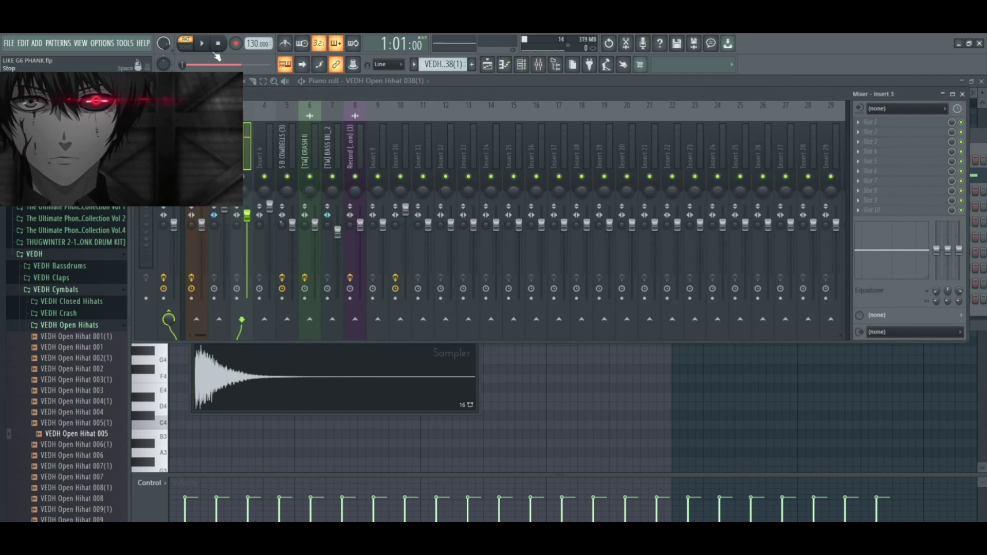
key(space)
key(space)
key(Left)
click(246, 149)
- Reopen the VEDH Open Hihat 038(1) sampler settings and show the second page of its precomputed effects
click(530, 65)
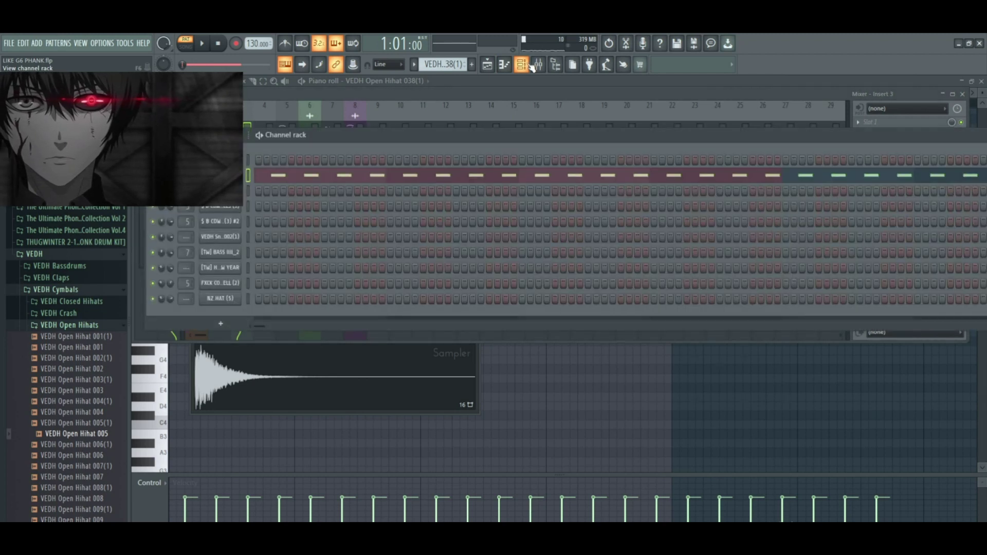
click(532, 67)
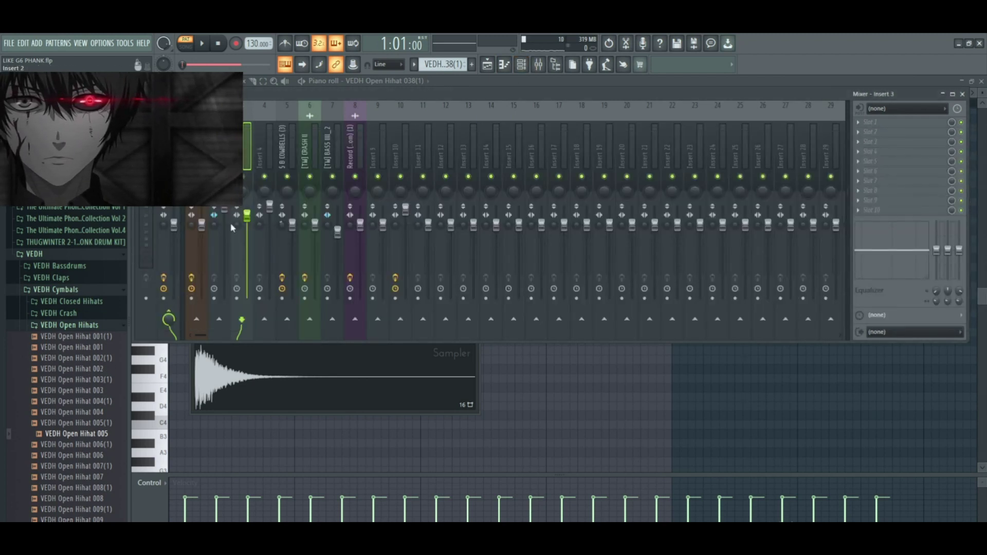
click(521, 65)
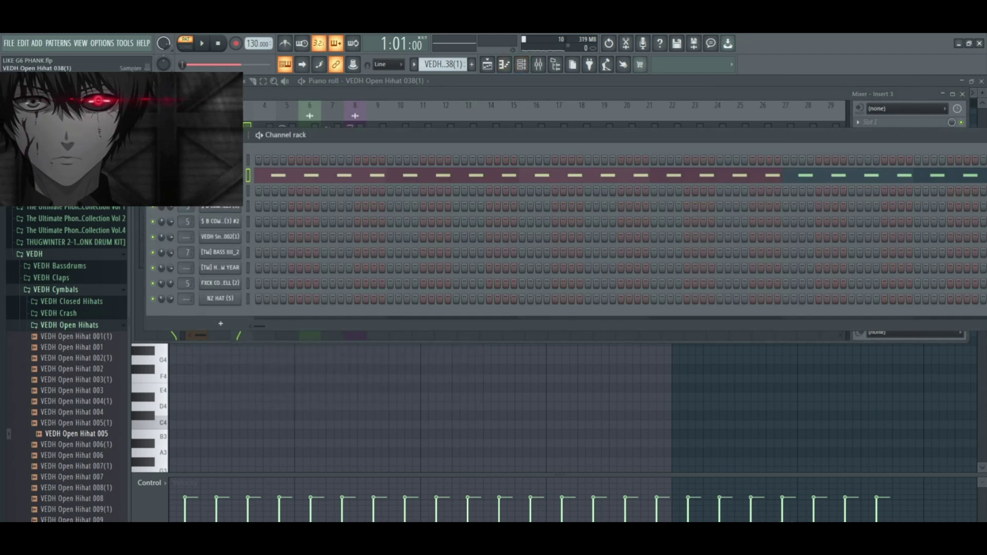
click(244, 182)
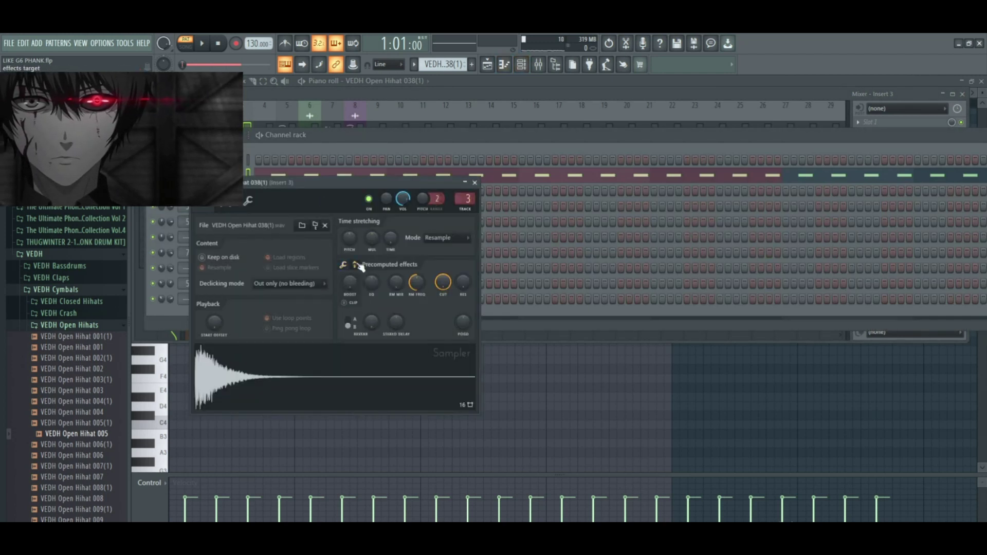
- Close the VEDH Open Hihat 038(1) sampler settings and return to the playlist arrangement
click(475, 183)
right_click(221, 175)
key(Escape)
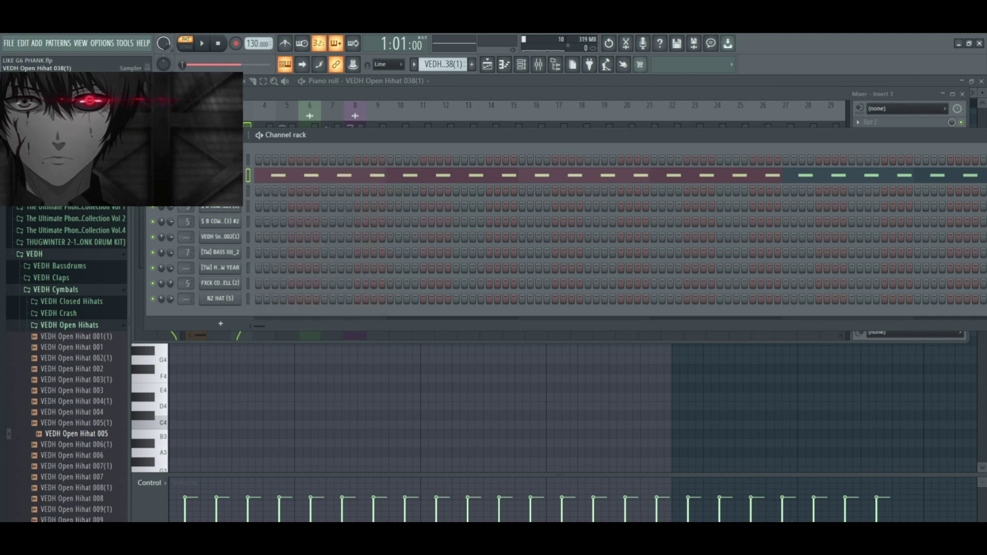
click(490, 72)
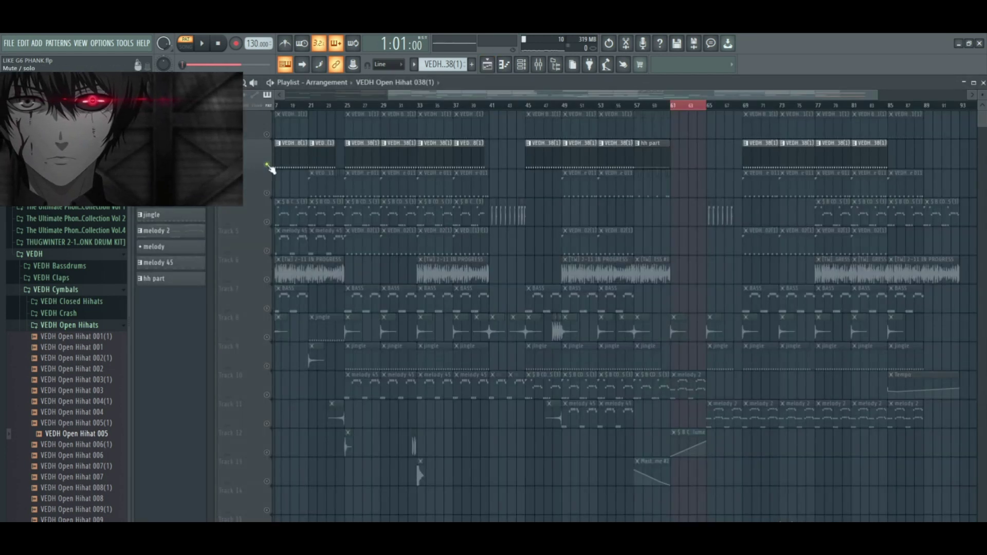
- Solo Track 3 in the playlist, play it from several positions between about bars 24 and 28, and stop playback
click(269, 194)
click(207, 46)
click(348, 105)
click(202, 44)
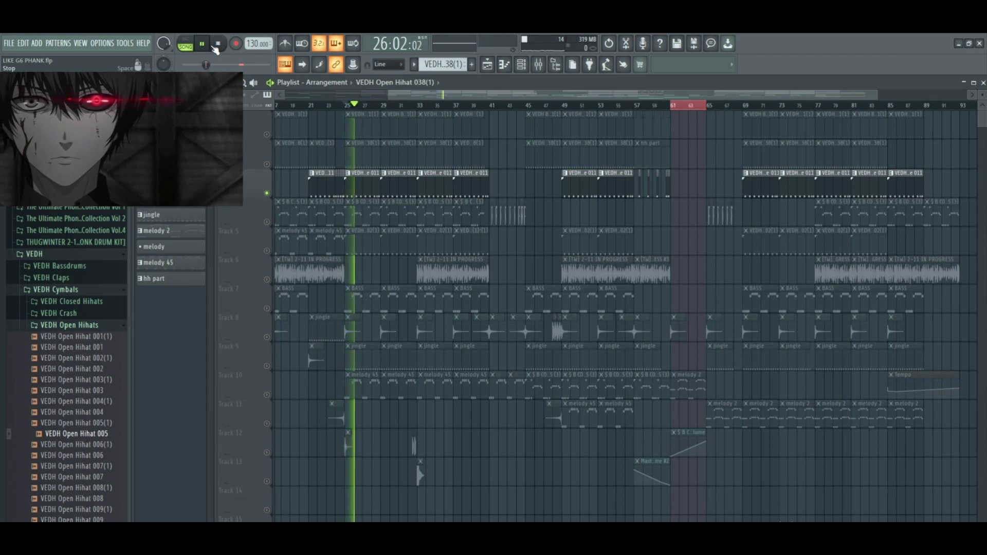
click(336, 105)
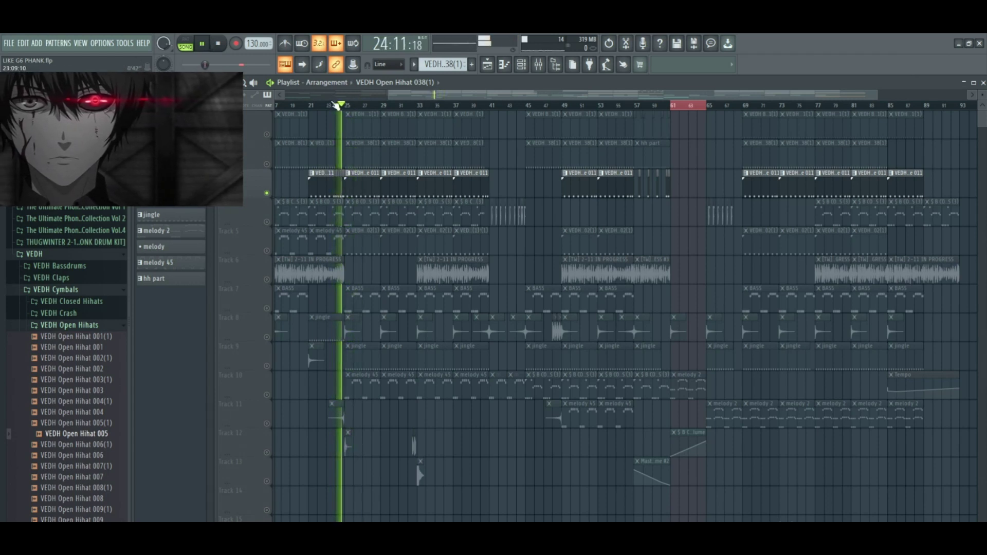
click(371, 106)
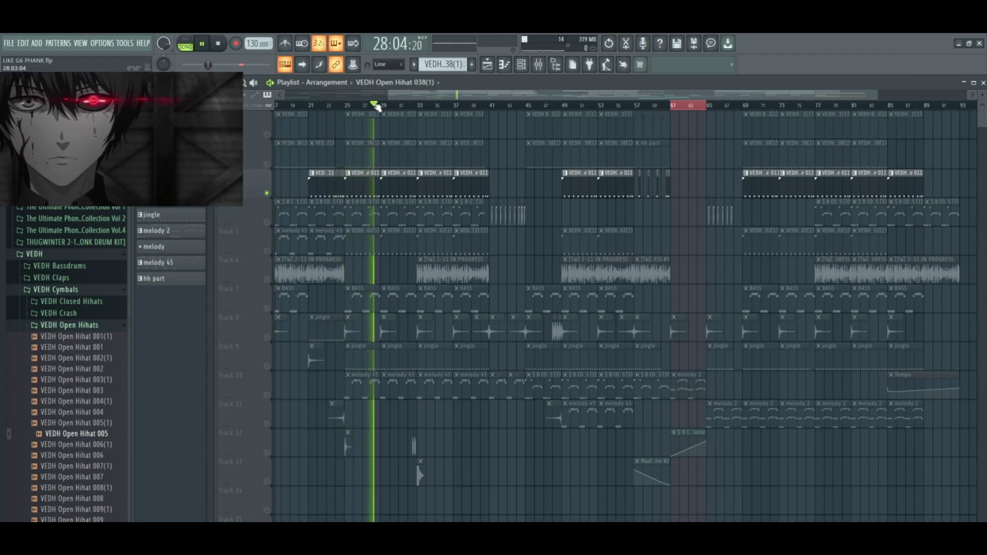
key(space)
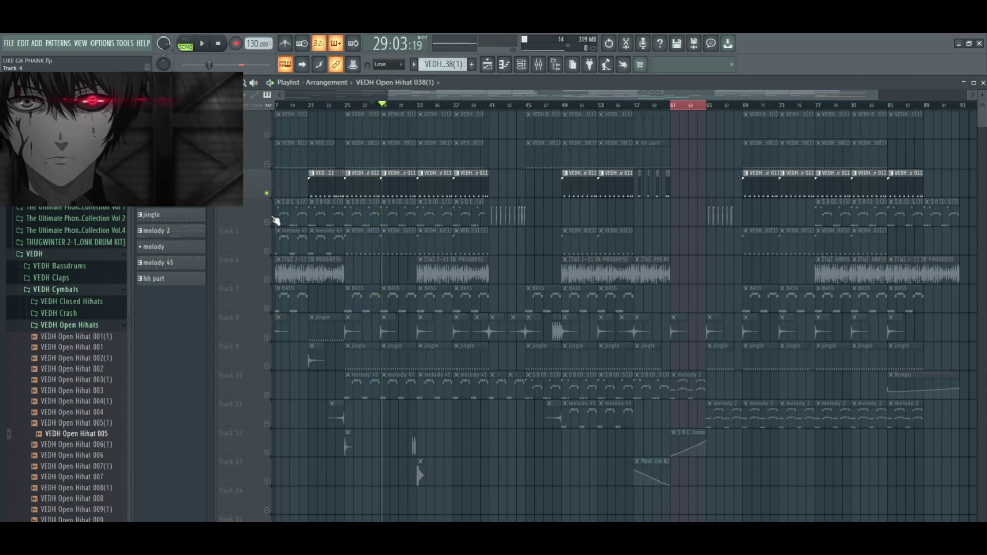
- Enable Track 5 alongside Track 3, play both from bar 25, and pause
click(270, 253)
click(345, 105)
click(203, 44)
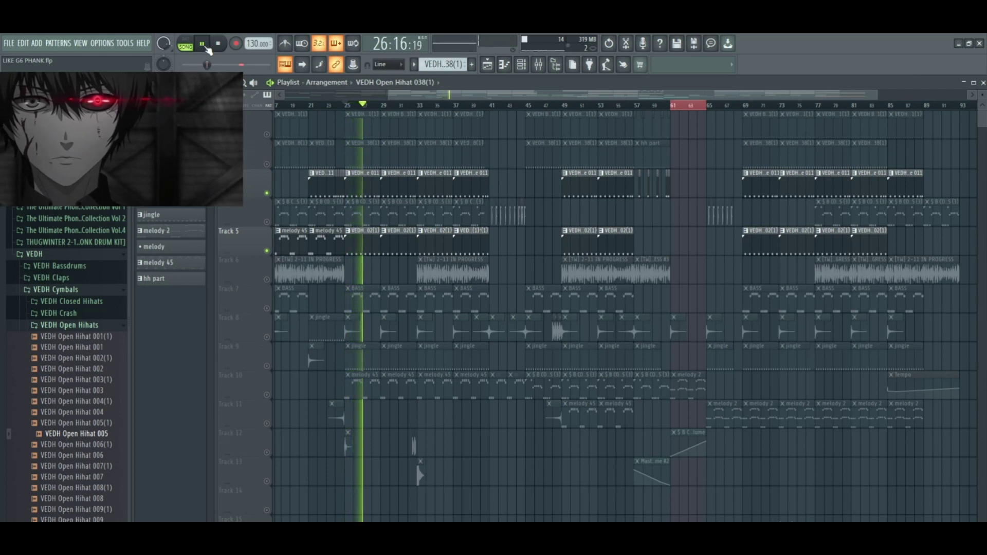
click(203, 44)
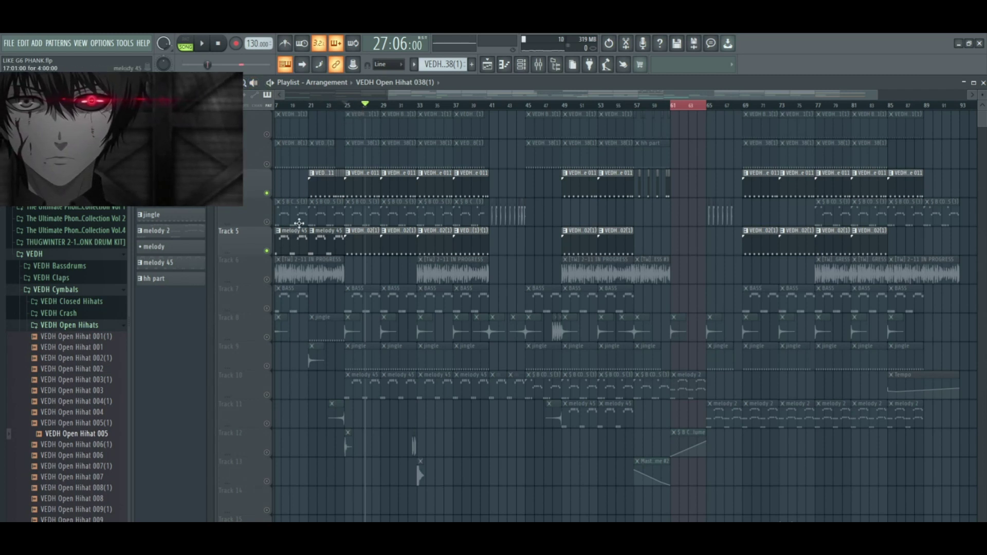
- Solo Track 7 with the BASS clips, play it from bar 25, and pause
click(345, 106)
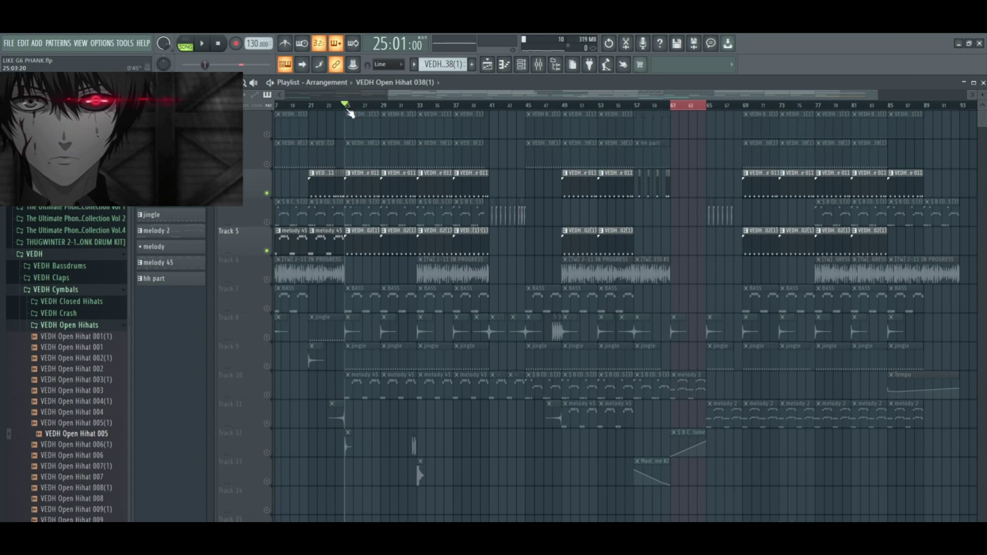
click(268, 309)
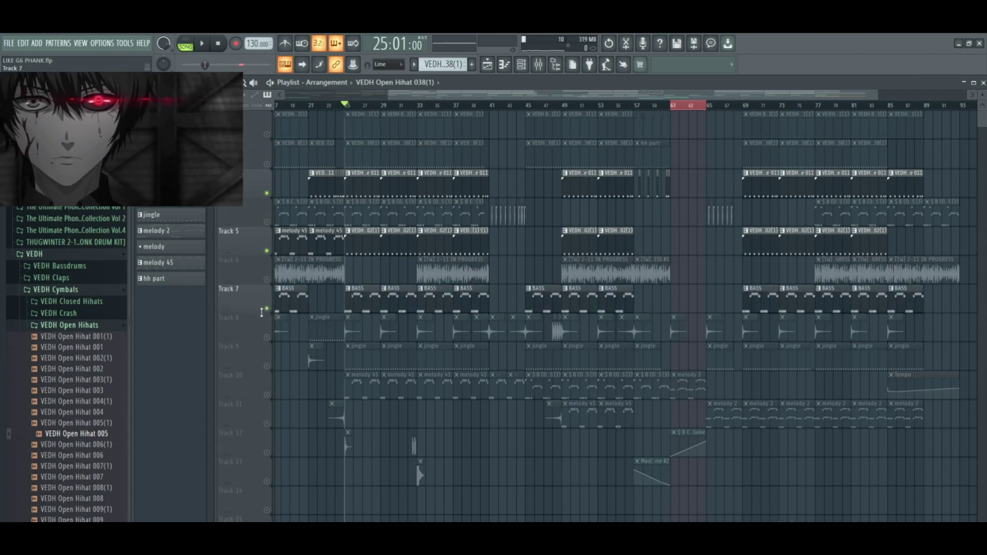
right_click(267, 309)
click(204, 45)
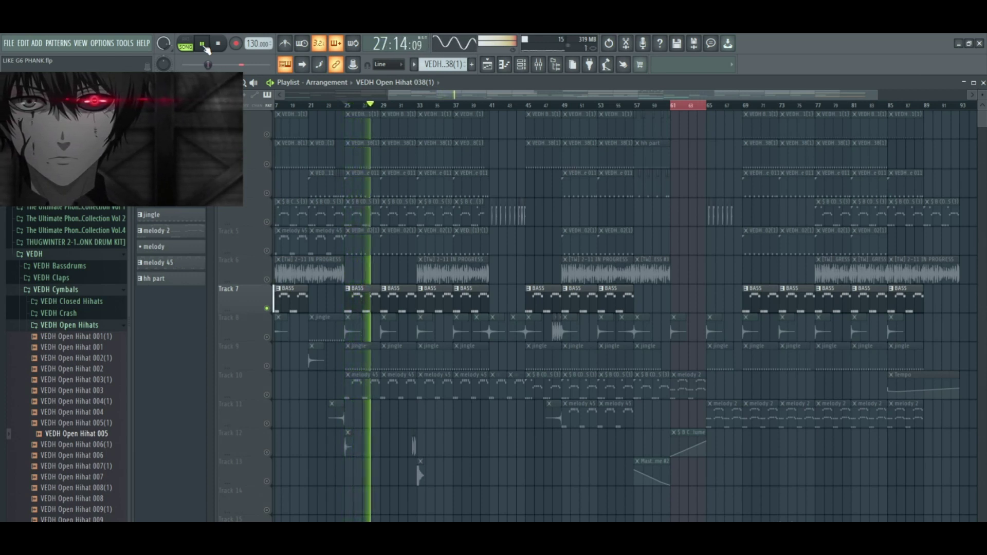
click(204, 44)
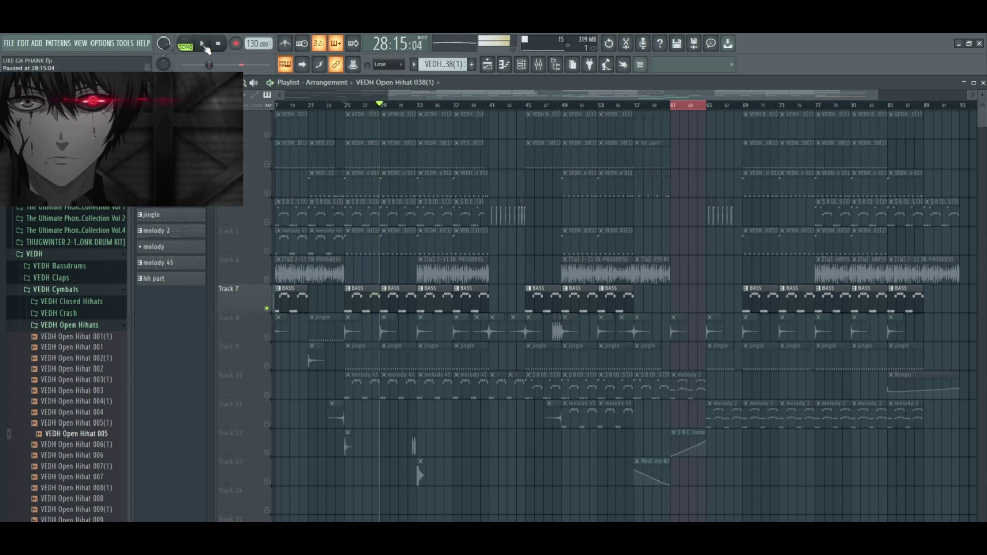
- Open the BASS pattern in the piano roll and show the [TW] BASS IIII_2 sampler settings
double_click(368, 305)
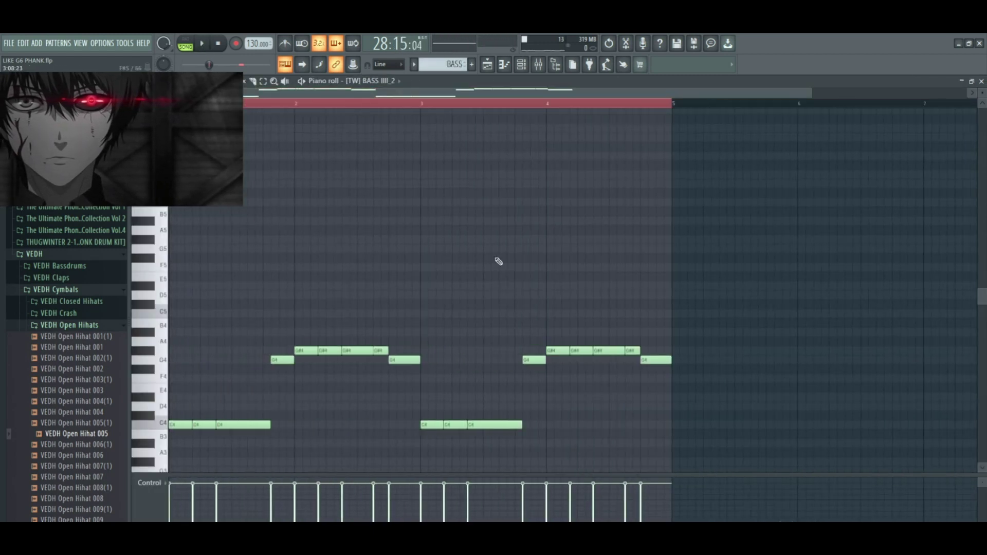
click(520, 64)
click(222, 258)
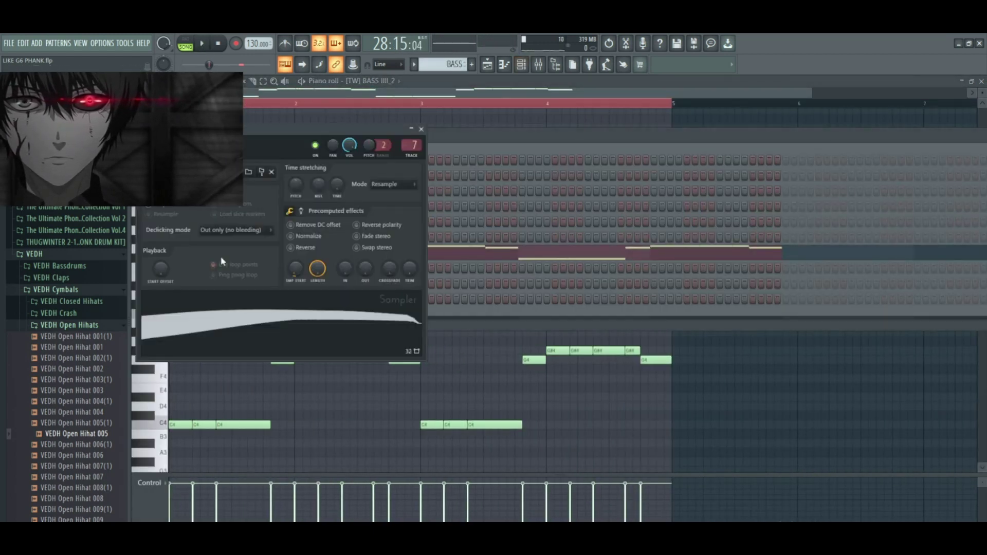
- Show the [TW] BASS IIII_2 mixer track with its effect slots, alternating with the channel rack
click(538, 64)
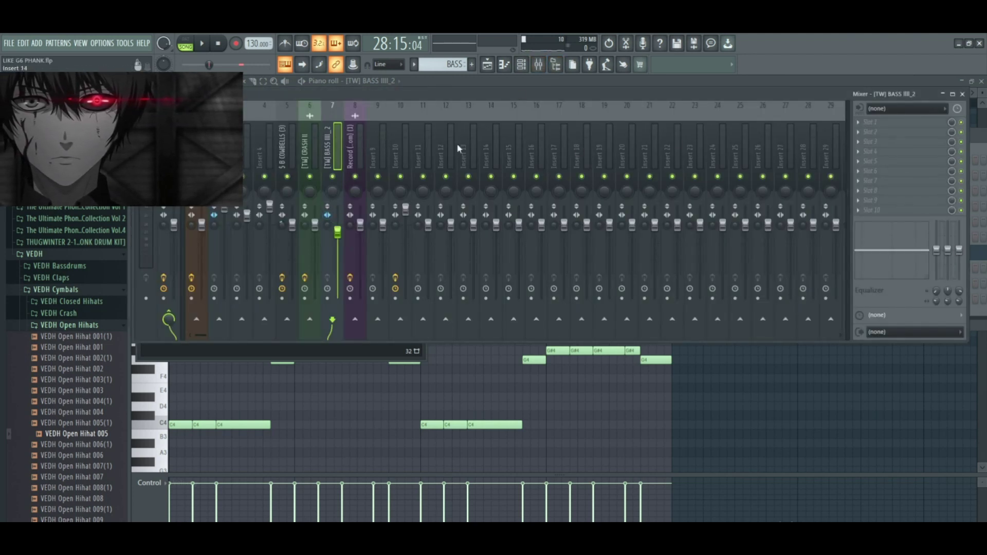
key(F6)
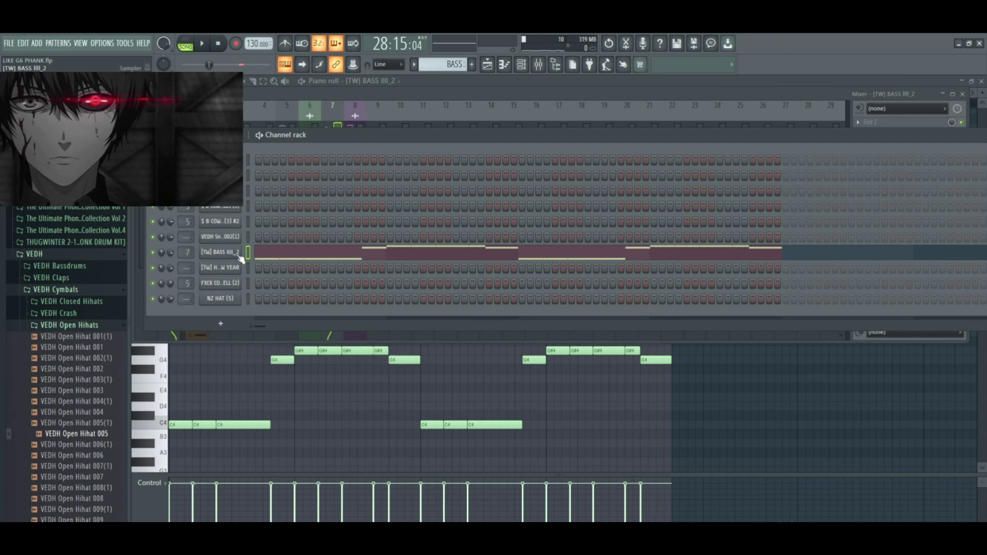
key(F6)
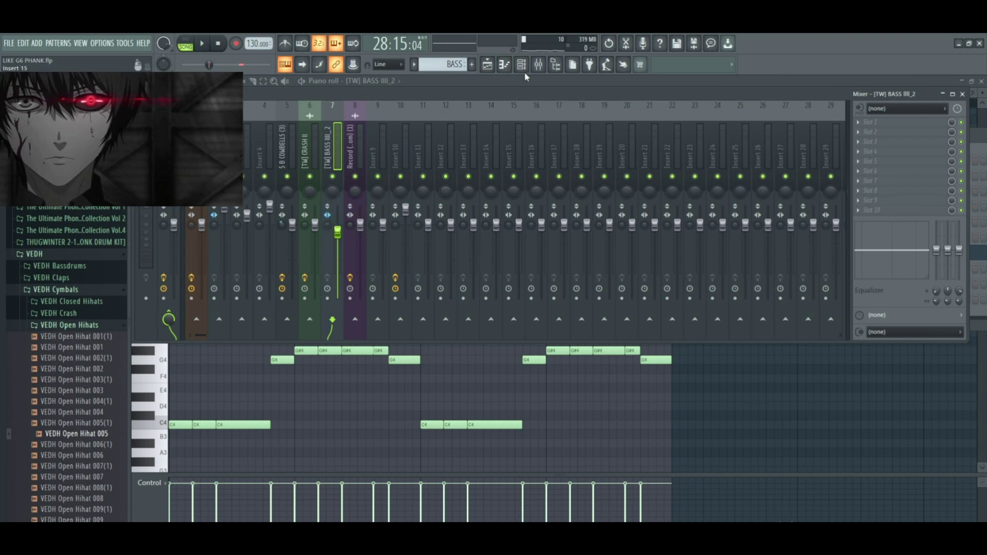
key(F6)
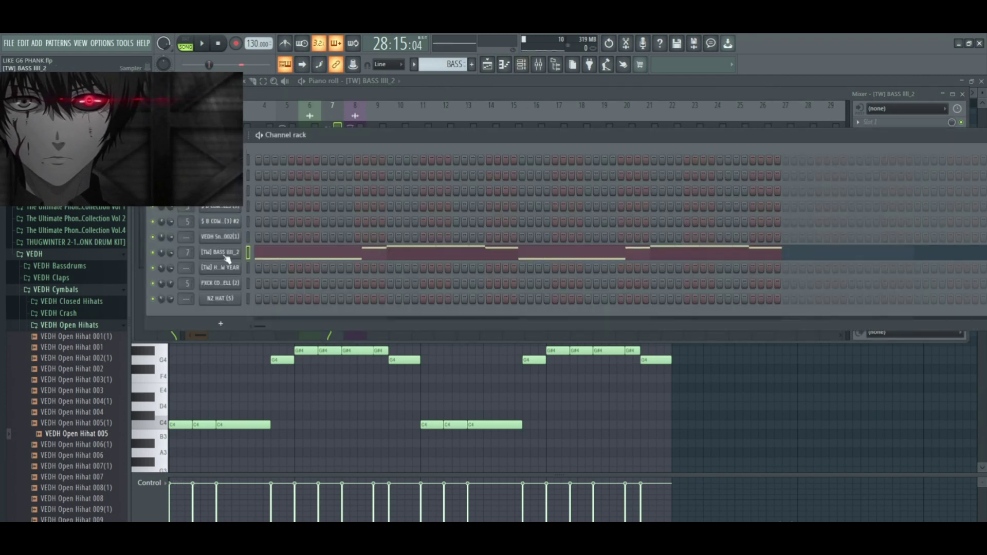
- Look over the [TW] BASS IIII_2 sampler settings again, then check the Master track's effect chain in the mixer
click(222, 253)
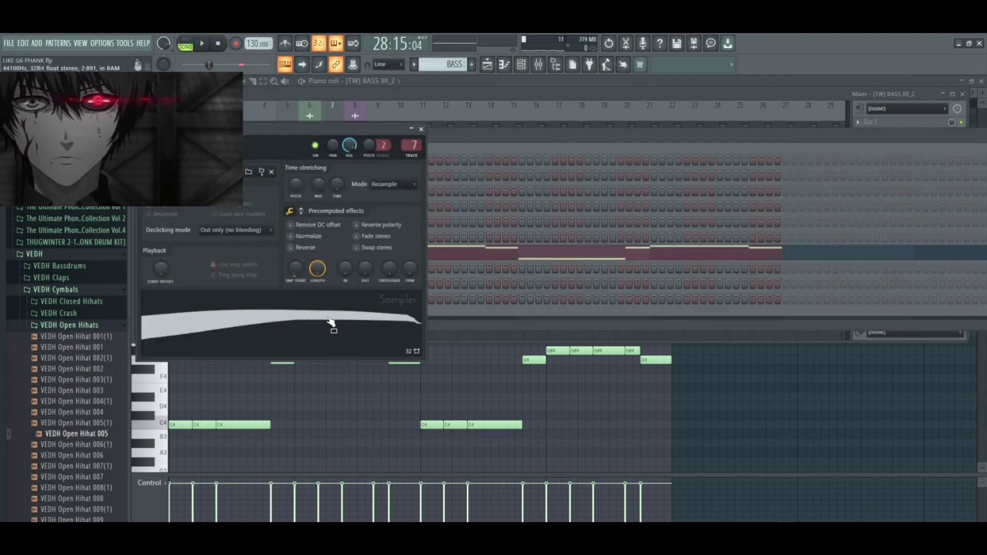
click(420, 129)
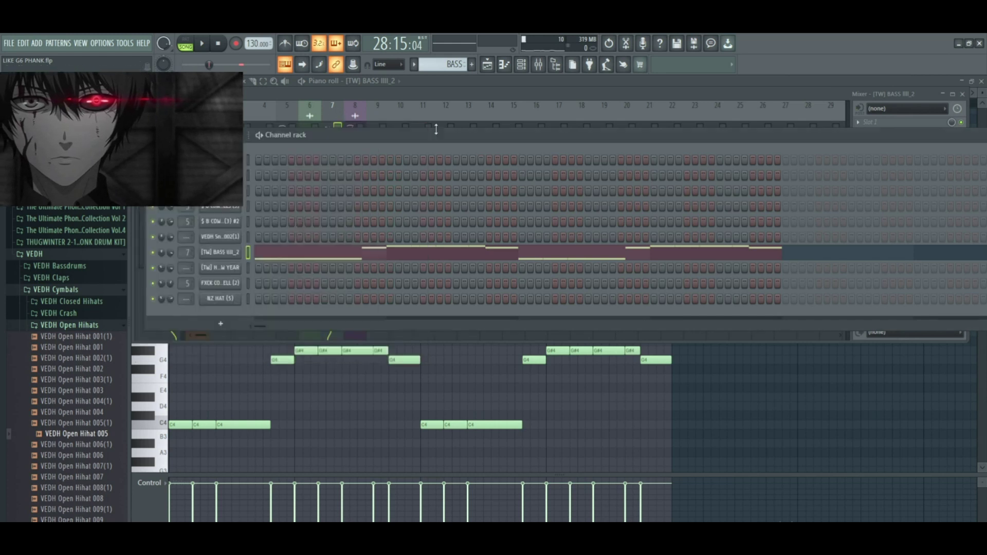
click(162, 175)
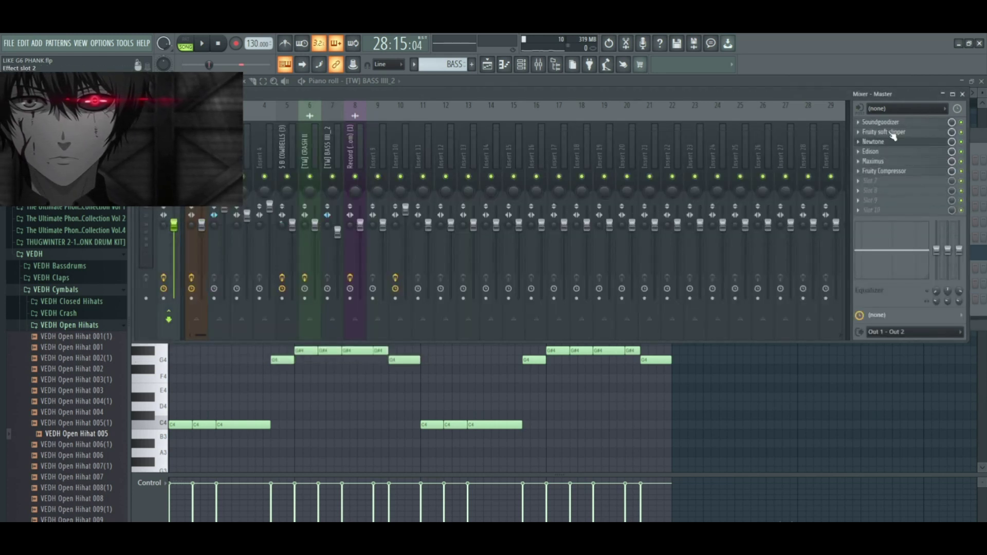
click(520, 64)
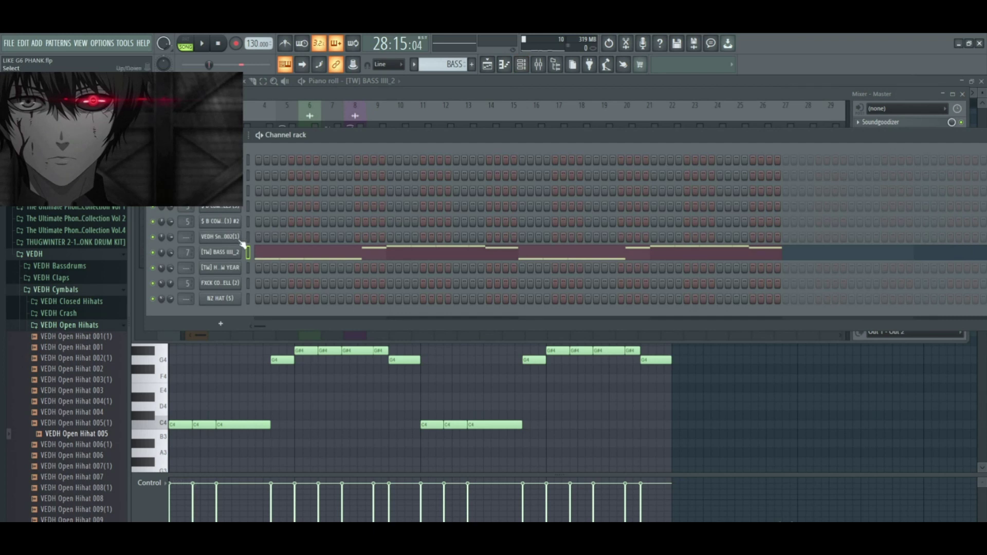
- Open the [TW] BASS IIII_2 sample from its sampler in the pitch corrector
click(222, 253)
click(253, 297)
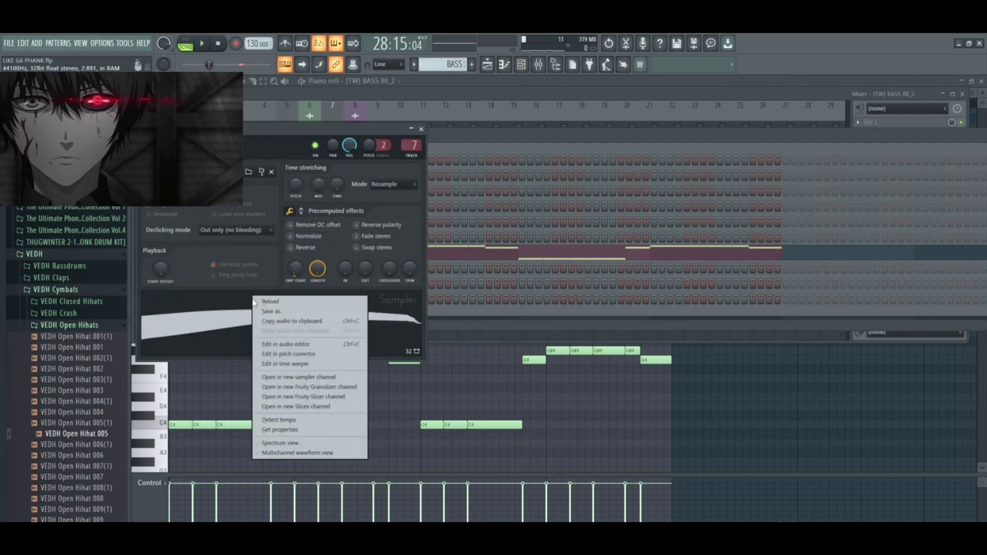
click(278, 354)
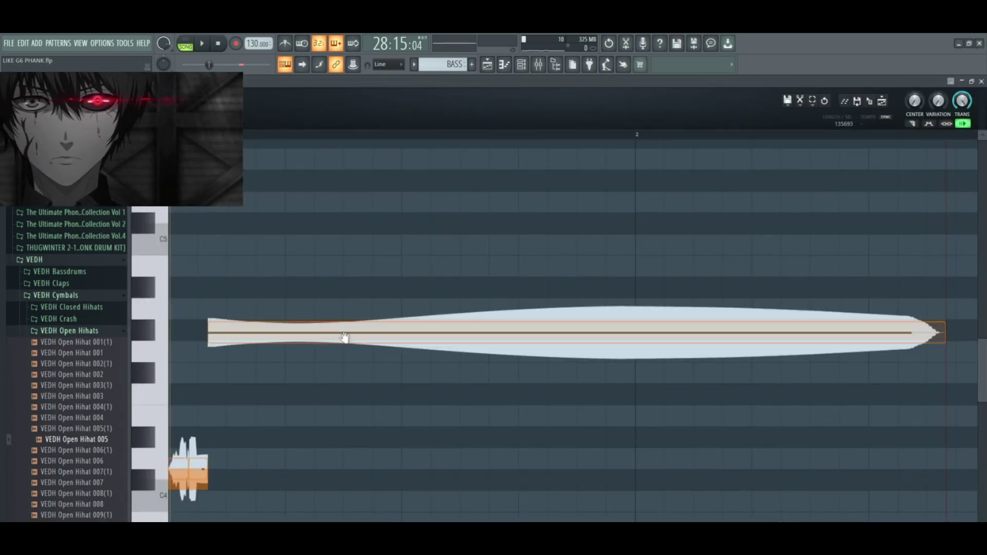
- Examine the bass sample's long note in the pitch corrector and play it several times to identify its pitch
scroll(457, 353, down, 3)
scroll(457, 353, down, 2)
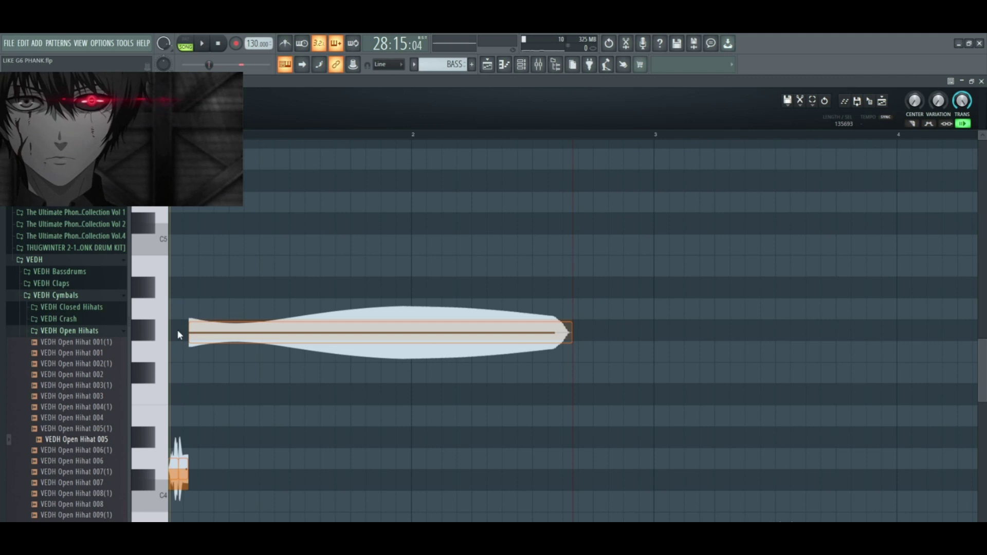
click(367, 329)
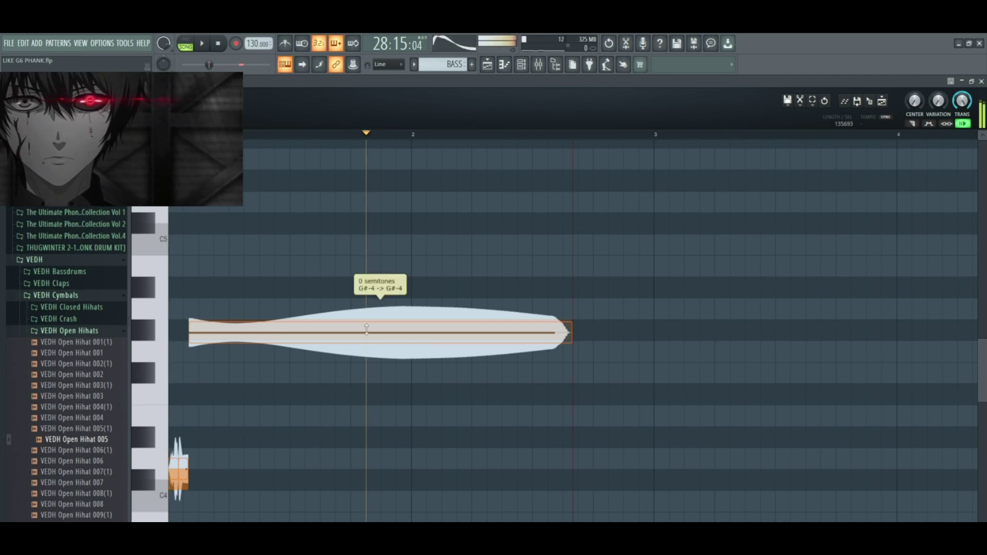
click(377, 326)
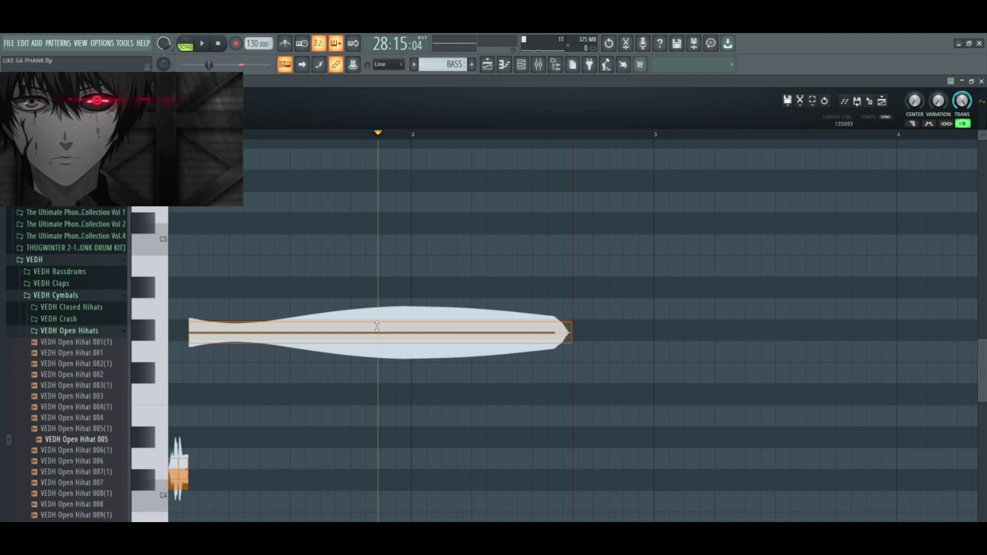
click(381, 332)
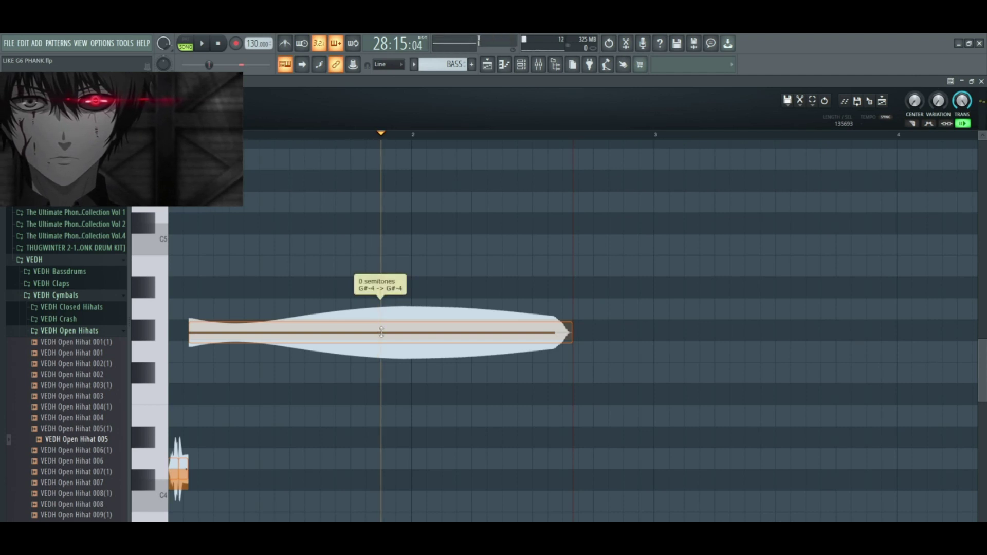
click(380, 335)
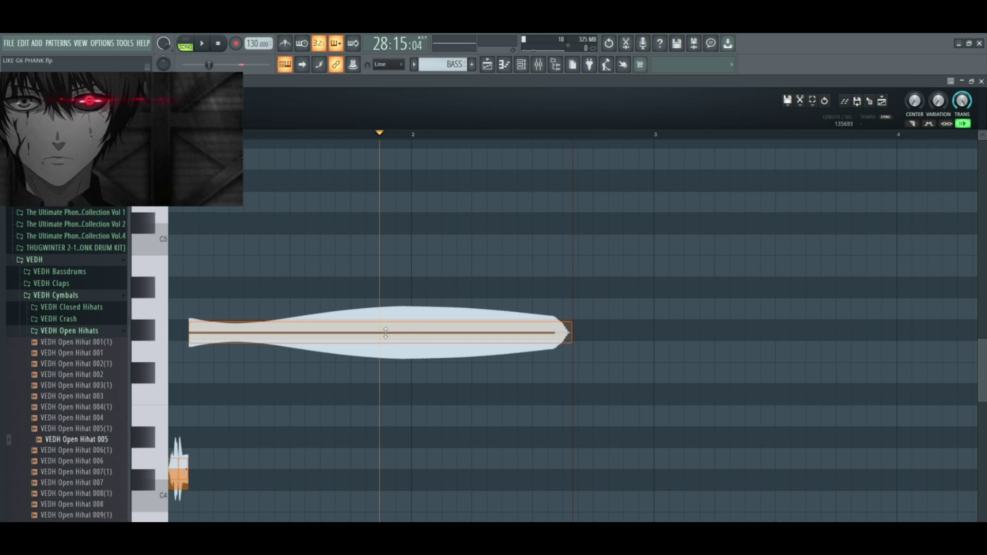
click(401, 327)
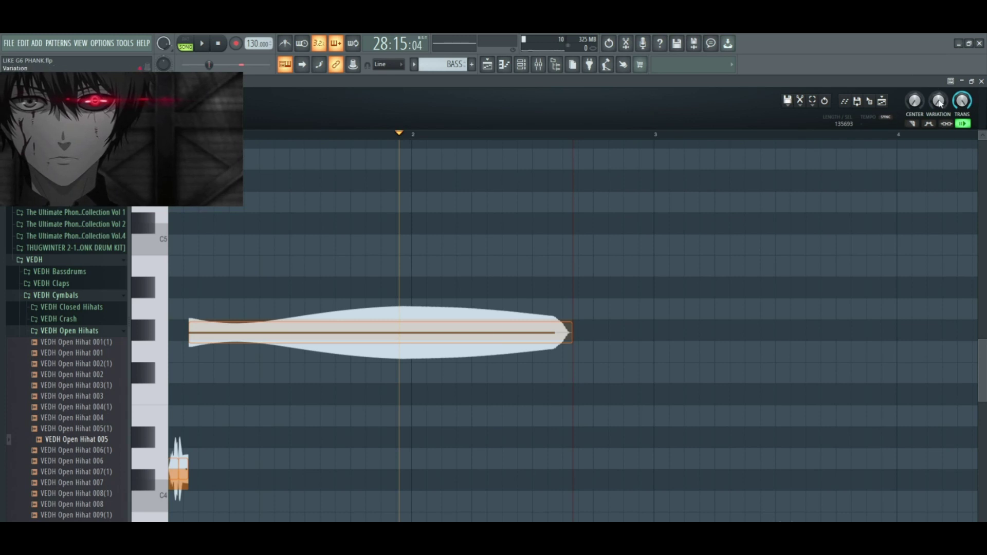
- Try to transfer the pitch corrector's selection onto the bass sampler's waveform, and return to the pitch corrector
mouse_move(937, 106)
mouse_down()
mouse_move(936, 87)
mouse_move(943, 100)
mouse_up()
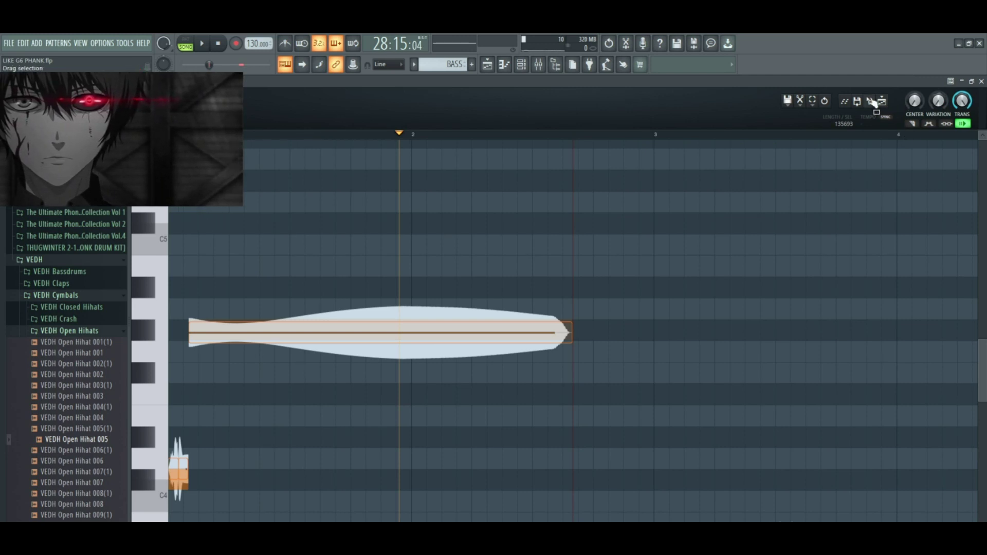
key(Escape)
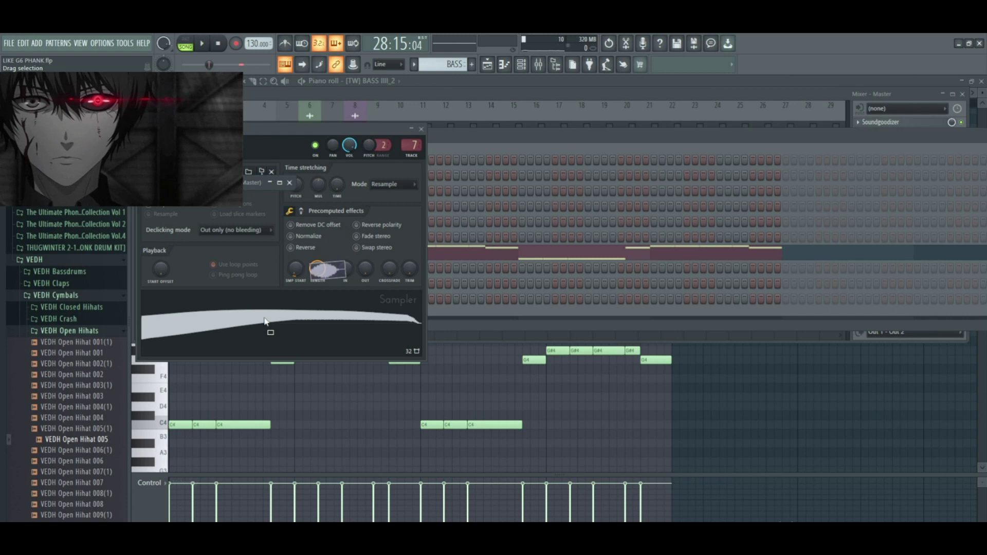
click(289, 350)
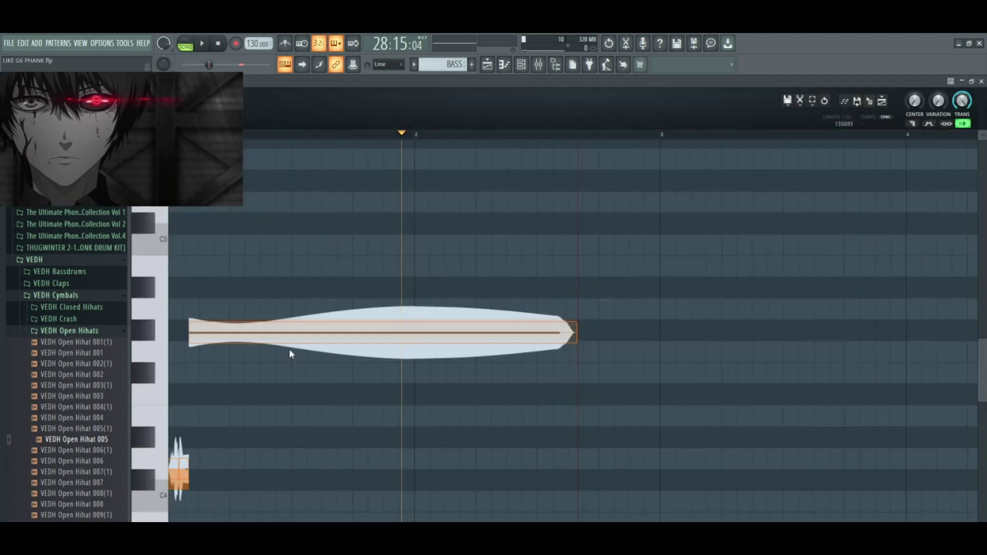
- Return to the playlist and channel rack, reopen the [TW] BASS IIII_2 sampler, and inspect its waveform and sample start offset
click(487, 64)
click(521, 64)
click(231, 251)
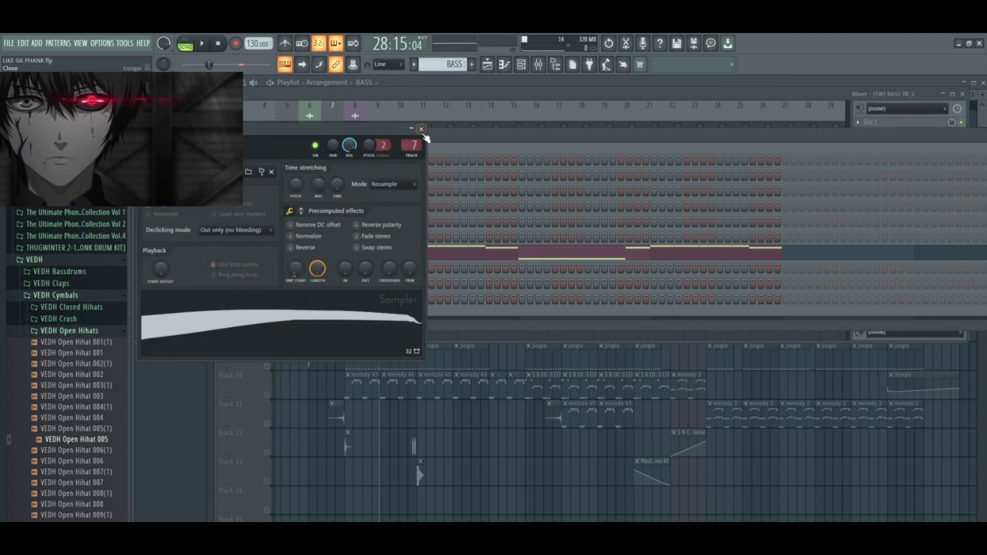
right_click(319, 313)
click(278, 318)
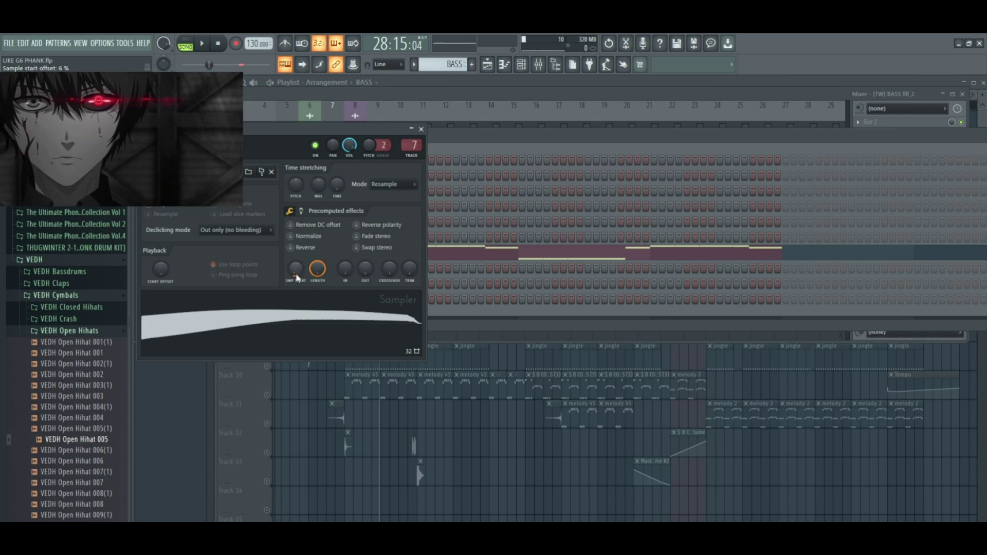
- Compare the bass waveform with the sample start offset at 0%, restore the trimmed start and close the sampler
drag(297, 276, 298, 293)
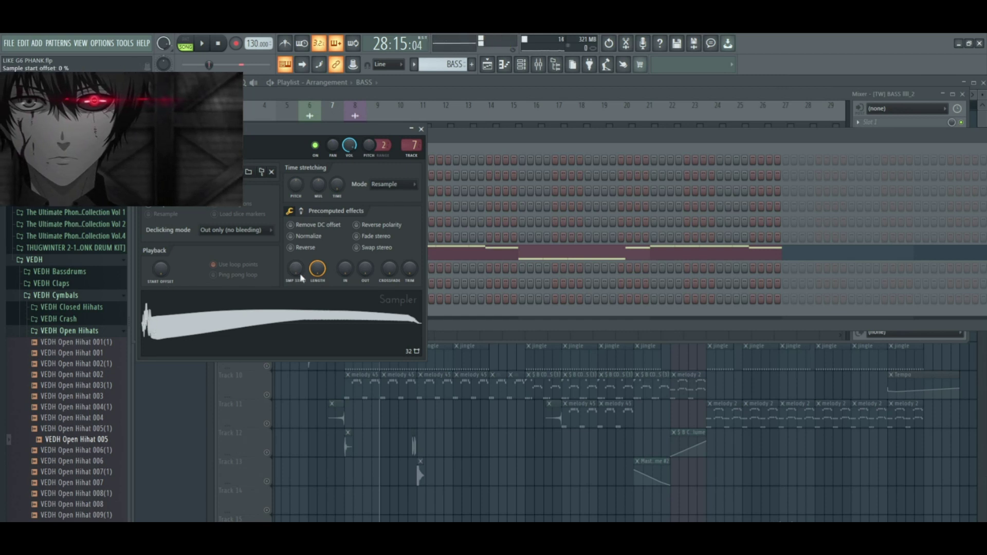
click(269, 317)
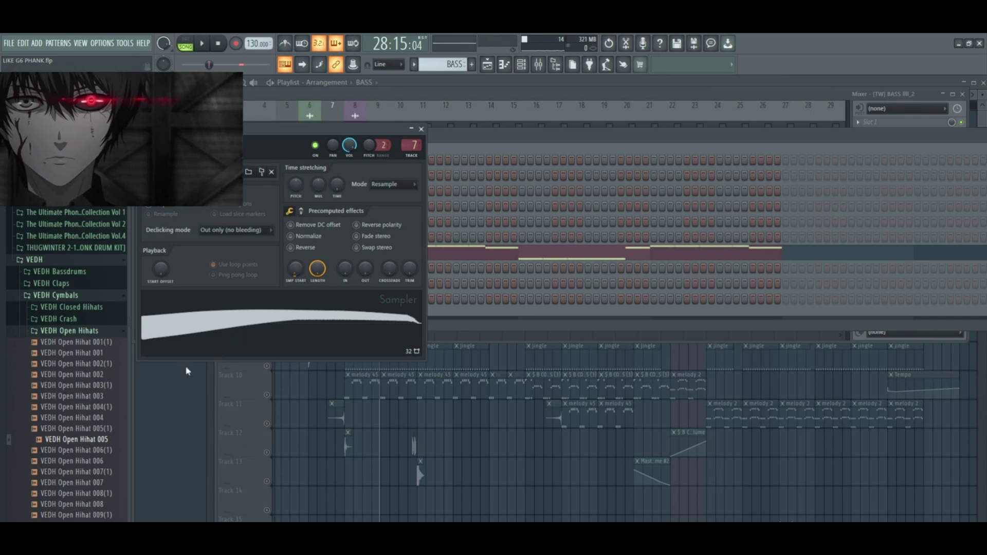
click(421, 129)
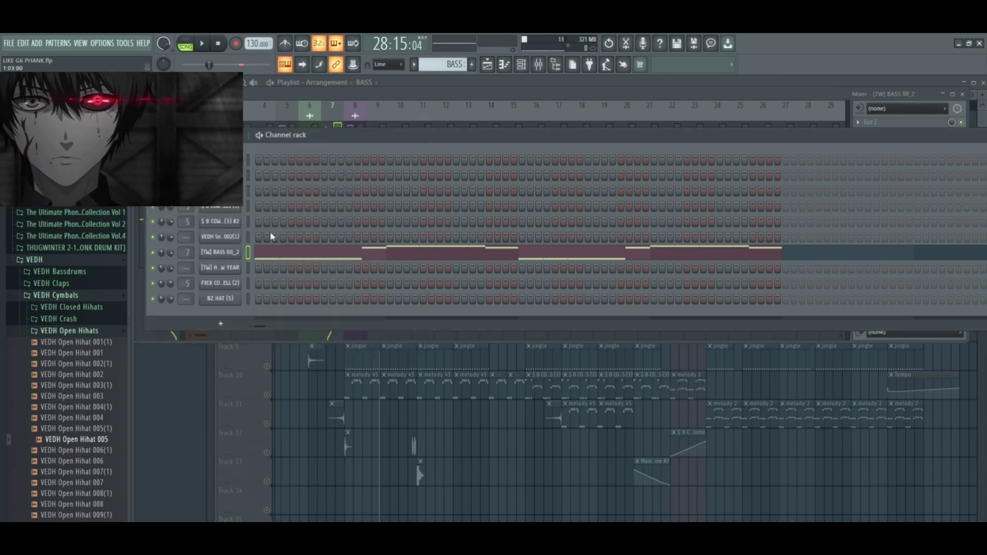
click(224, 250)
click(422, 129)
- Play the BASS pattern in the [TW] BASS IIII_2 piano roll, examine its notes, and return to the playlist
right_click(244, 259)
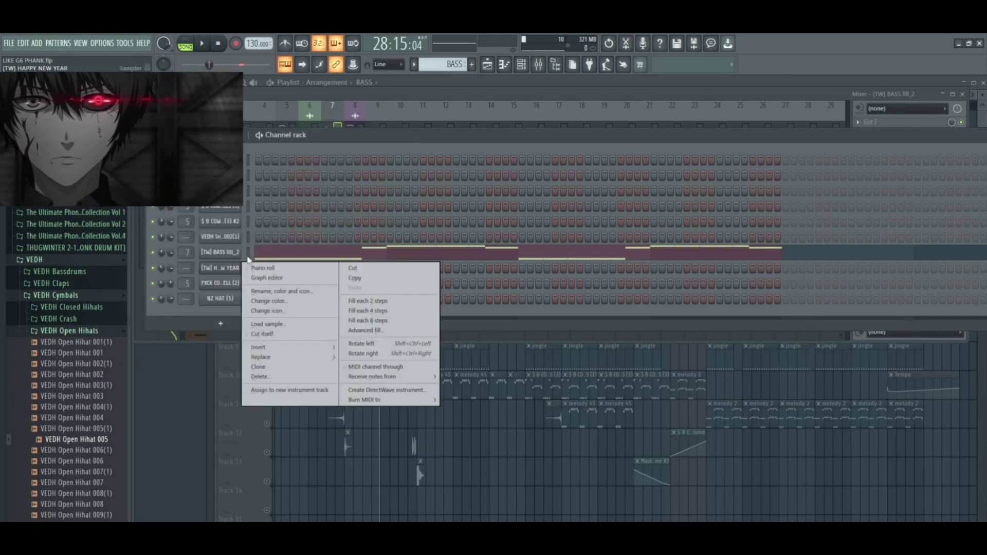
click(253, 266)
click(243, 259)
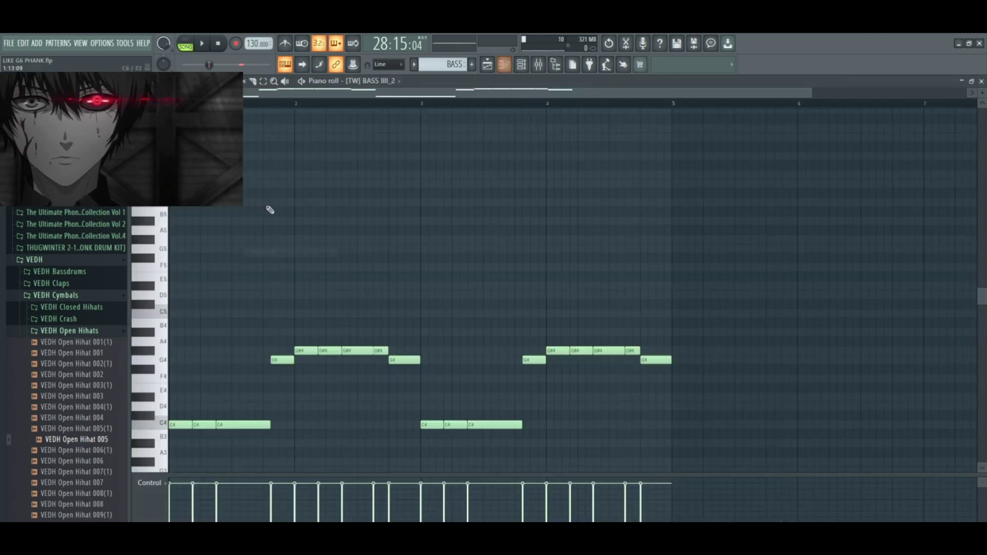
click(186, 45)
key(space)
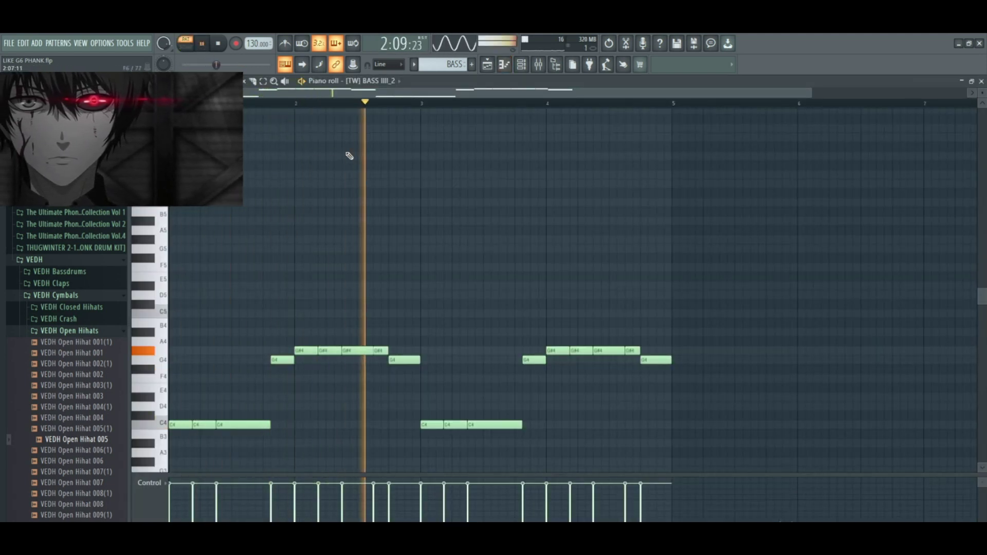
scroll(396, 161, down, 3)
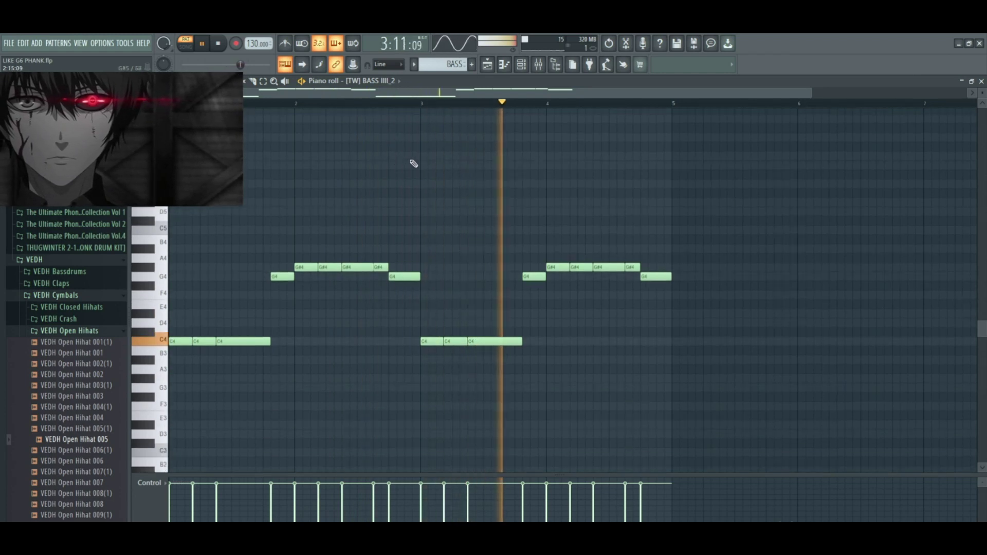
key(F5)
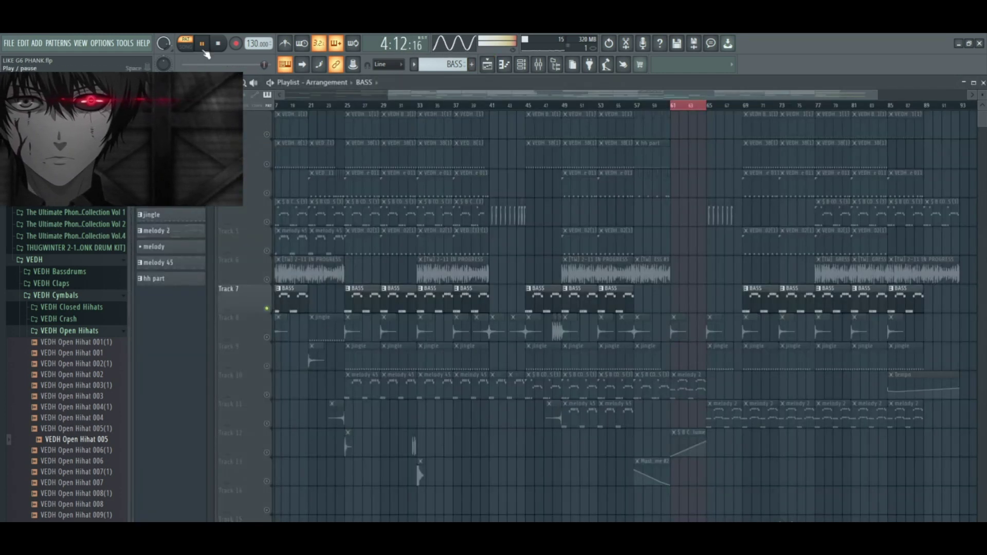
key(space)
- Solo Track 8 instead of the bass track and audition its crash clips in song mode from bars 25, 29 and 33
click(267, 309)
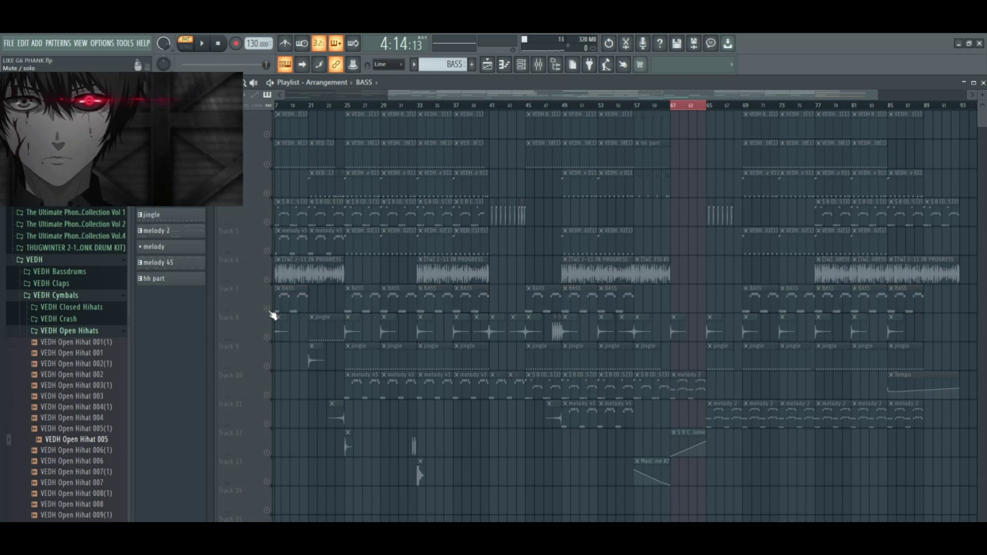
click(266, 340)
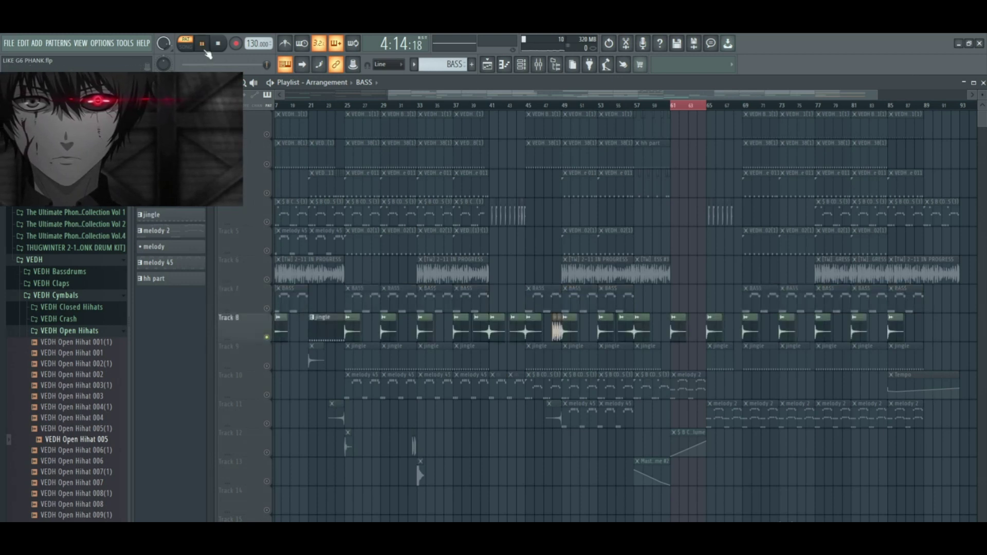
click(186, 47)
click(349, 105)
click(383, 107)
click(419, 108)
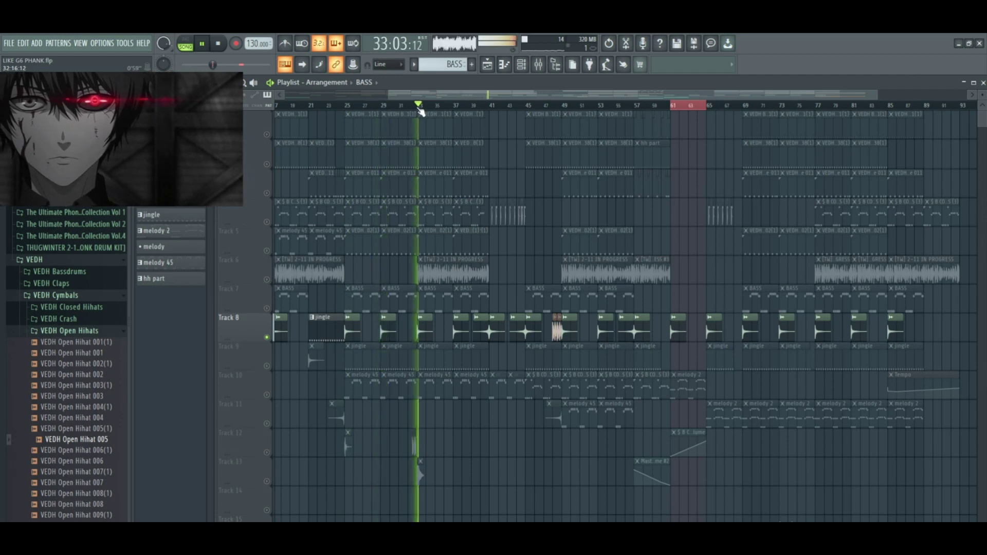
key(space)
click(344, 107)
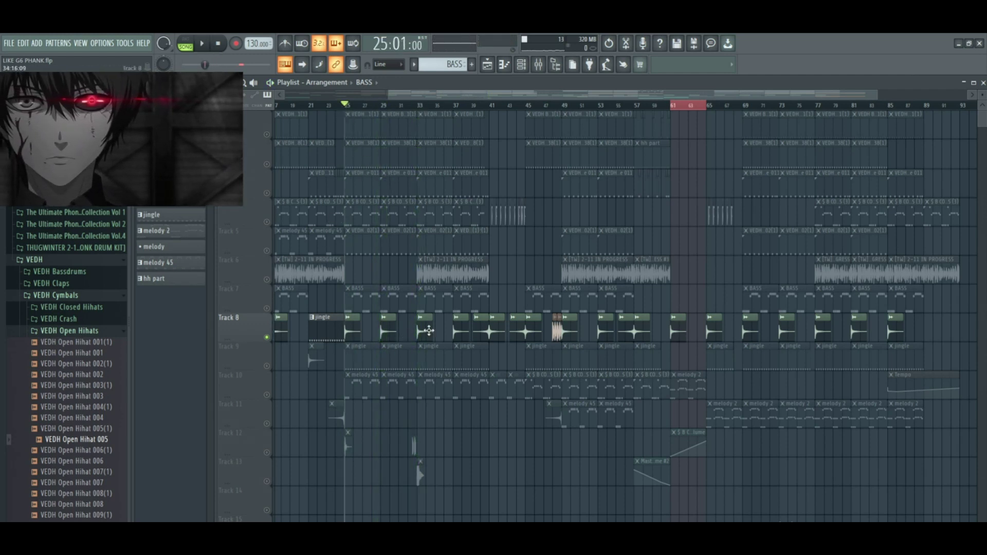
- Inspect the reversed [TW] CRASH II #2 clip's channel settings and make the Track 8 clip at bar 39 unique
click(472, 106)
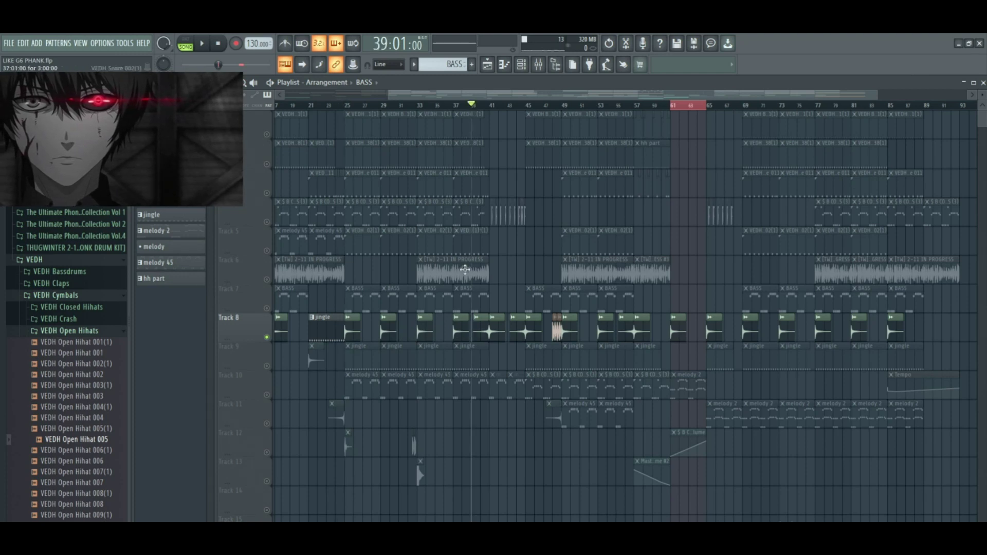
double_click(482, 331)
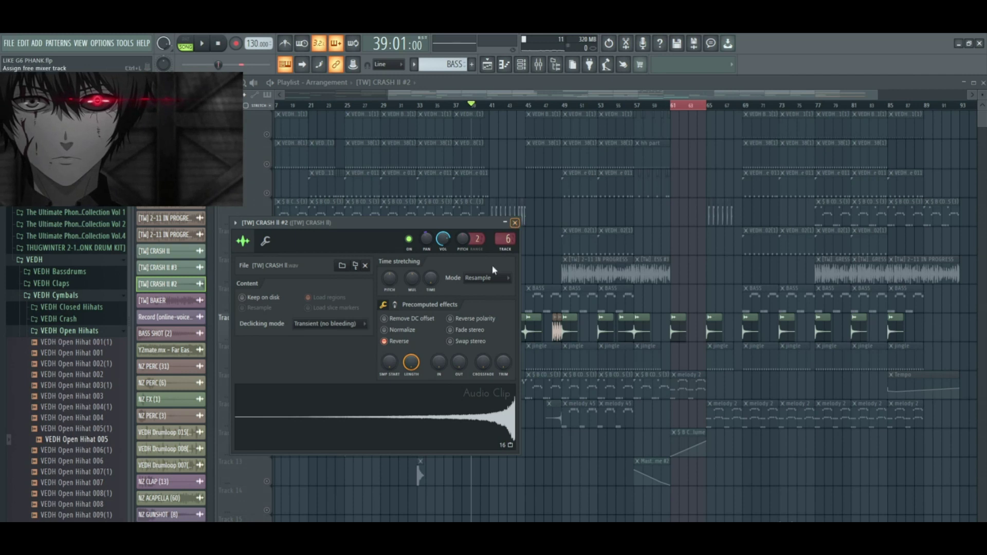
click(515, 222)
click(477, 319)
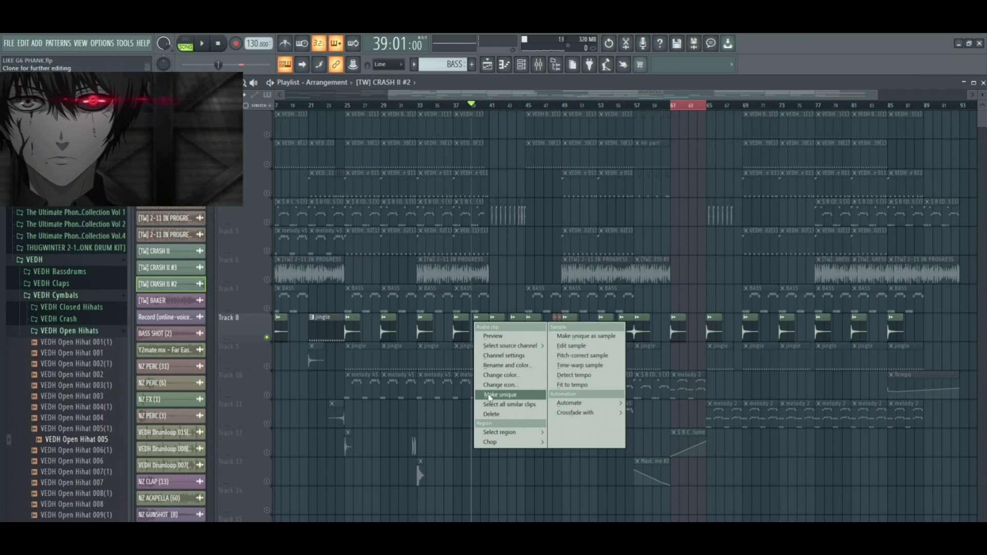
click(477, 319)
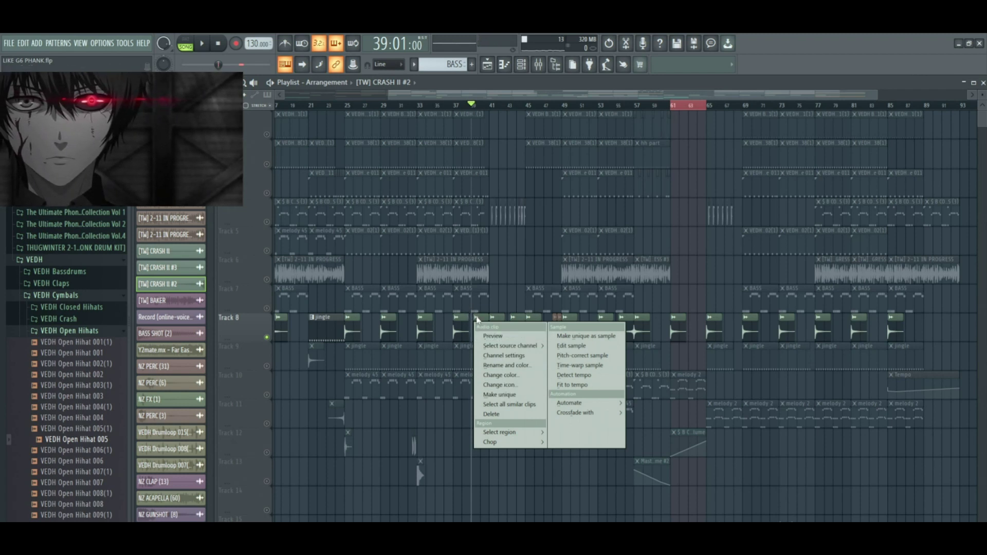
click(499, 395)
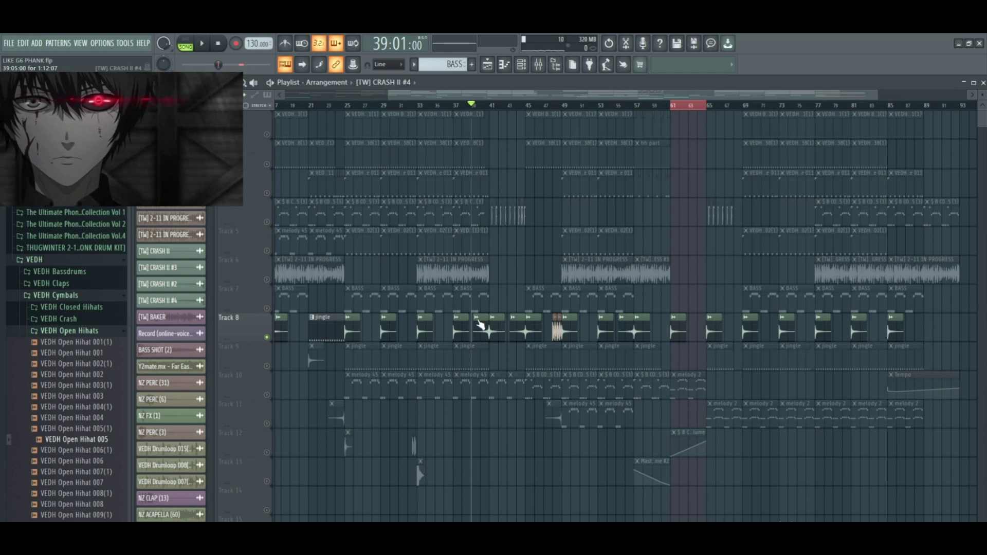
- Place a [TW] CRASH II clip at bar 33 on Track 14 and make it unique
scroll(423, 380, down, 3)
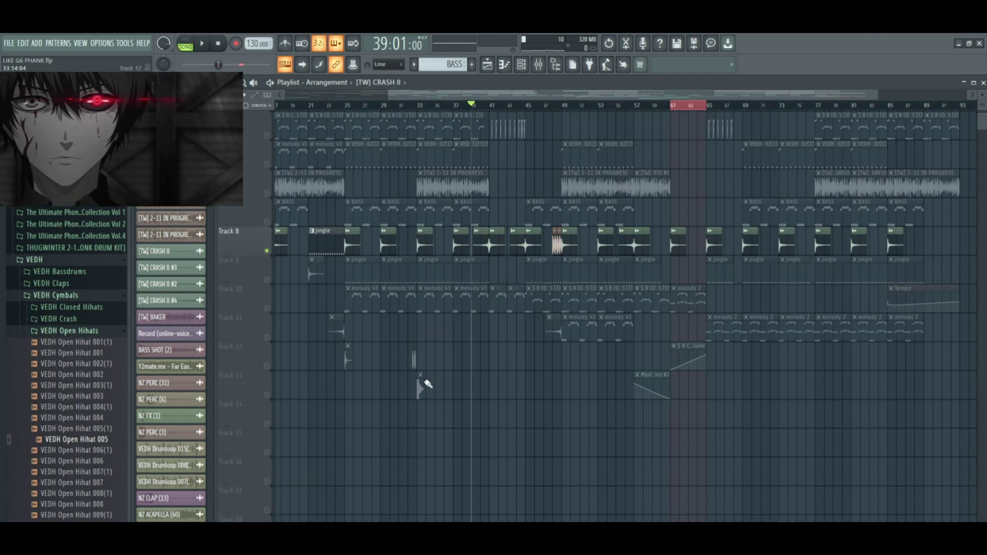
drag(418, 419, 422, 408)
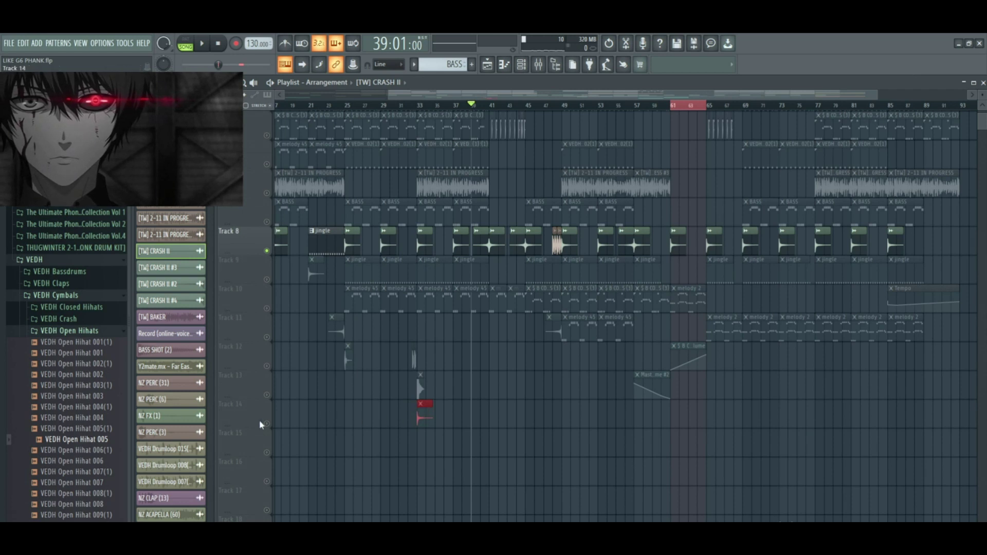
click(421, 404)
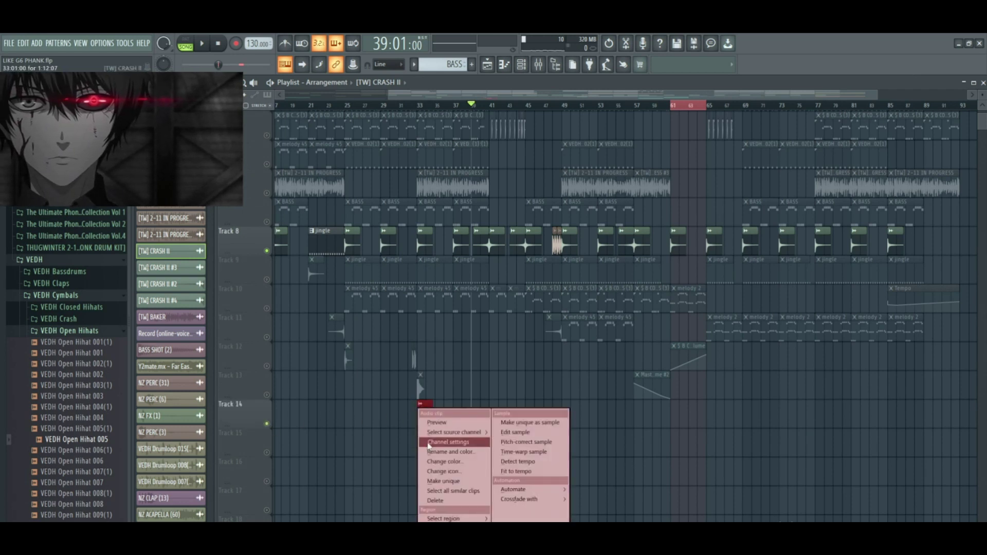
click(427, 480)
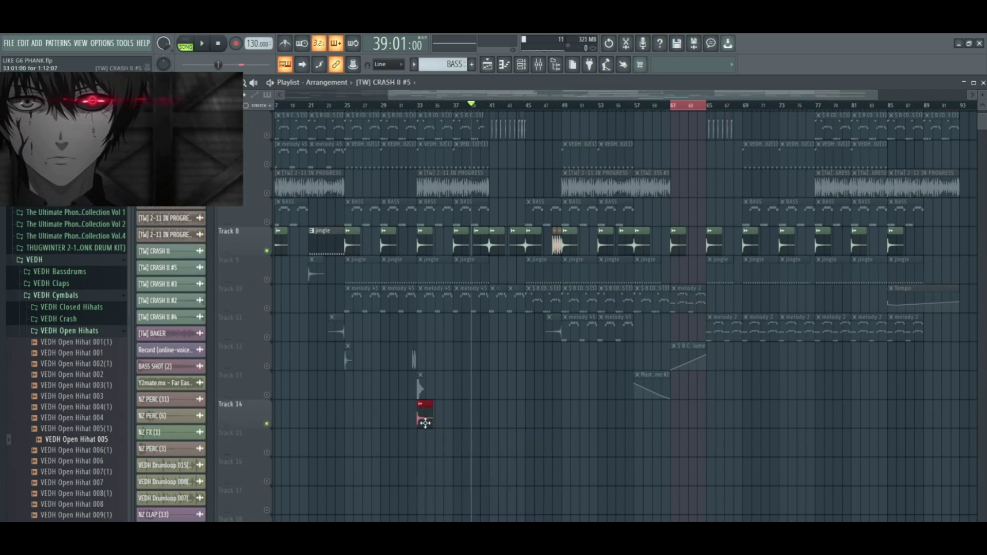
- Reverse the sample of the unique crash clip on Track 14, close its settings and delete the clip from the playlist
double_click(423, 406)
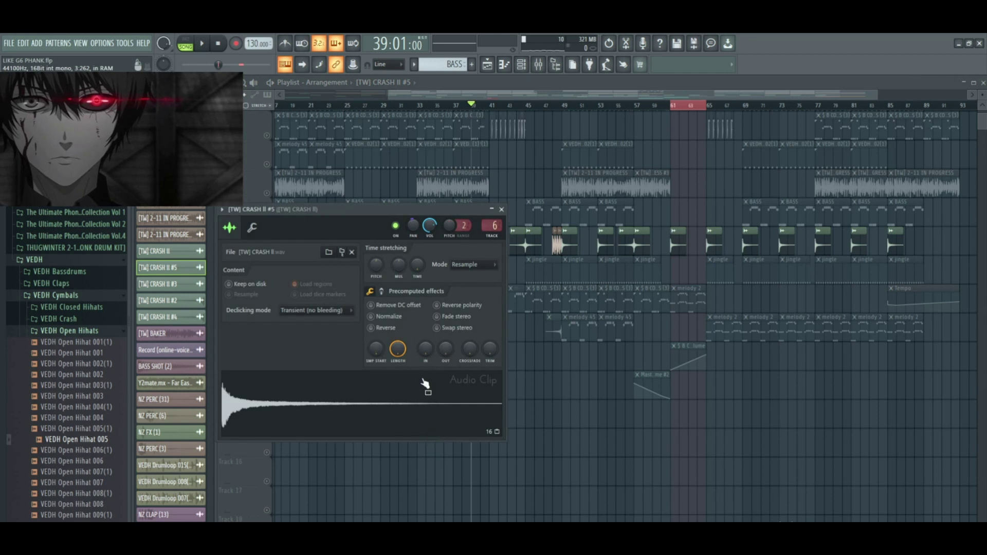
click(383, 330)
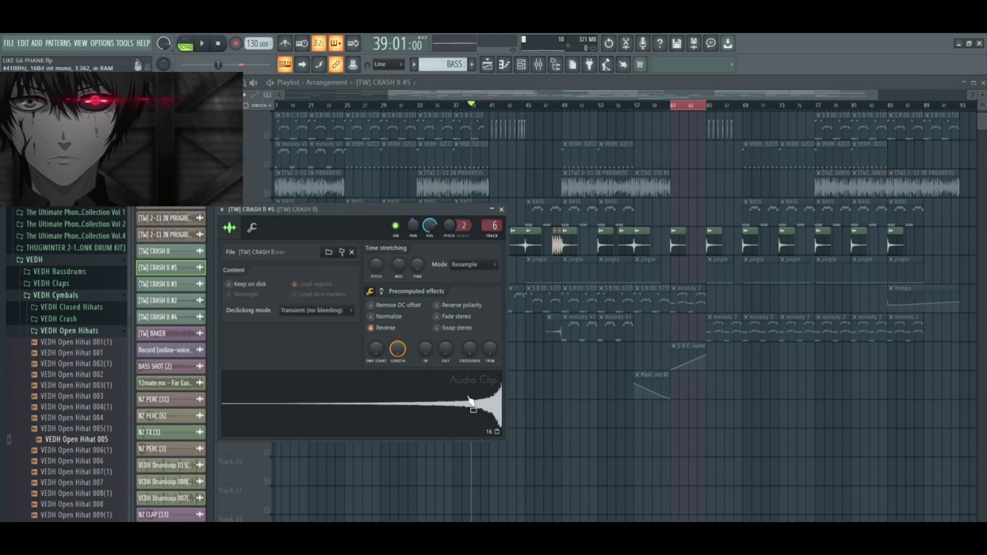
click(502, 210)
drag(231, 63, 239, 64)
right_click(428, 414)
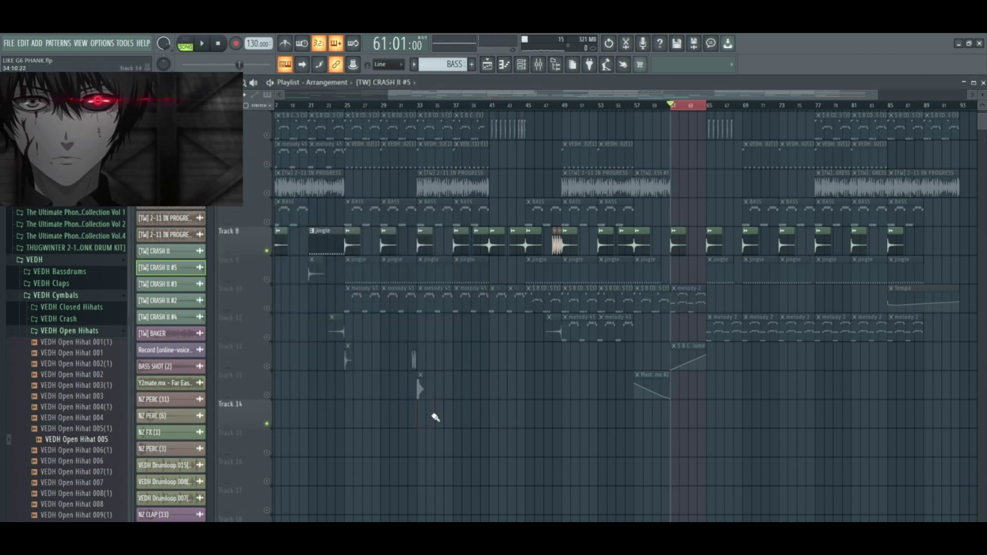
- Play Track 8 from bar 39 to hear the reversed crash leading into the crash at bar 41
click(472, 105)
click(489, 107)
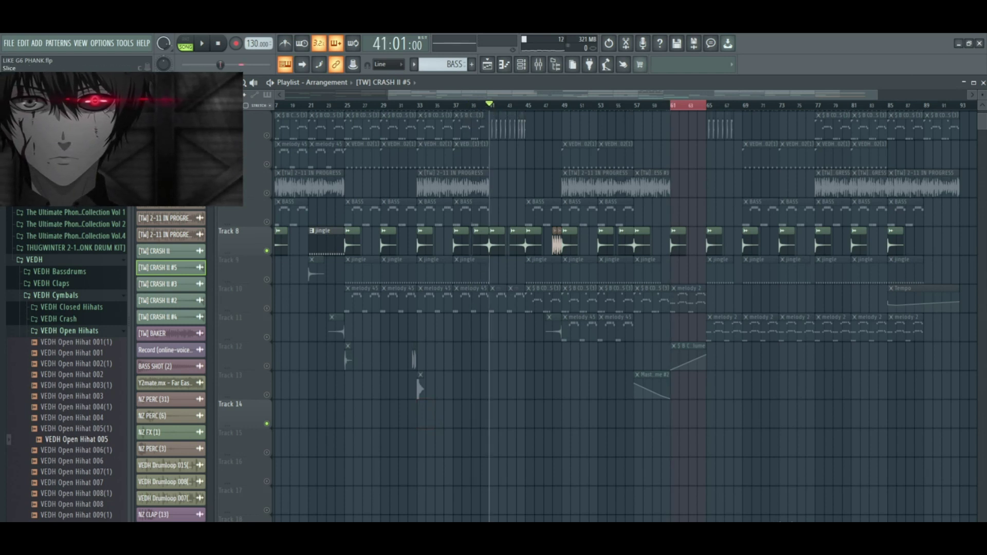
click(471, 105)
click(205, 45)
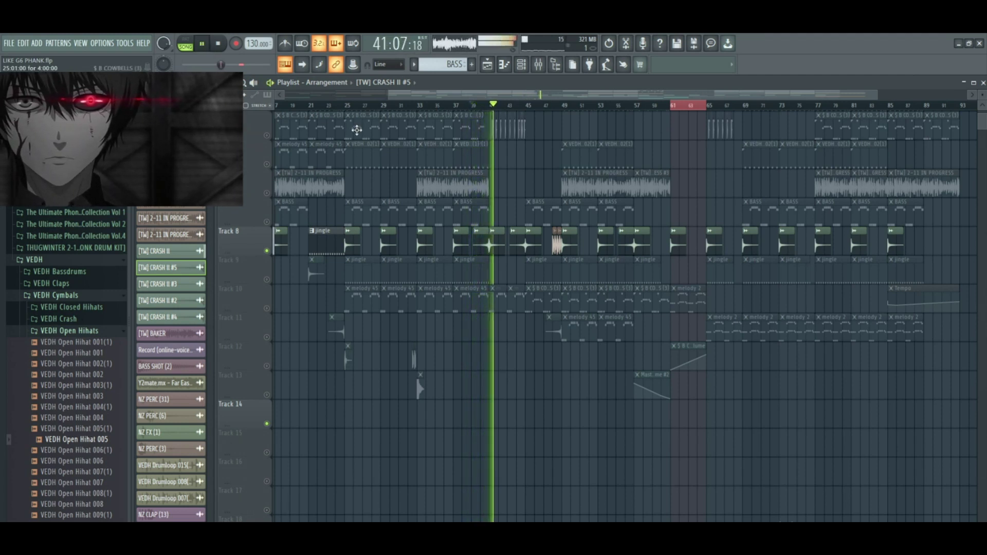
click(204, 46)
- Enable Track 4 alongside Track 8 and play from bar 41 to hear the claps with the crash
drag(503, 107, 490, 106)
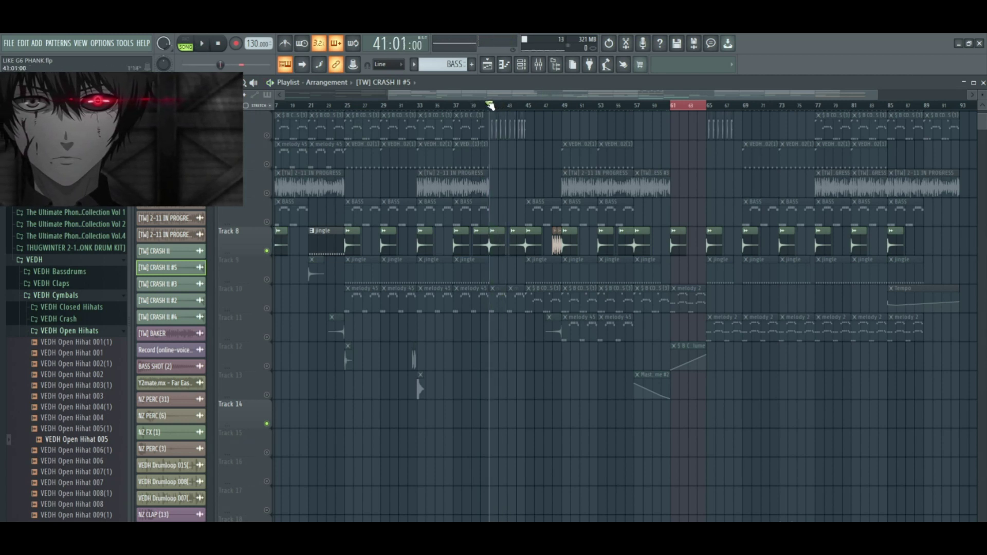
click(267, 137)
click(211, 45)
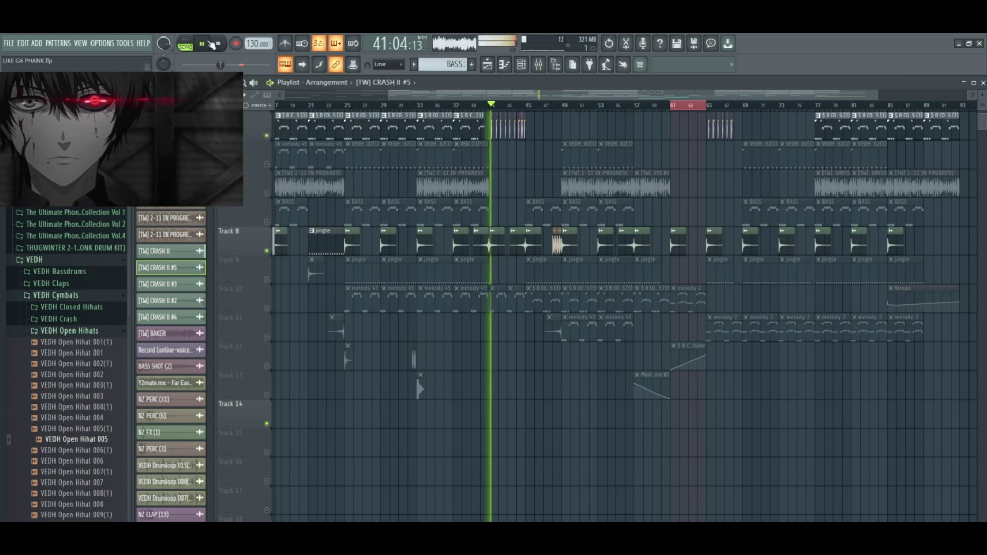
click(213, 46)
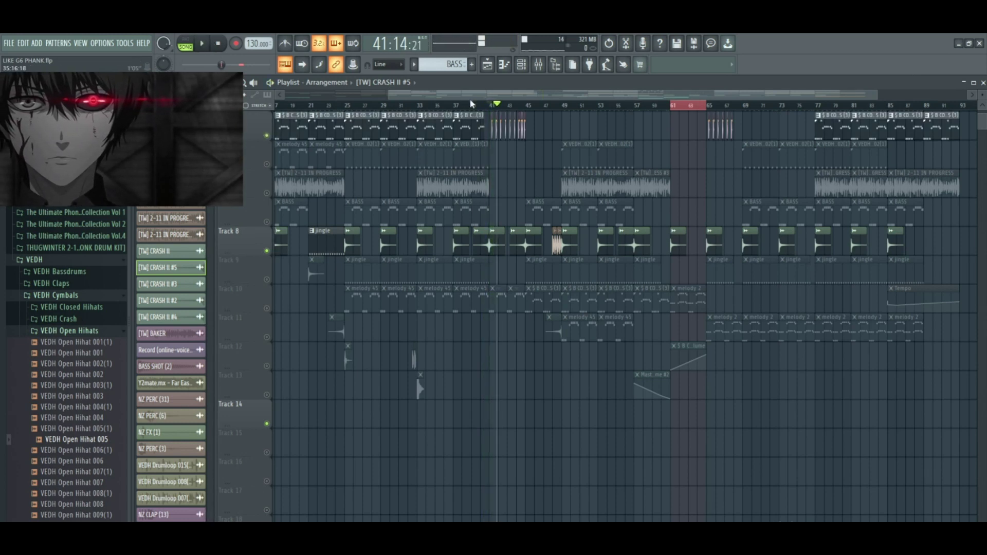
- Inspect the NZ CLAP (13) clip's channel settings, close them, and continue playing the clap section
double_click(491, 128)
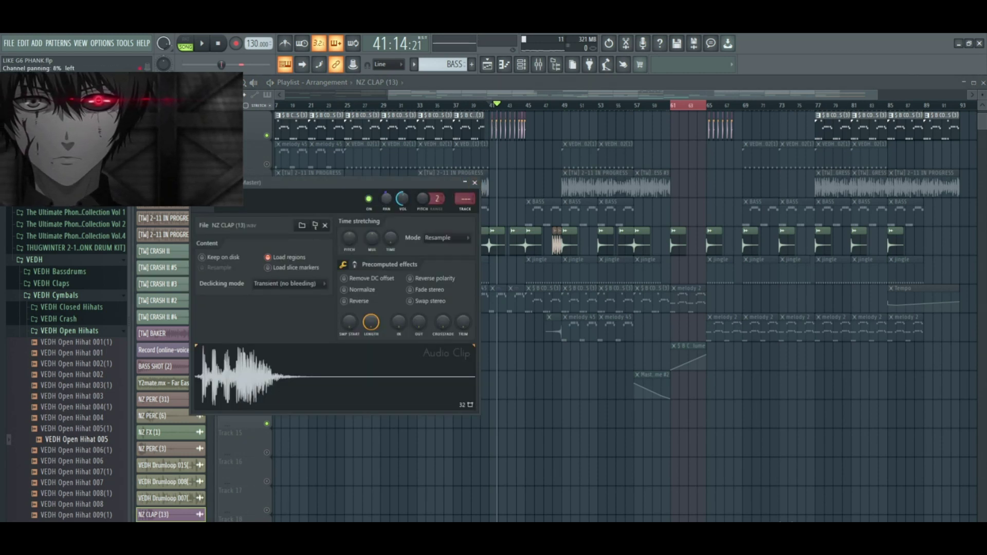
click(474, 183)
click(204, 43)
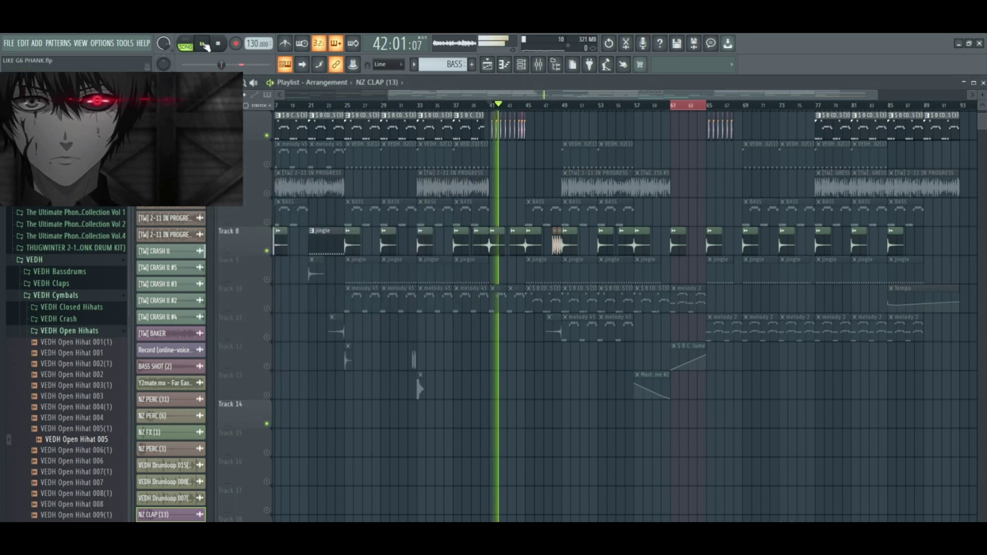
click(205, 45)
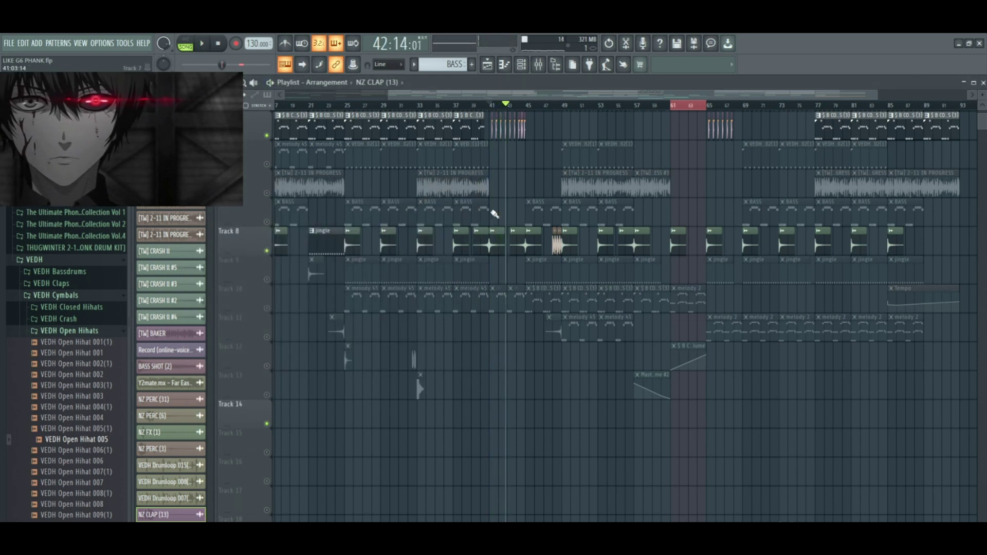
- Solo Track 12 and play from bar 32 to hear its short effect clips
right_click(266, 366)
click(416, 106)
click(411, 106)
click(203, 44)
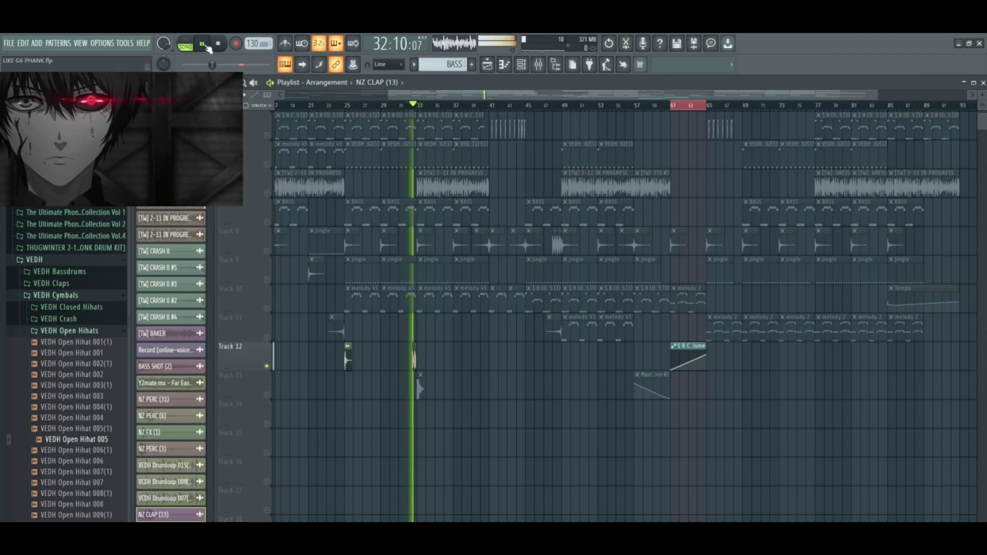
click(203, 44)
- Solo Track 6 and play from bar 9 to hear the [TW] 2-11 IN PROGRESS clips
click(518, 107)
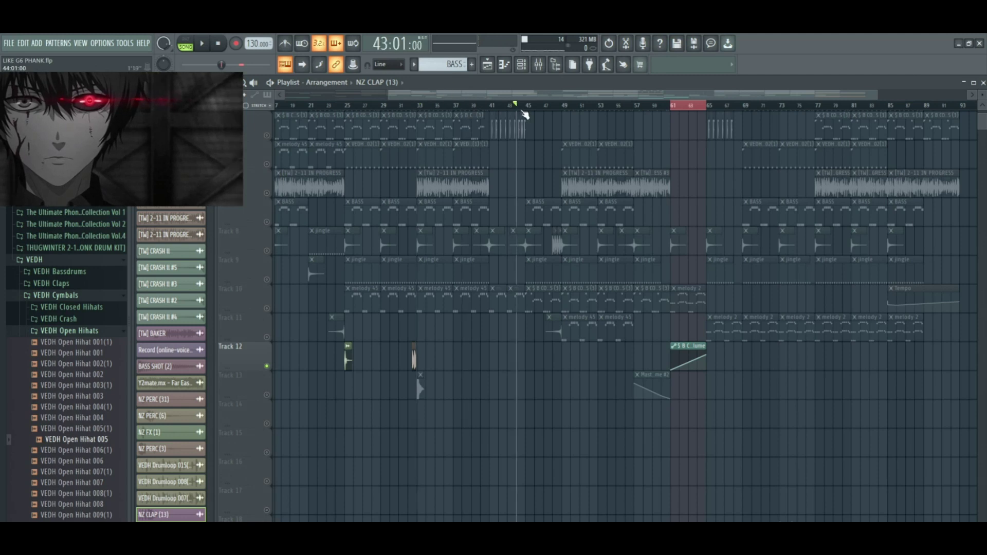
drag(498, 107, 206, 106)
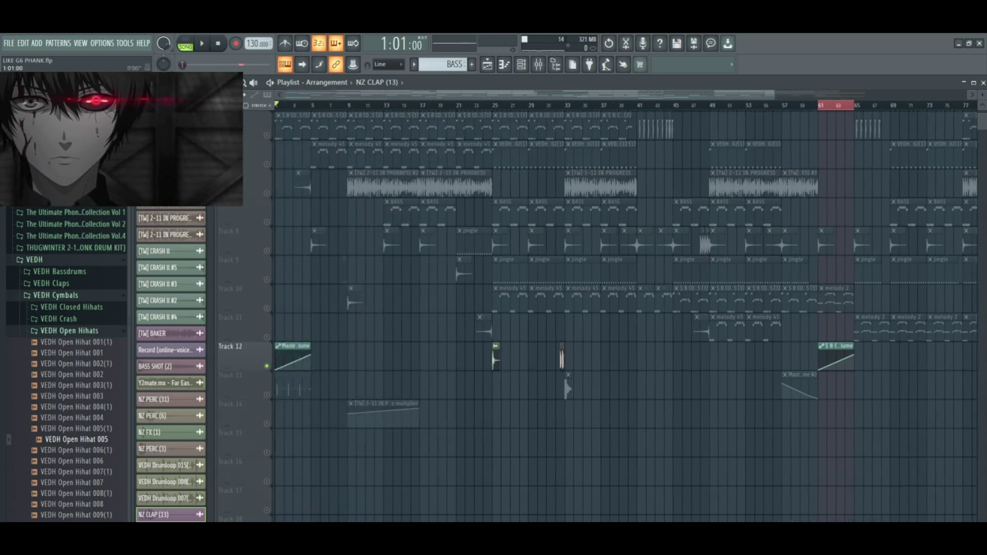
click(267, 193)
click(349, 107)
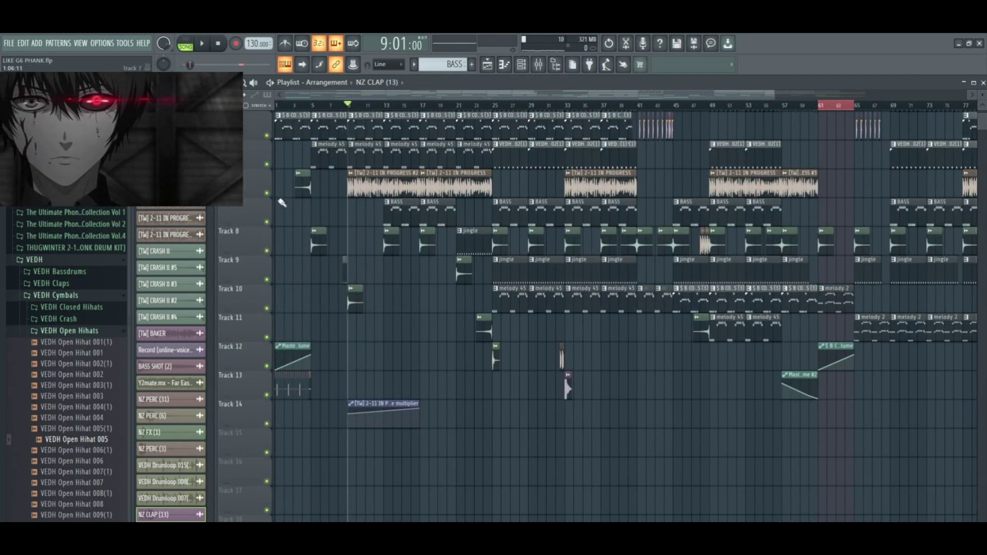
right_click(267, 193)
key(space)
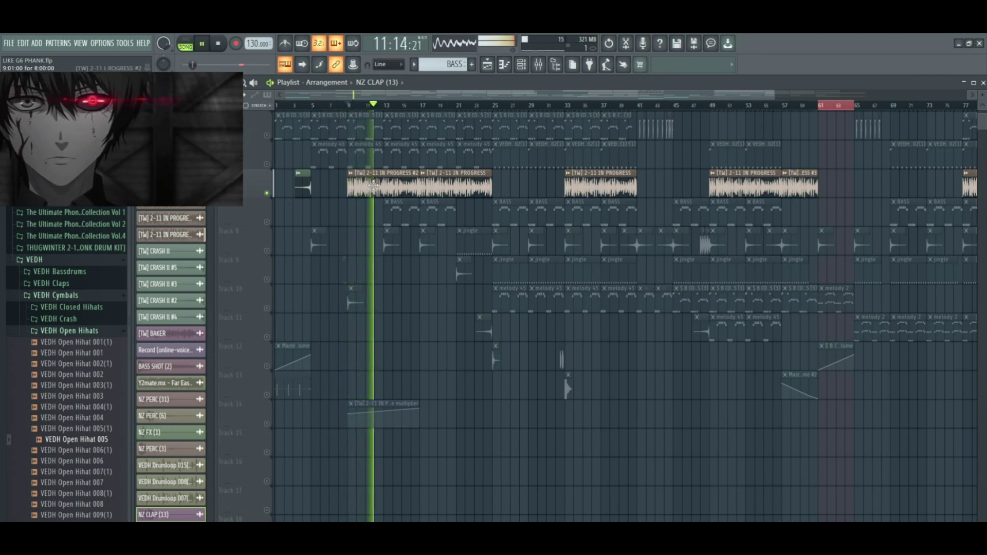
click(204, 46)
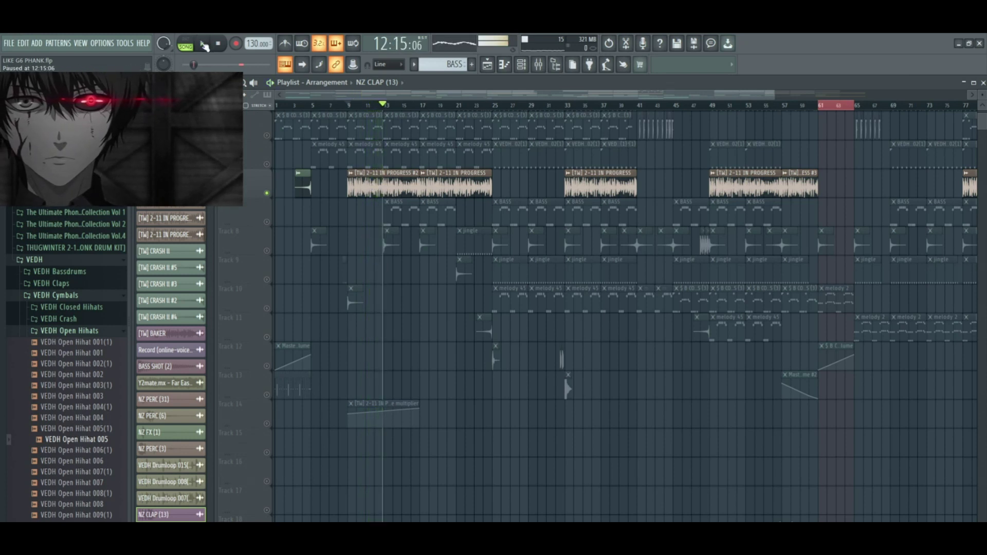
- Inspect the [TW] 2-11 IN PROGRESS #2 clip's settings and its mixer effects chain, and return to the playlist
double_click(363, 185)
click(488, 195)
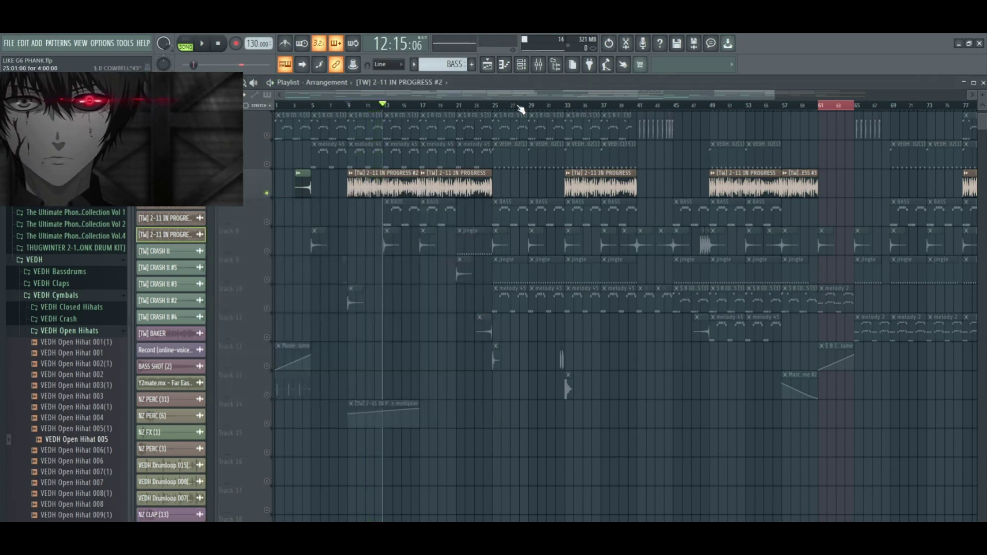
click(538, 64)
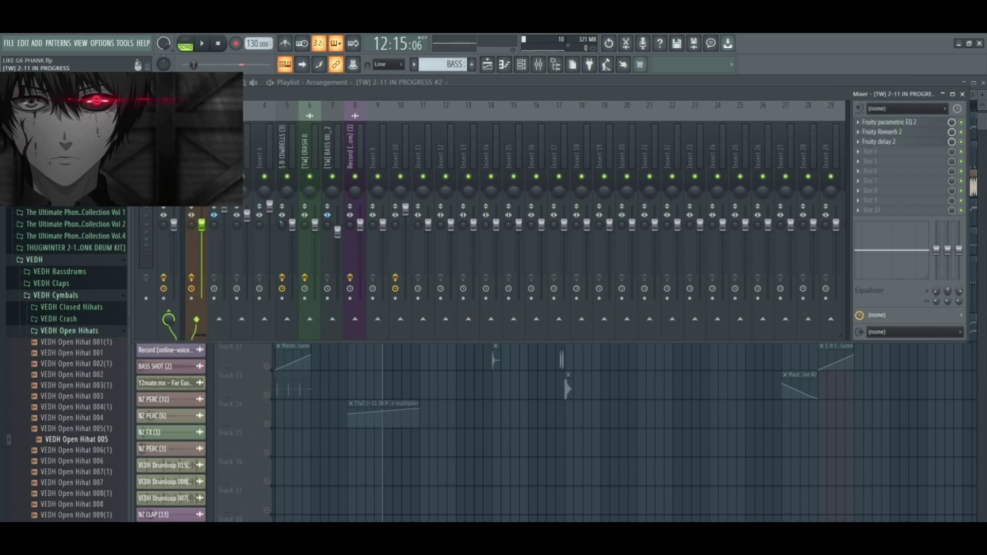
click(286, 149)
click(197, 257)
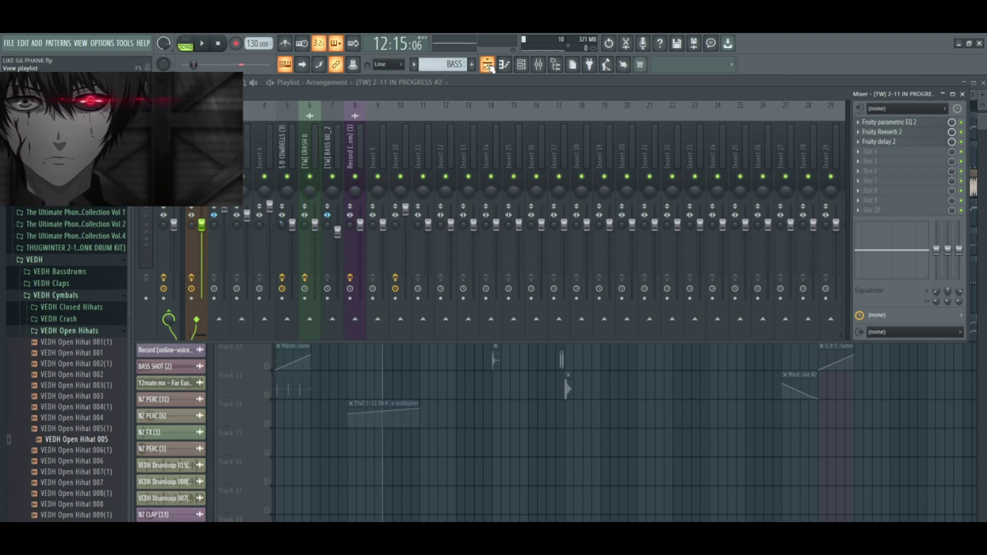
click(888, 153)
click(486, 66)
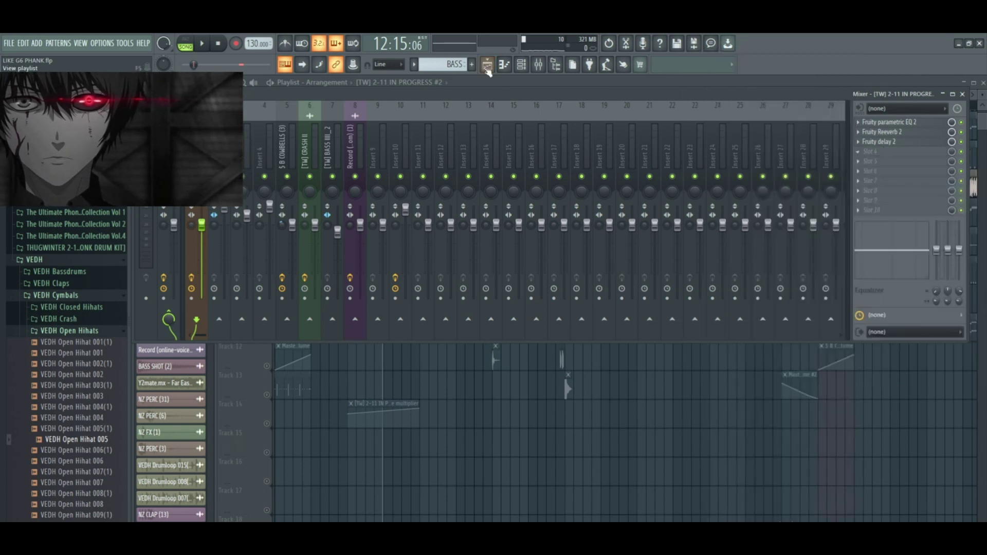
click(486, 66)
- Play soloed Track 6 from bar 17 to hear the second [TW] 2-11 IN PROGRESS clip
click(430, 106)
click(438, 105)
click(424, 105)
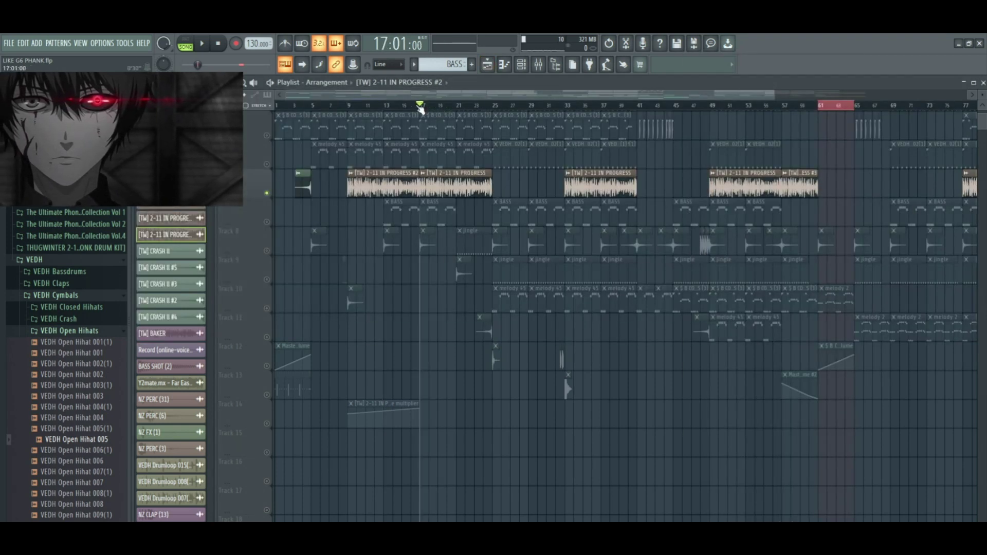
click(203, 44)
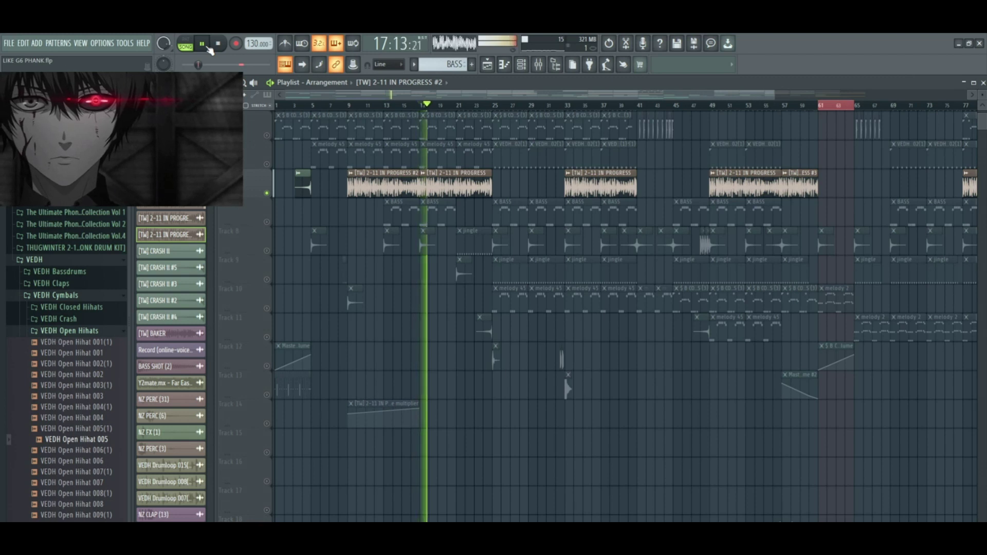
key(space)
- Locate the Tempo clip on Track 10, enable all tracks again, and play from bar 85 to hear the tempo automation
scroll(575, 105, right, 6)
scroll(668, 106, left, 6)
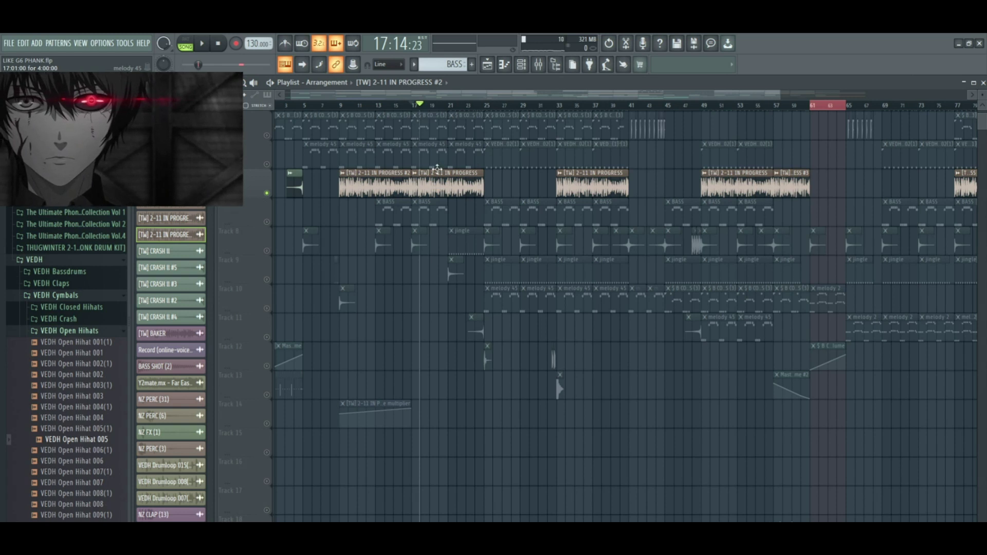
scroll(687, 108, right, 9)
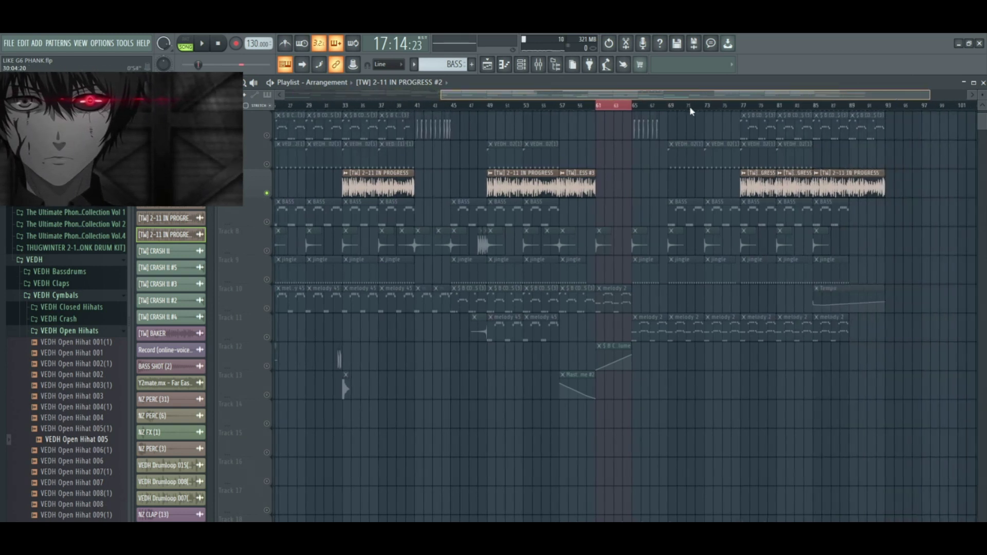
right_click(268, 308)
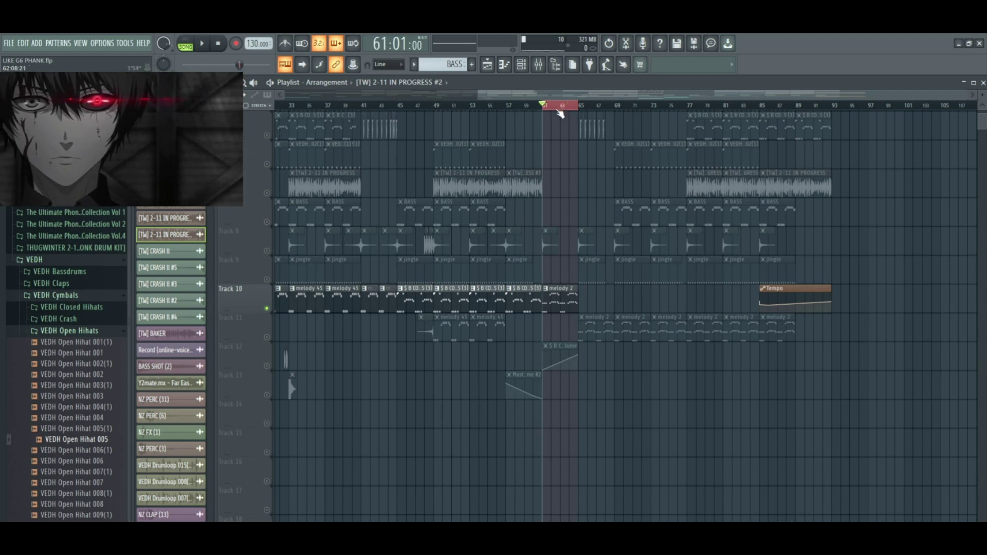
click(765, 107)
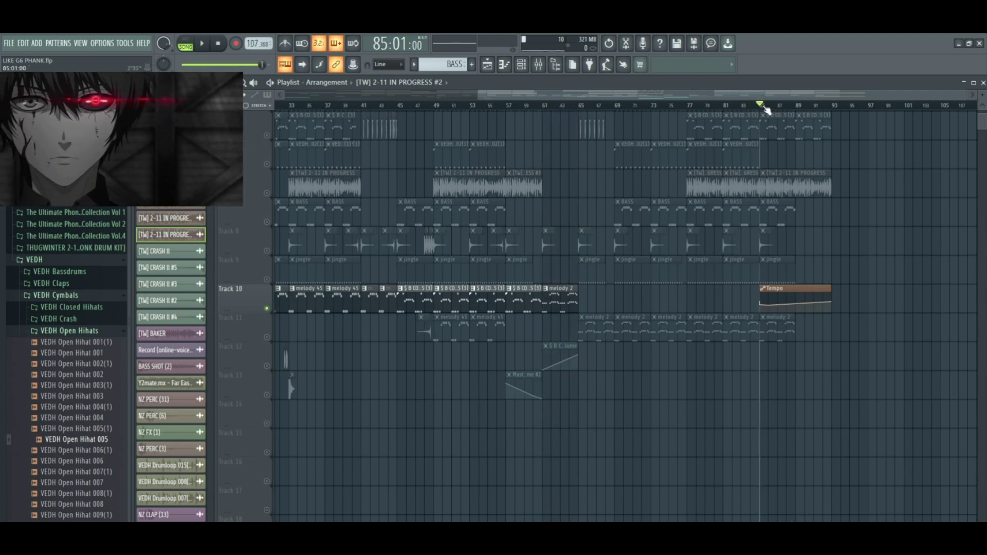
right_click(267, 309)
click(206, 44)
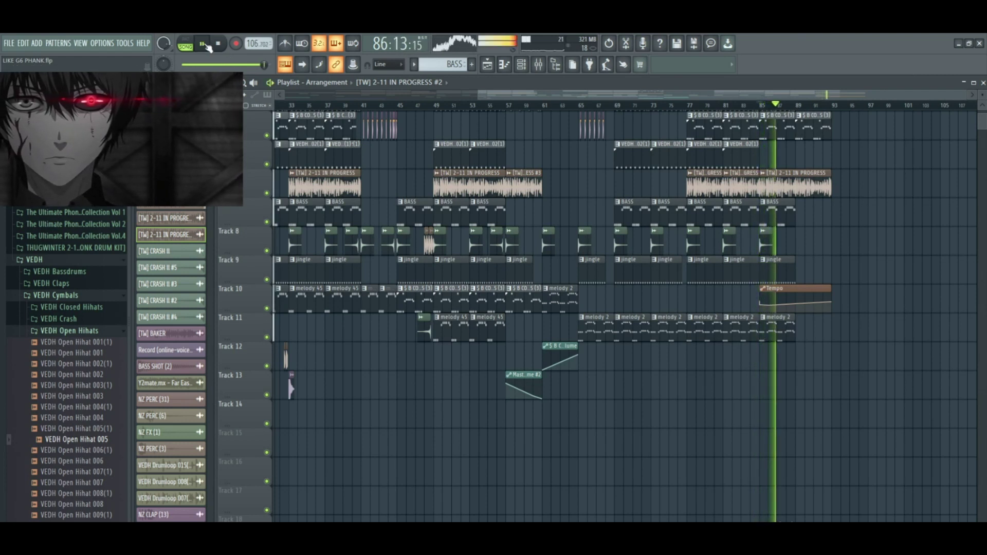
click(217, 45)
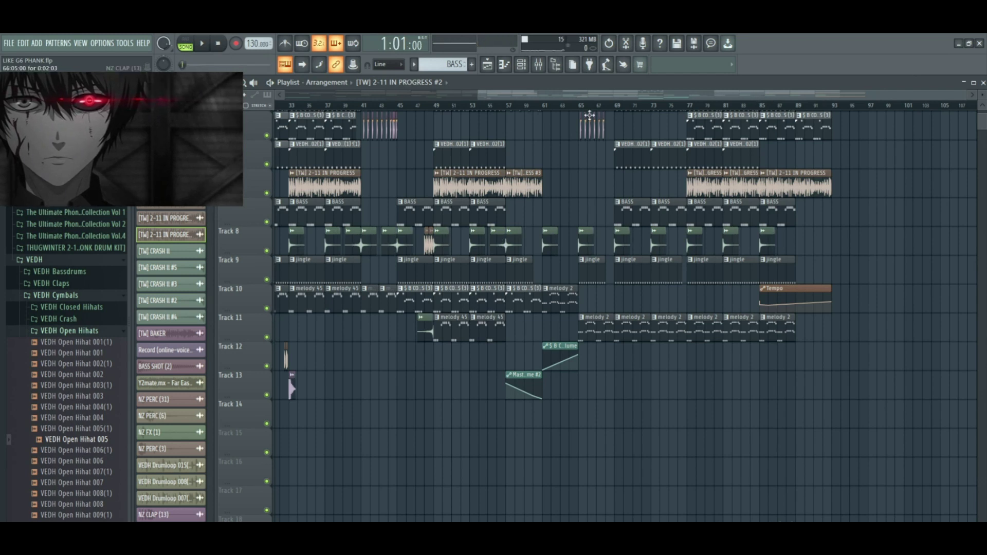
- Mark bars 85 to 93 around the Tempo clip, review the project tempo's automation options, and clear the selection
scroll(625, 114, left, 3)
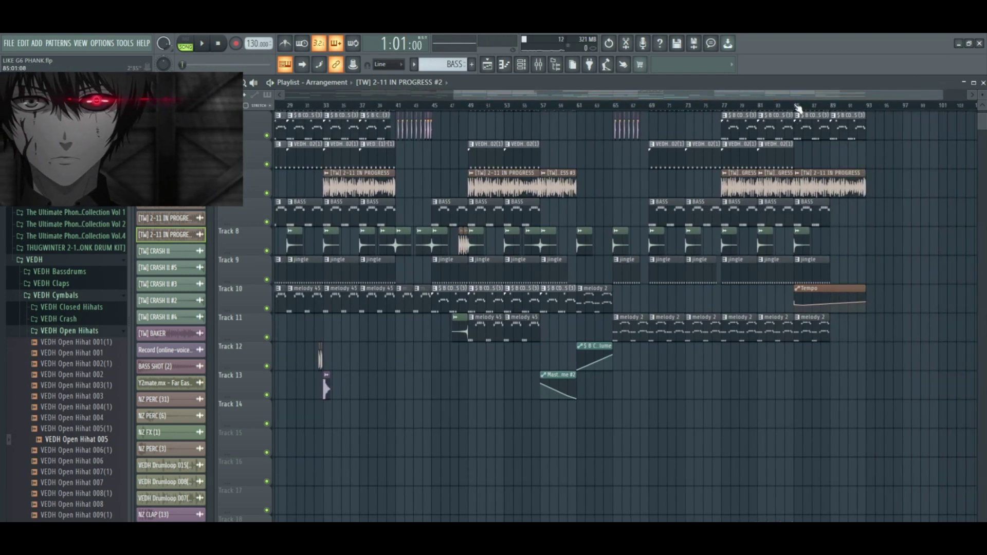
drag(798, 108, 867, 107)
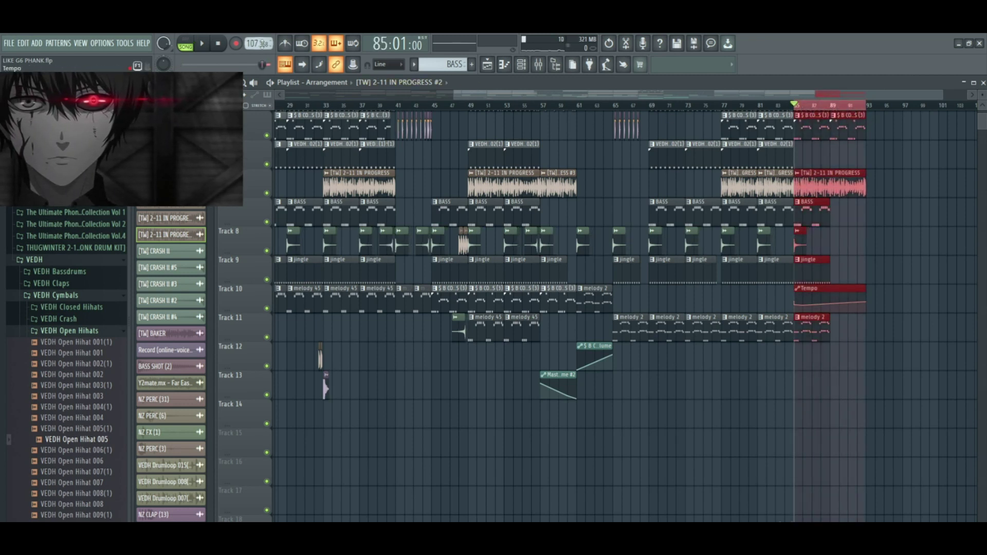
right_click(258, 44)
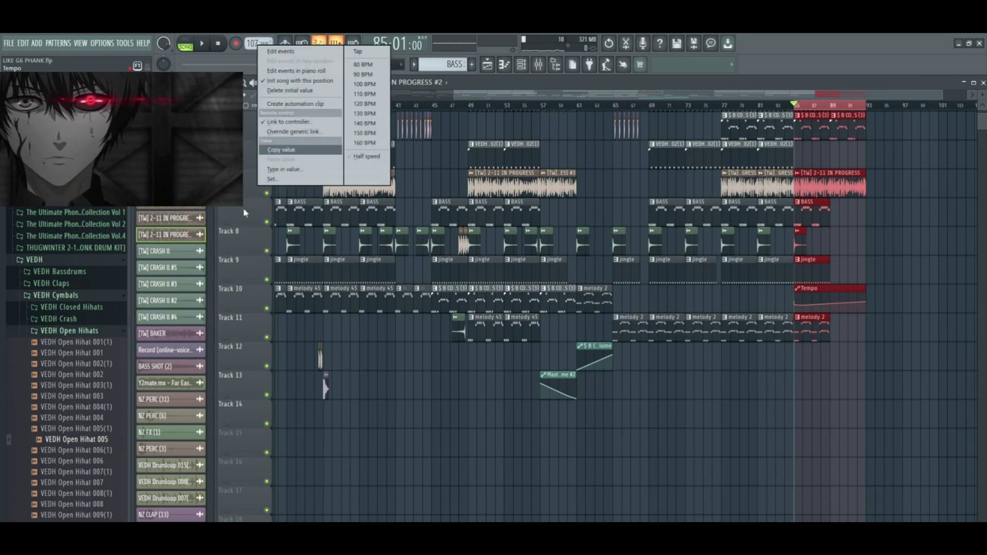
click(496, 88)
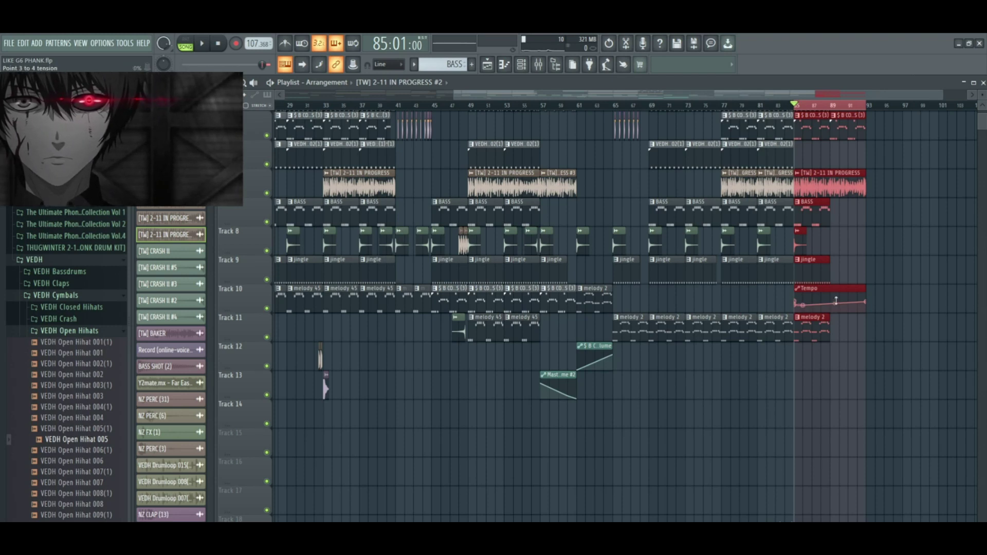
click(799, 112)
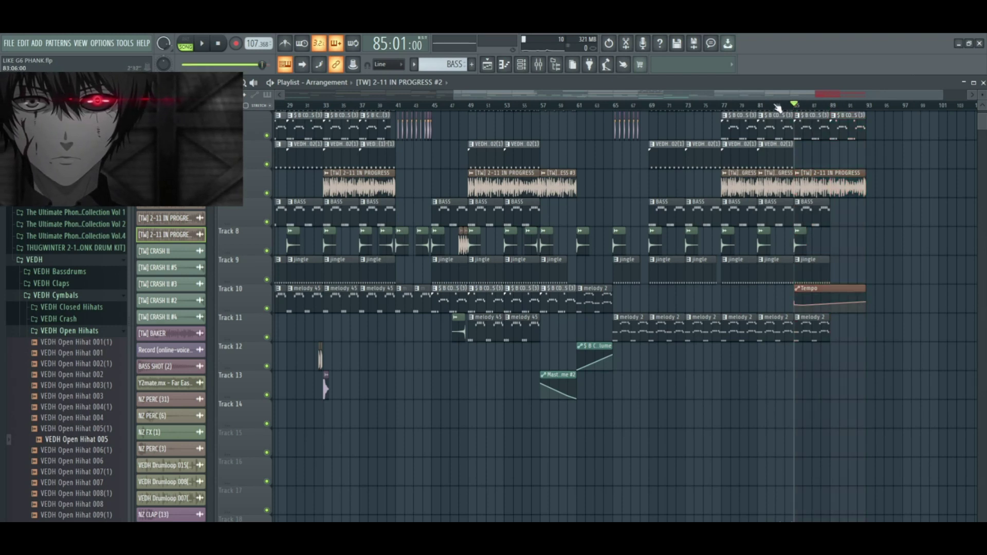
- Review the master fader's automation options behind the Master - Volume #2 clip, and return to the playlist
scroll(789, 105, down, 3)
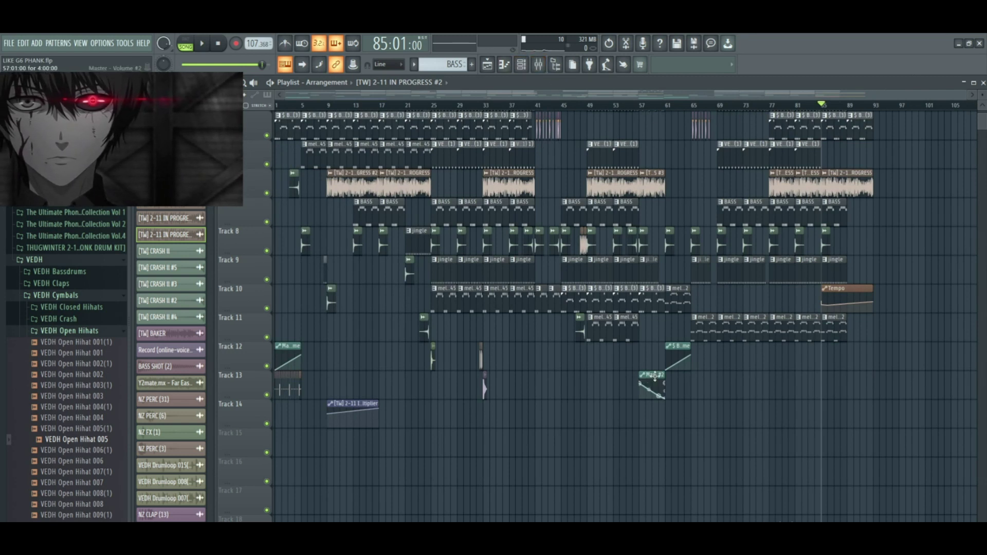
scroll(654, 378, up, 3)
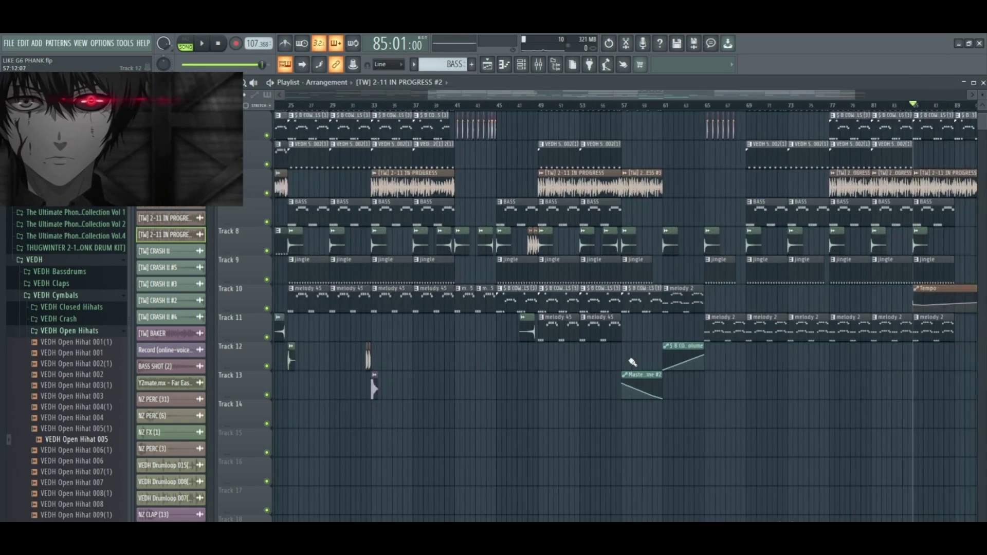
click(538, 64)
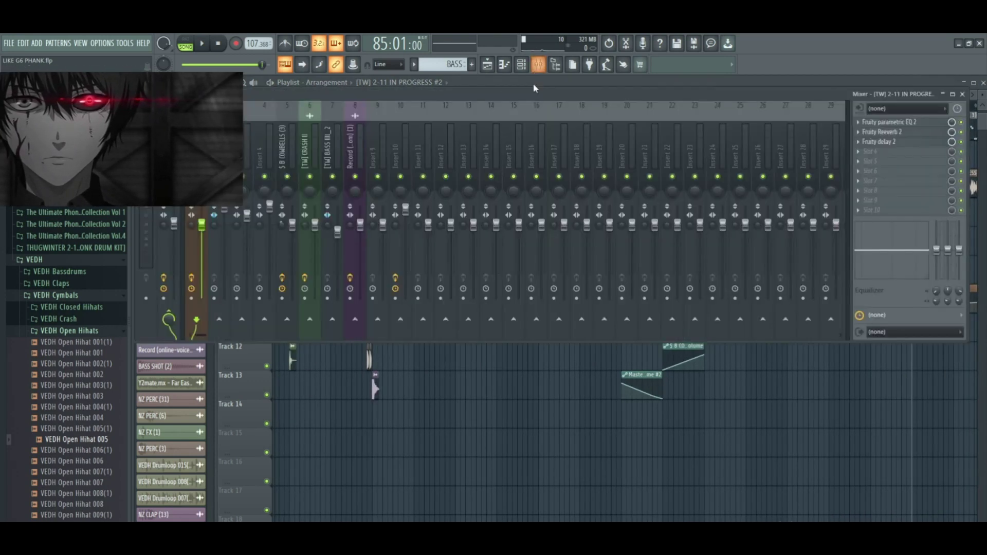
right_click(175, 228)
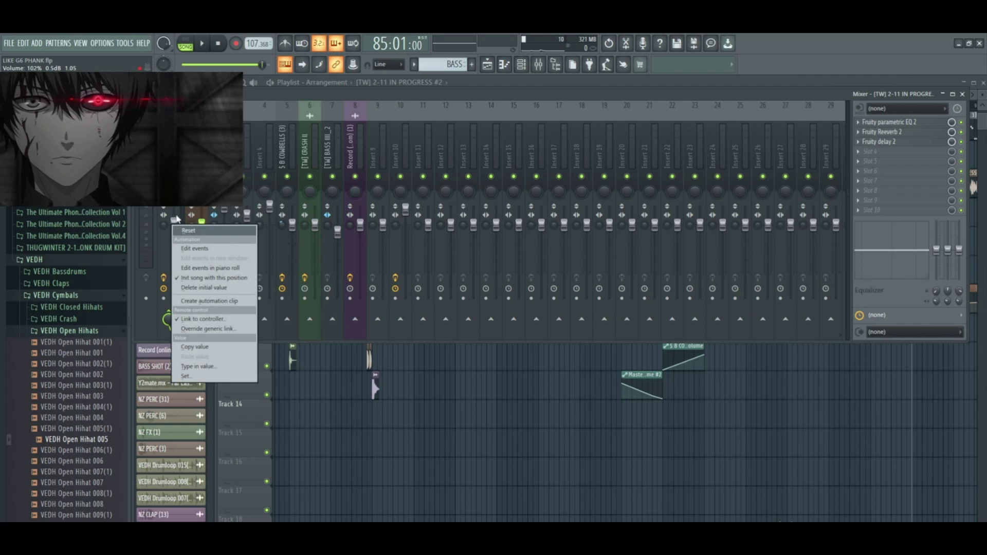
click(186, 208)
click(486, 64)
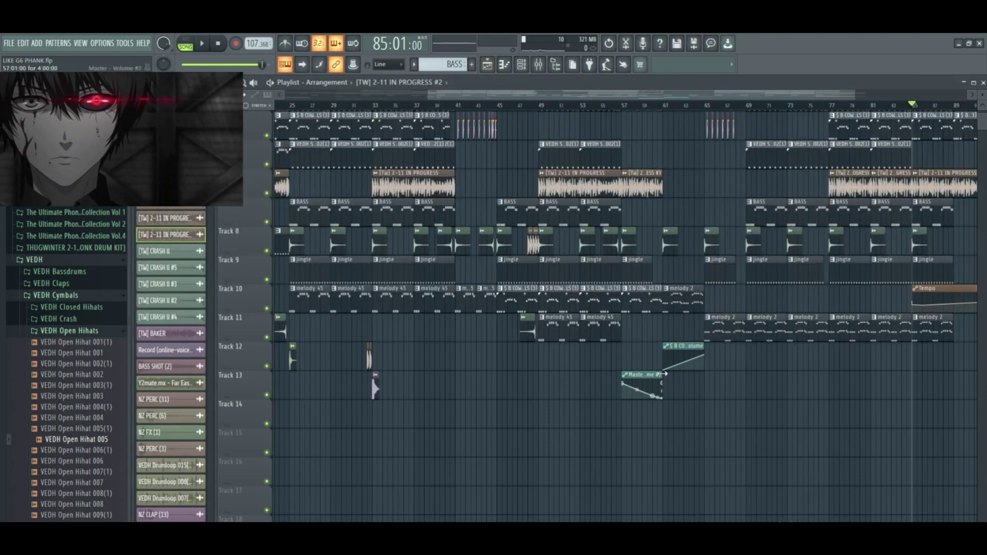
- Play from bar 57 past bar 61 to hear the master volume automation and the start of the cowbell volume clip
scroll(638, 391, up, 2)
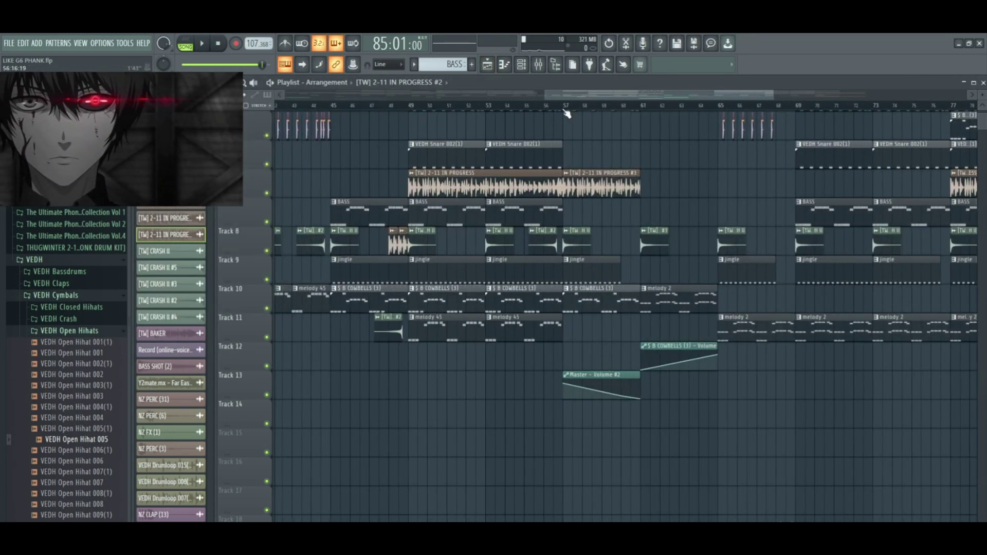
click(565, 112)
click(208, 44)
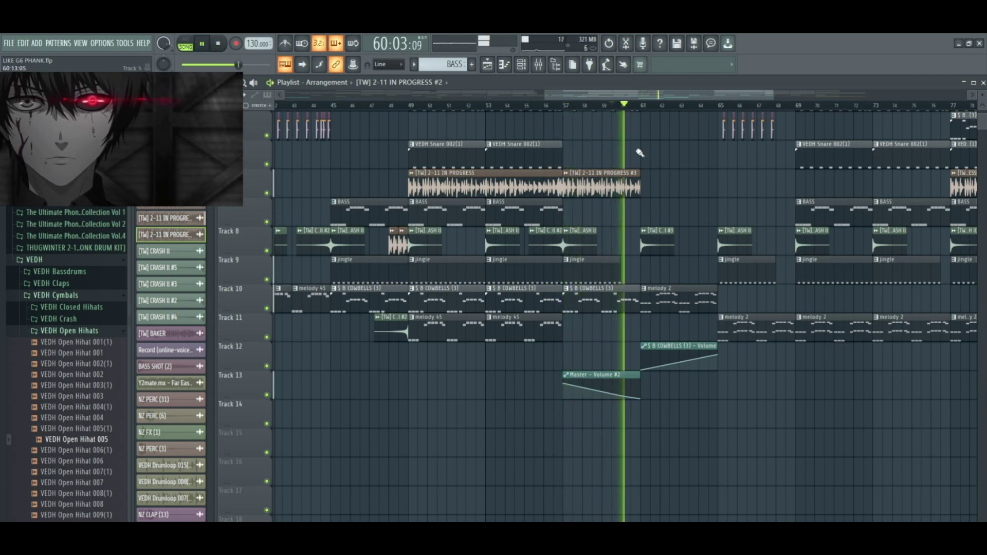
click(203, 45)
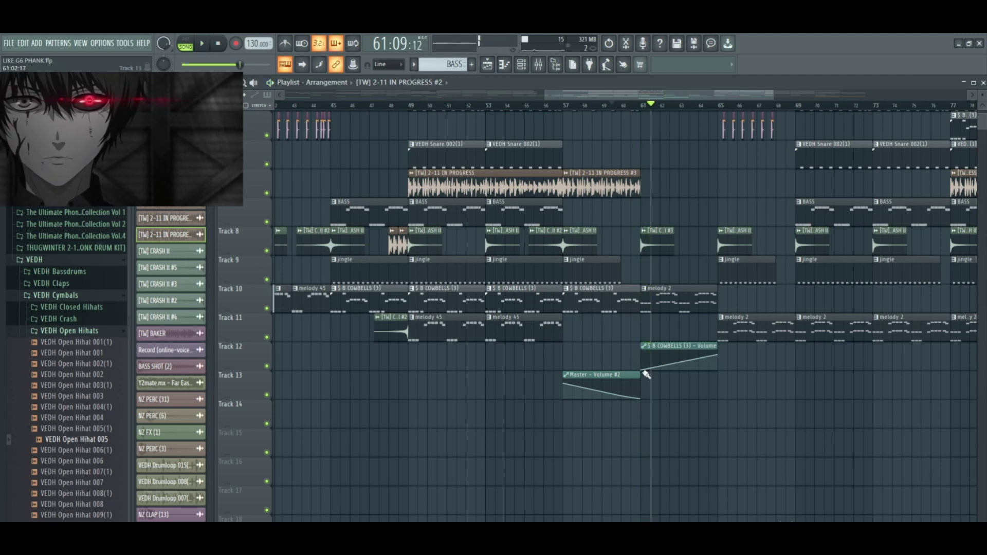
- Open the melody 2 pattern, inspect the FXCK COWBELL (2) channel's sample and volume options, and return to the playlist
double_click(664, 297)
key(F6)
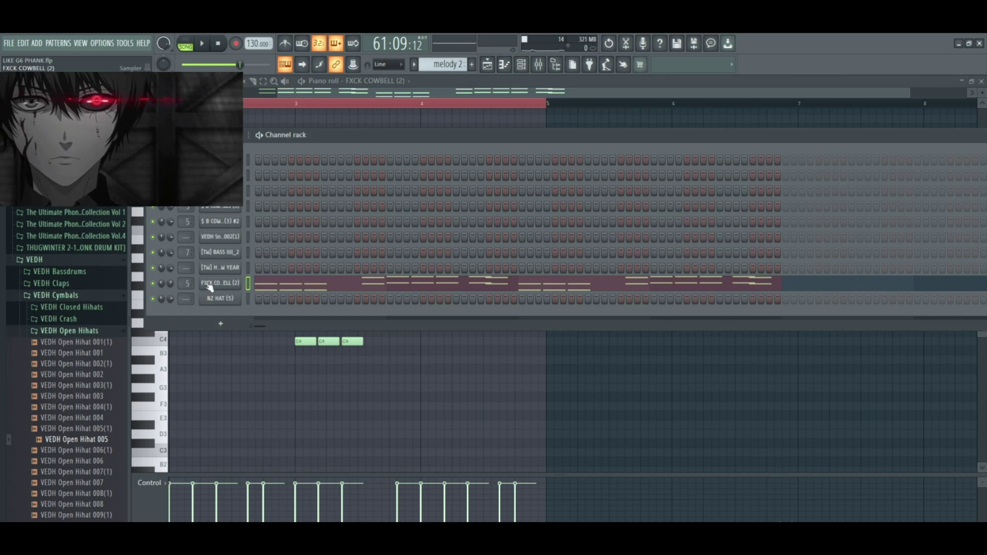
click(208, 285)
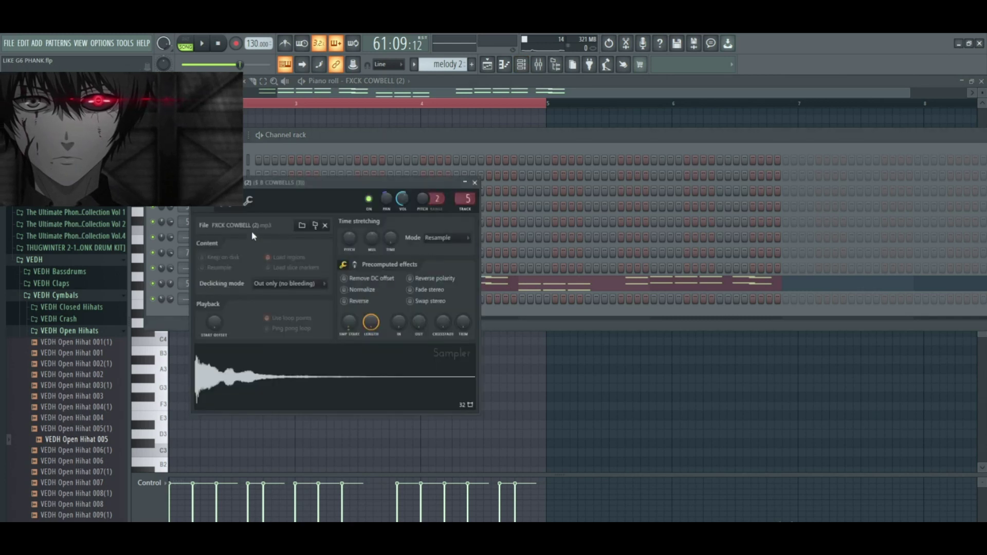
right_click(392, 208)
click(470, 203)
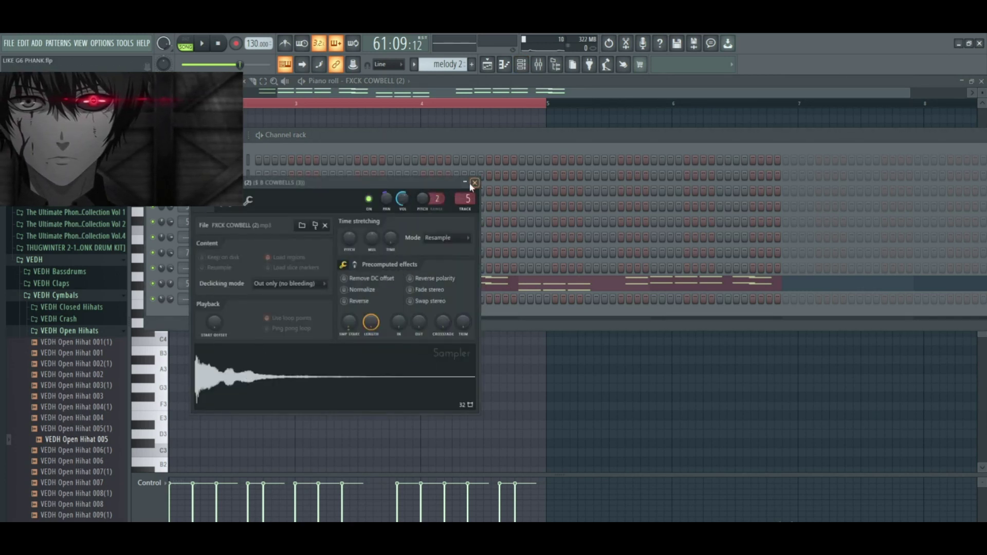
click(474, 184)
key(F5)
- Mark bars 61 to 64 around the S B COWBELLS (3) volume clip, and clear the selection
drag(642, 105, 698, 108)
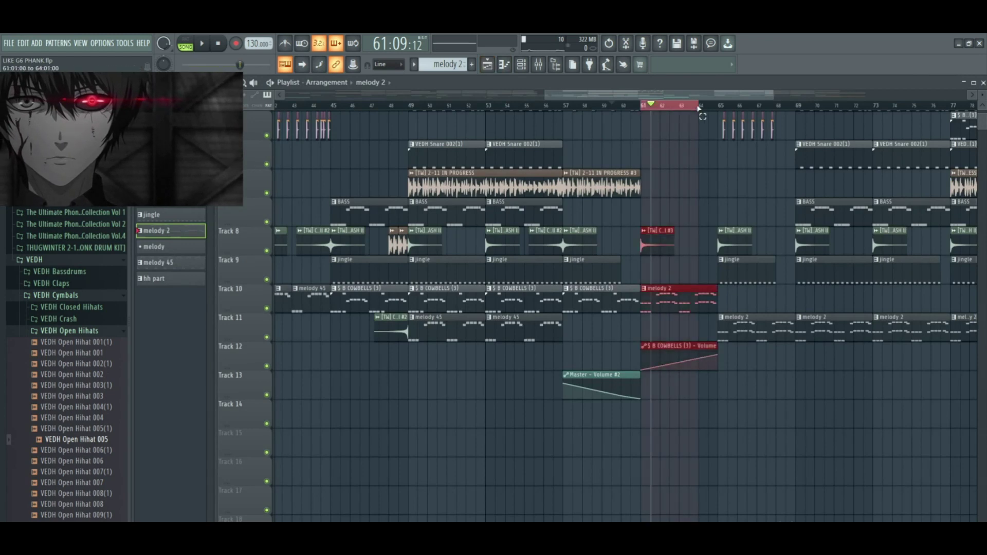
click(683, 103)
scroll(690, 236, down, 3)
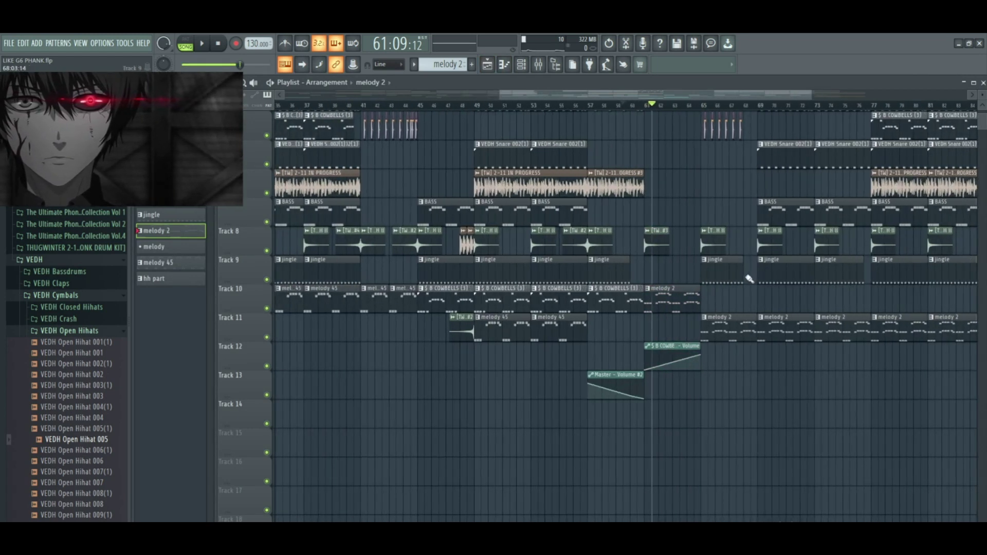
- Solo track 9 with the jingle clips and play it from bar 65 past bar 66
click(708, 106)
right_click(267, 279)
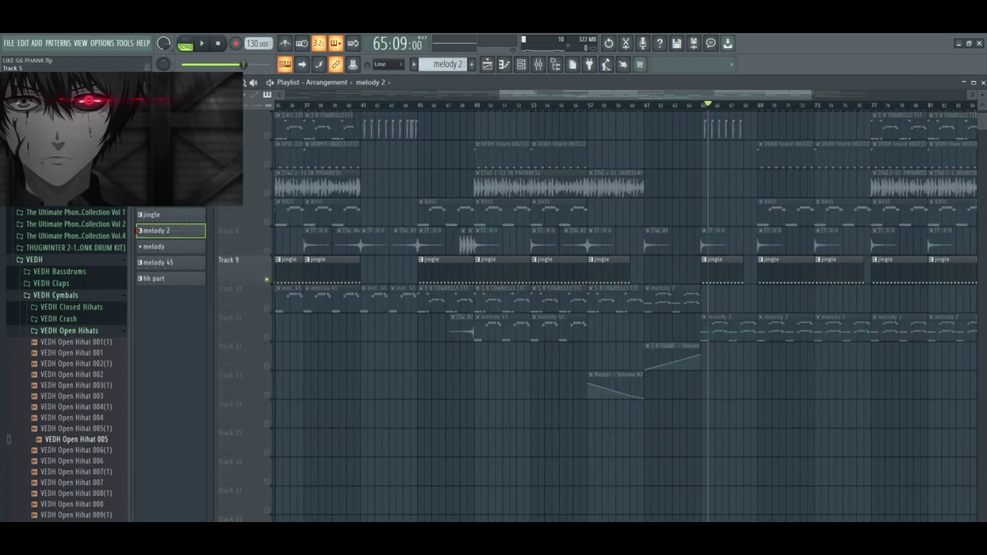
click(208, 46)
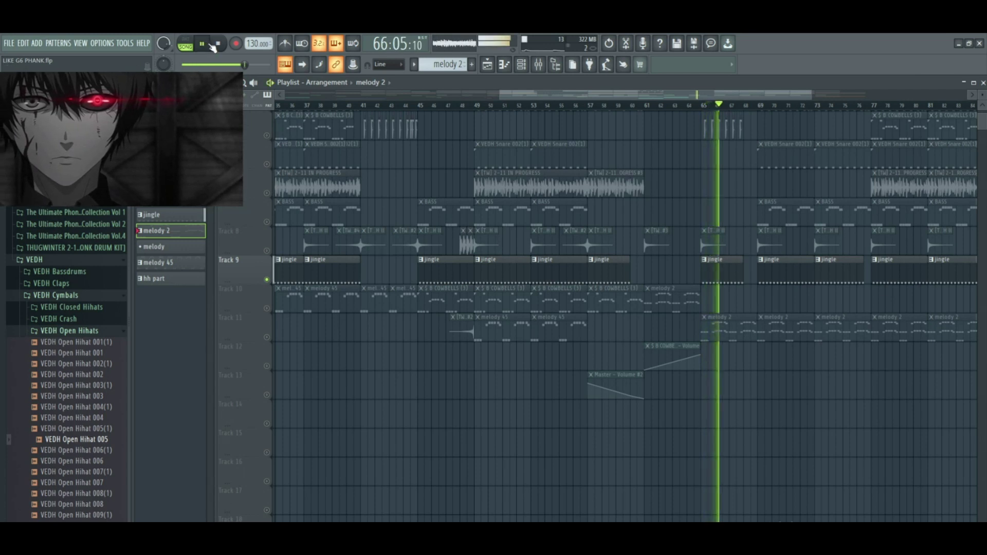
click(211, 46)
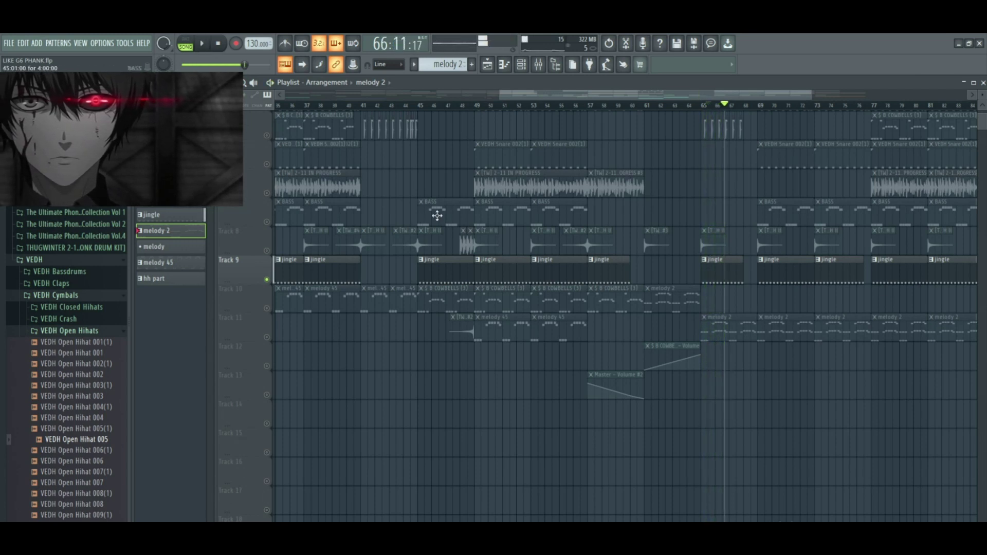
scroll(434, 221, down, 3)
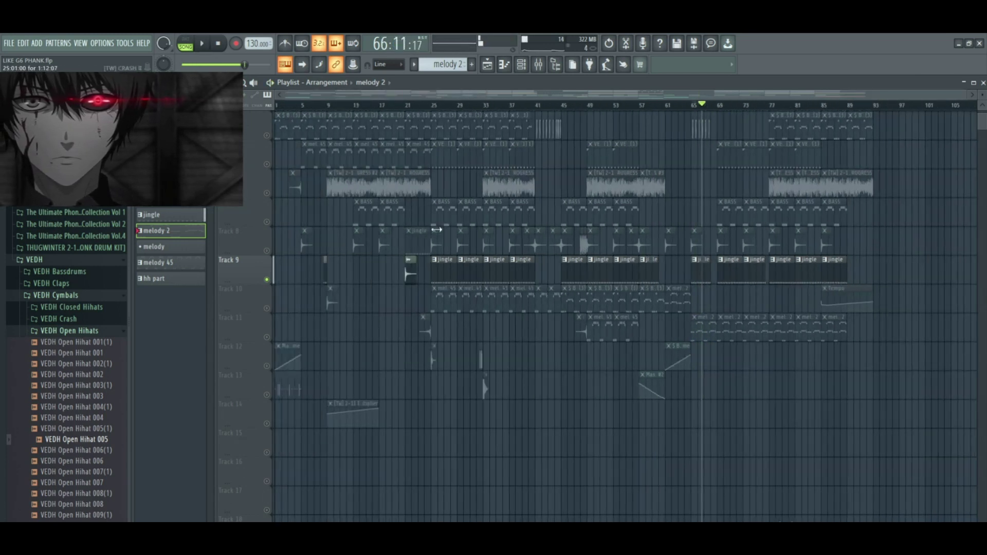
- Review the Master track's effect chain in the mixer, and return to the playlist
click(546, 66)
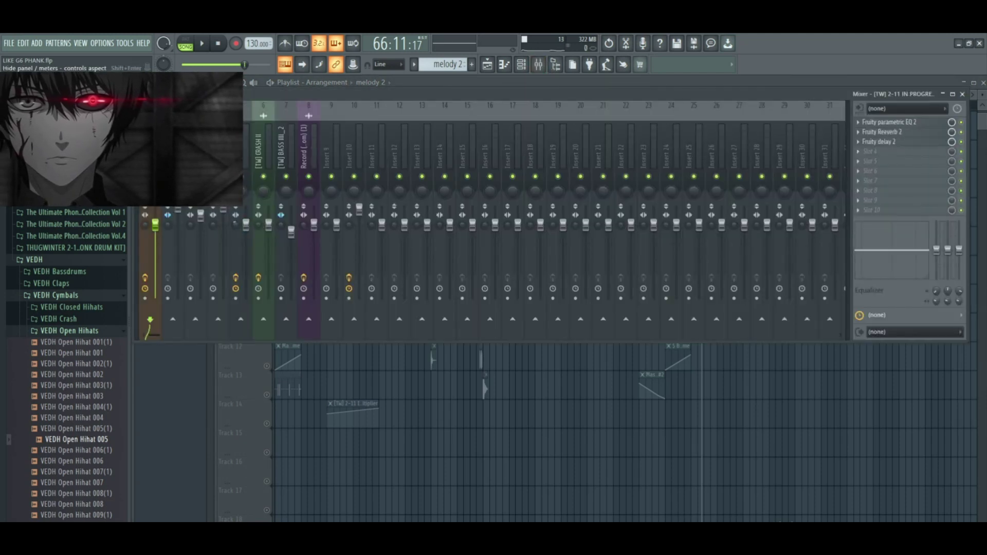
click(170, 257)
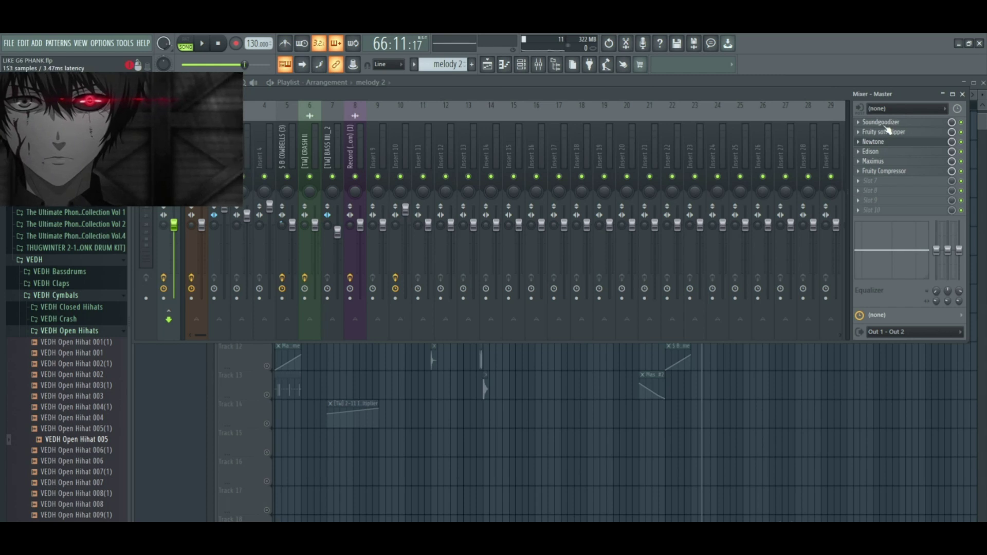
click(486, 64)
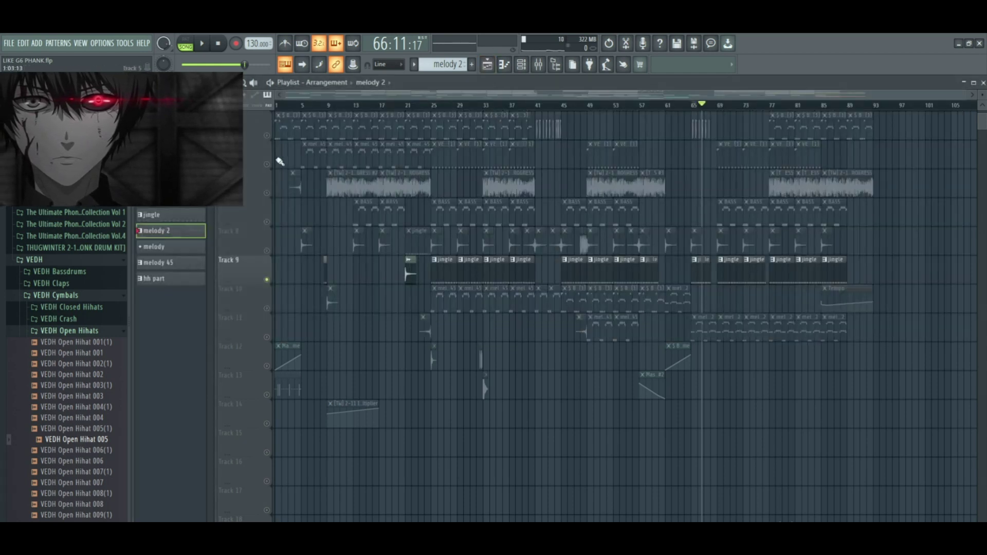
- Restore all playlist tracks from the track 9 solo, and set the playback position to bar 5
right_click(274, 137)
click(267, 137)
click(307, 106)
- Play from about bar 27 with the Master track's effects open in the mixer, bypass Soundgoodizer, and stop playback
click(538, 64)
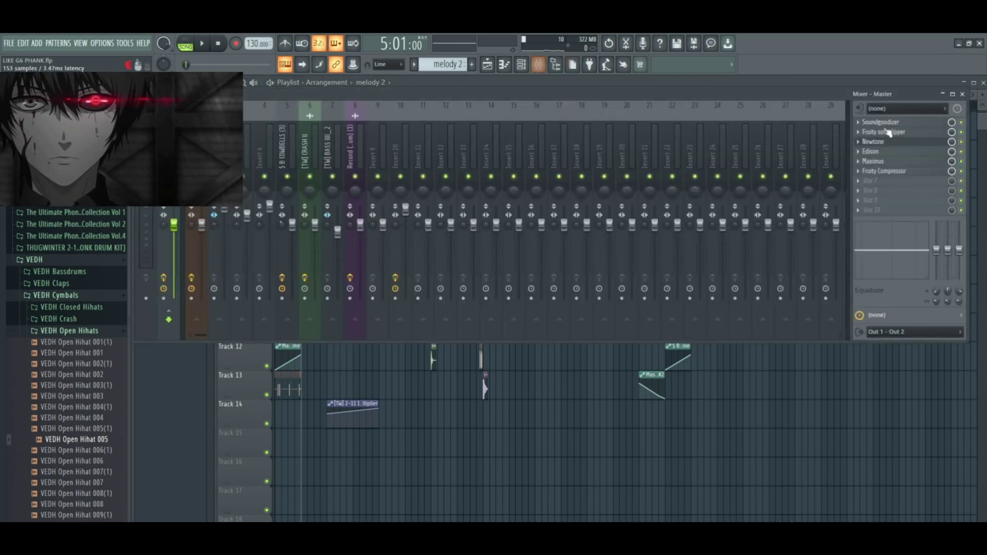
click(487, 65)
click(444, 106)
key(space)
click(538, 64)
click(538, 64)
click(539, 64)
click(538, 64)
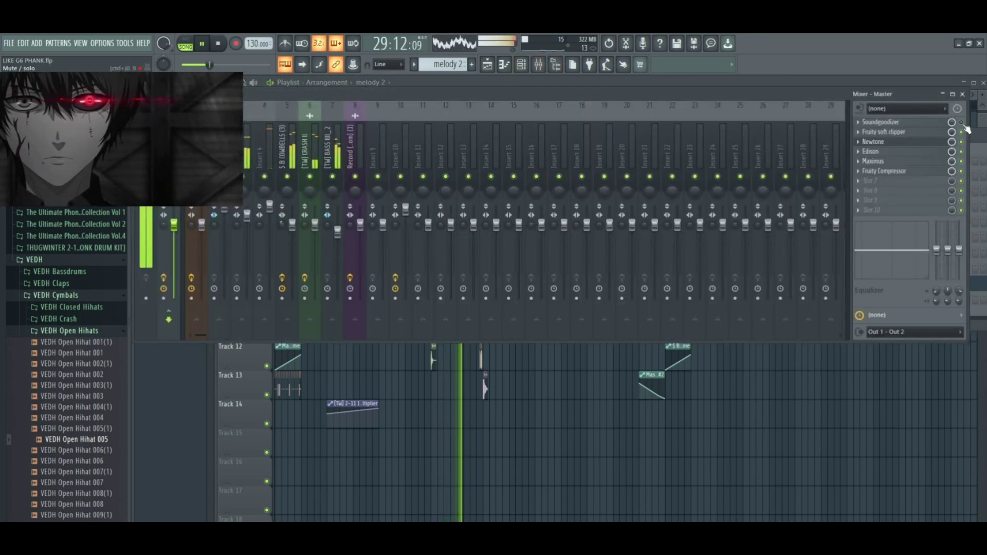
click(204, 48)
click(216, 48)
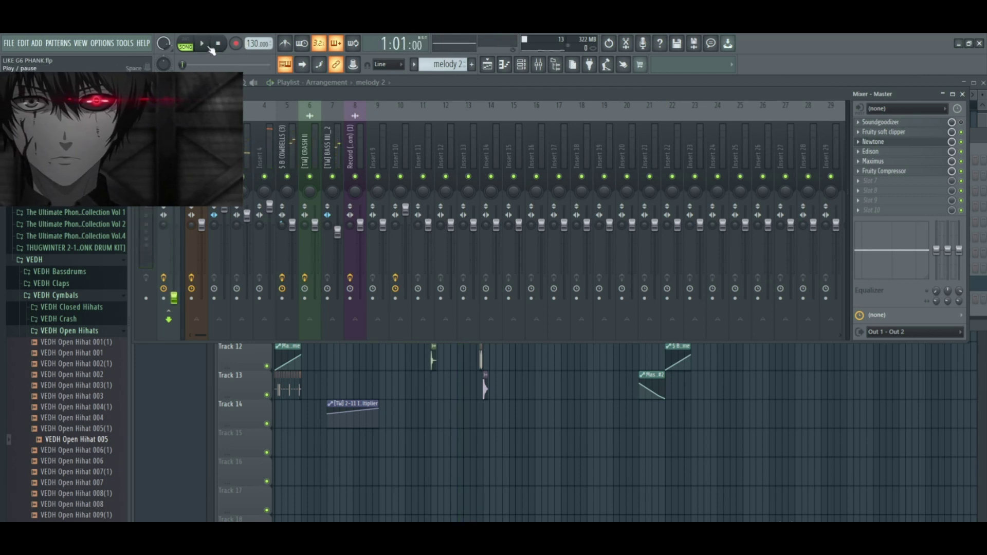
- Play the start and the section from bar 23 past bar 39 with Soundgoodizer bypassed on the Master, and stop
click(205, 45)
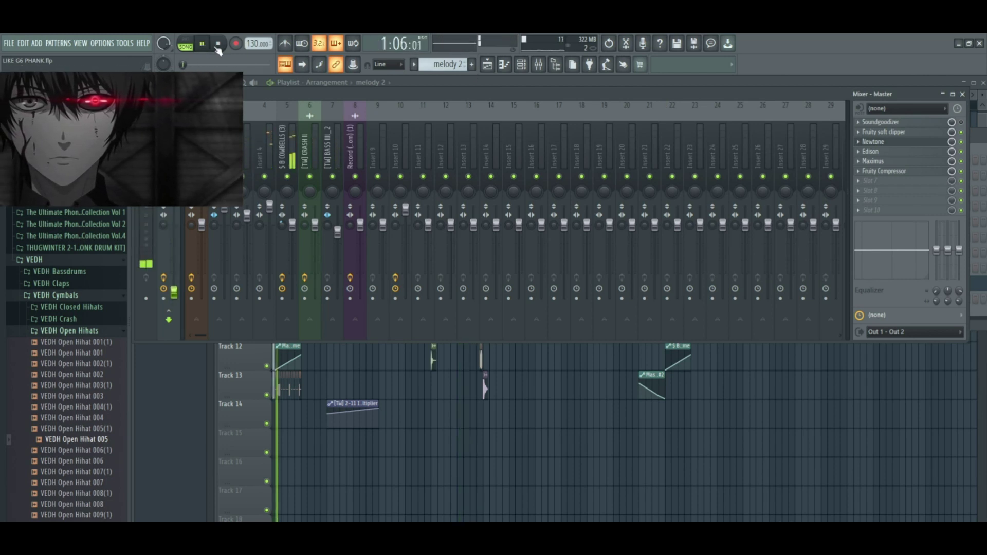
key(F9)
click(419, 105)
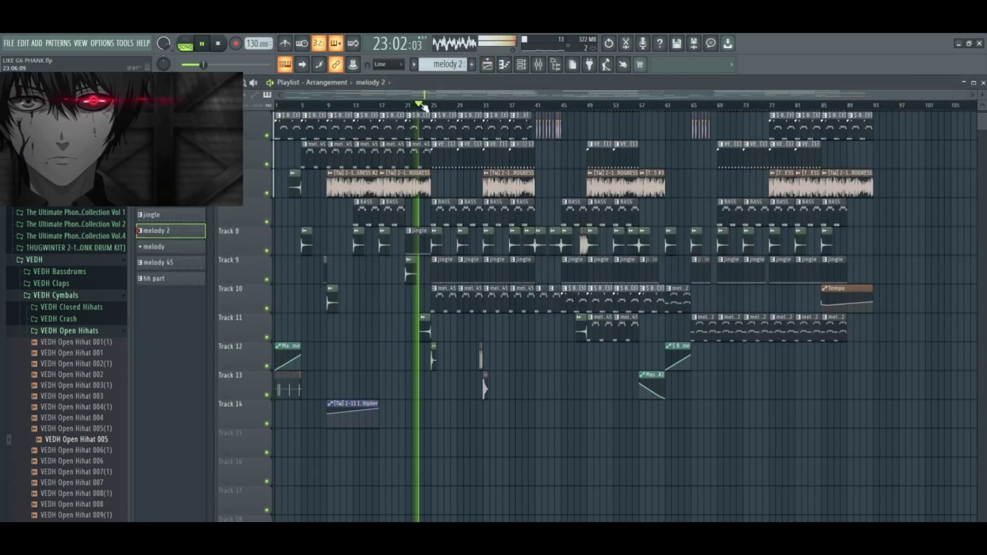
key(F9)
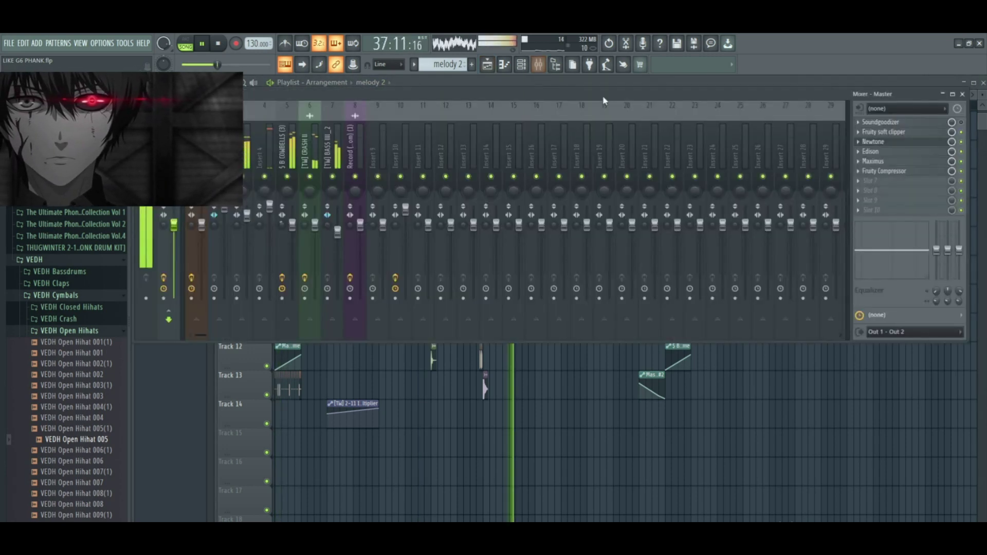
click(204, 46)
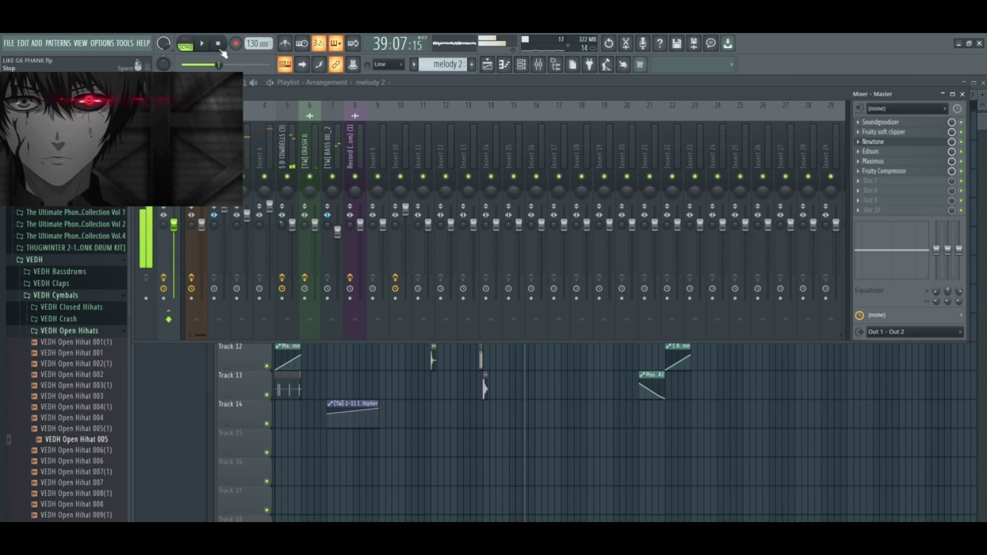
click(219, 46)
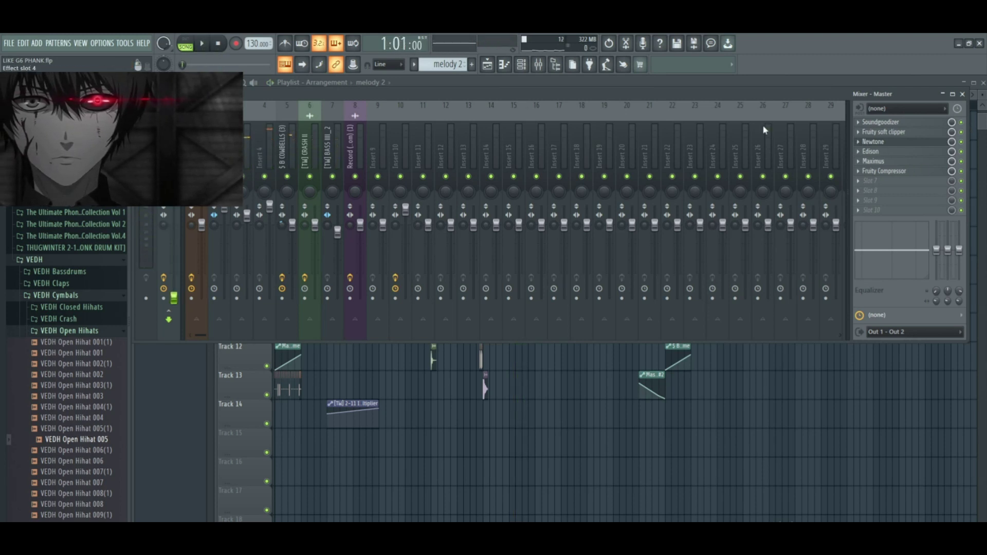
- Play the section around bars 27 and 28 while comparing the Master track's effects in the mixer, and pause
click(204, 46)
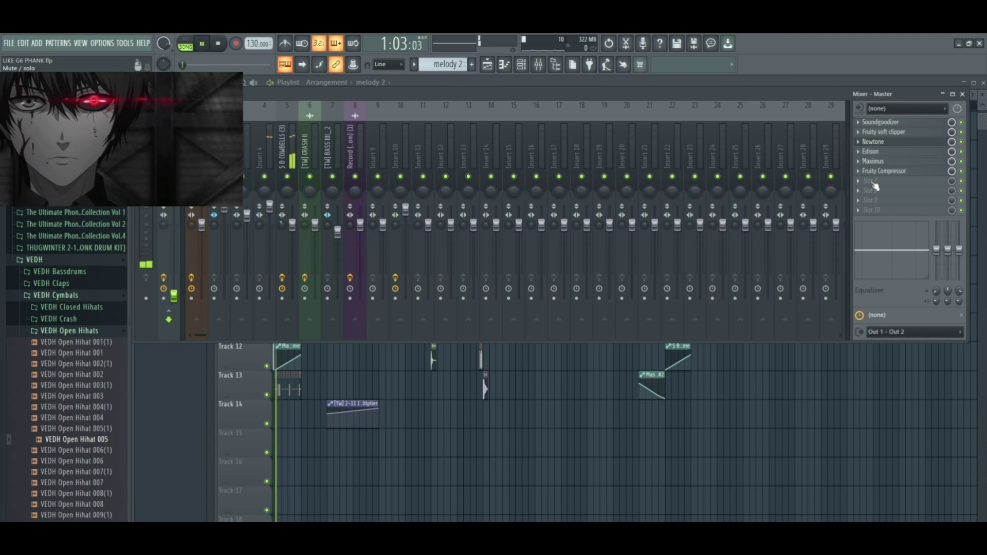
click(463, 82)
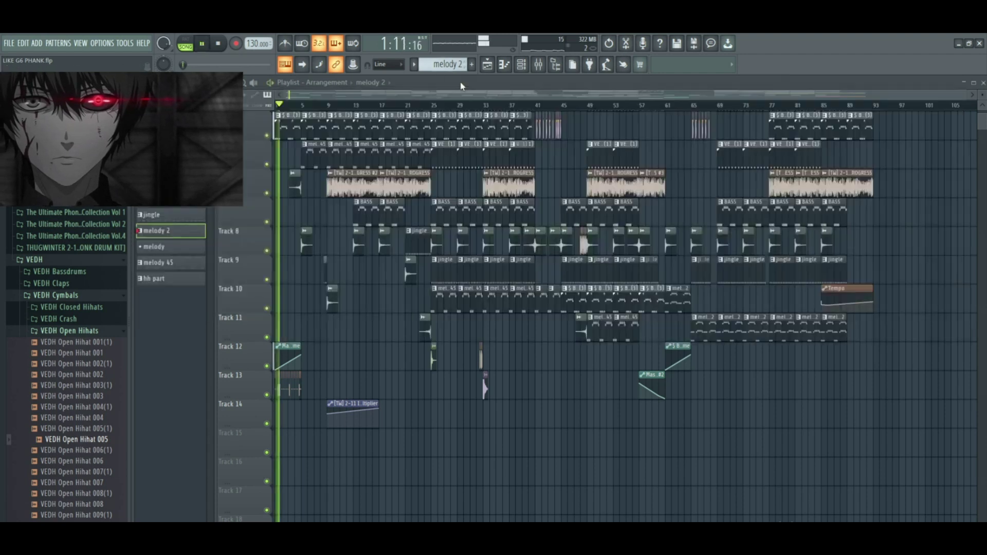
click(538, 64)
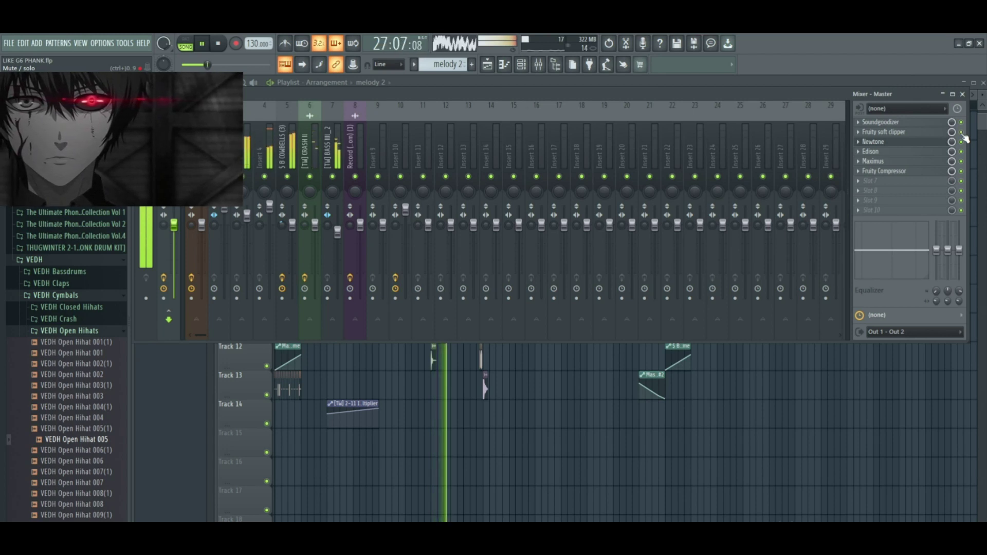
key(space)
- Delete the Edison and Newtone effects from the Master track
click(860, 156)
click(873, 170)
click(861, 144)
click(875, 159)
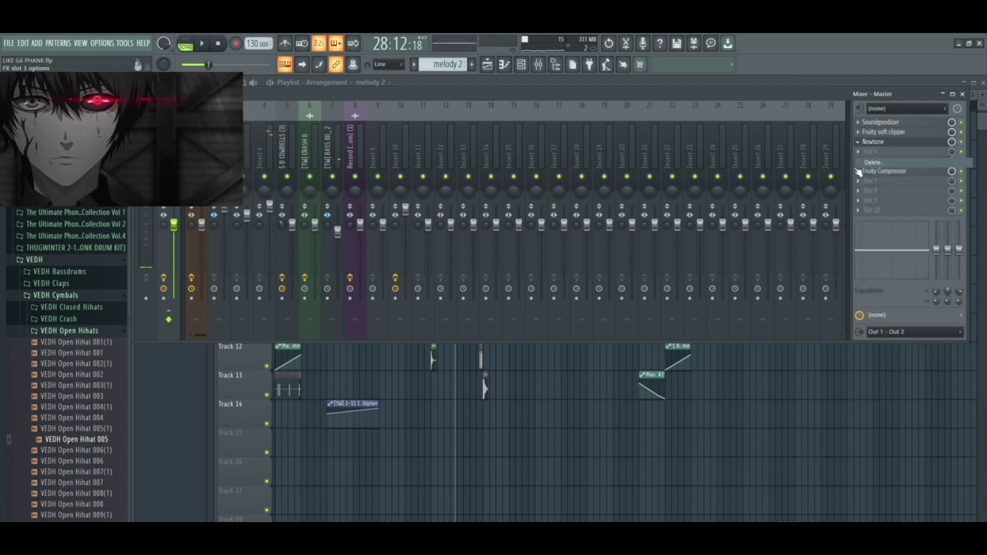
- Inspect the Master track's Fruity Compressor settings and the Maximus presets in the mastering group, and close Maximus
click(867, 173)
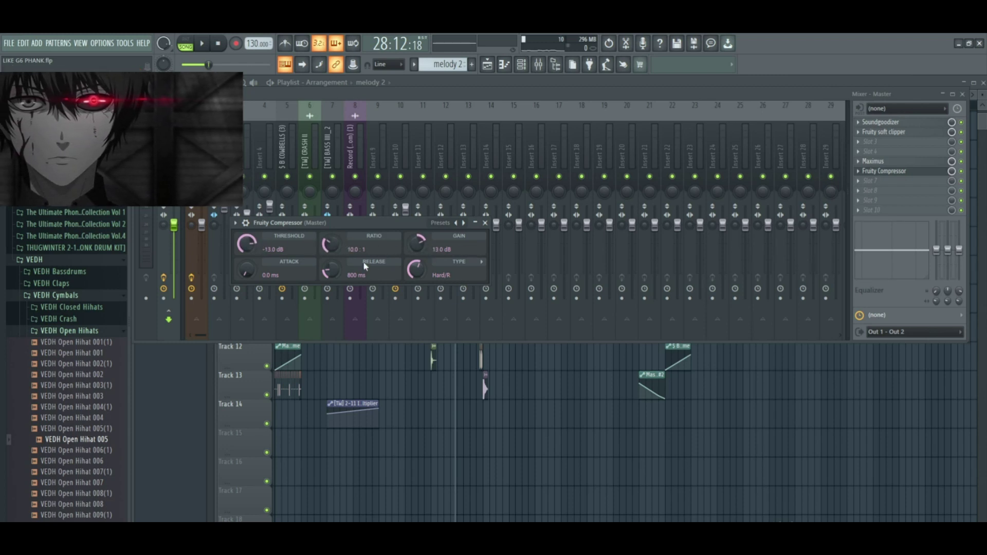
click(876, 162)
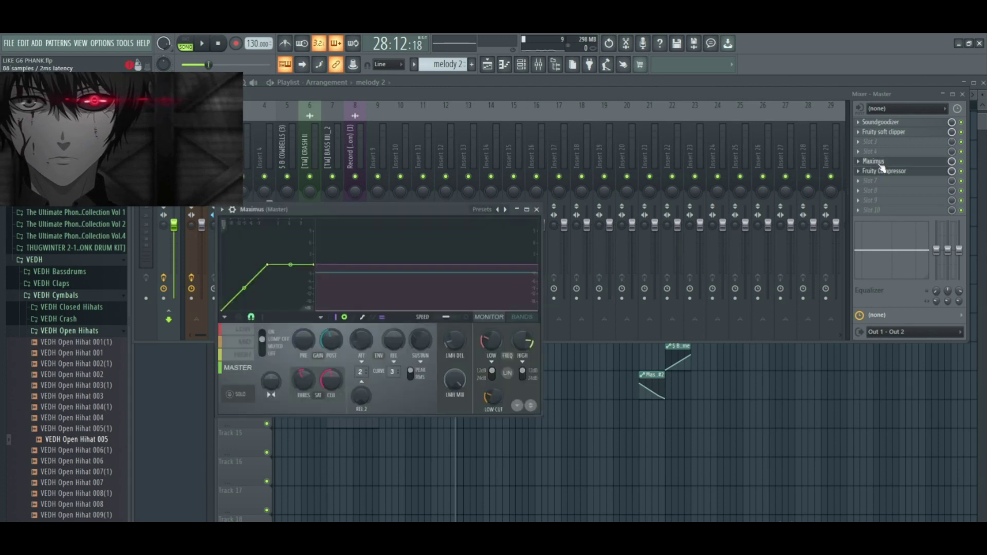
click(478, 210)
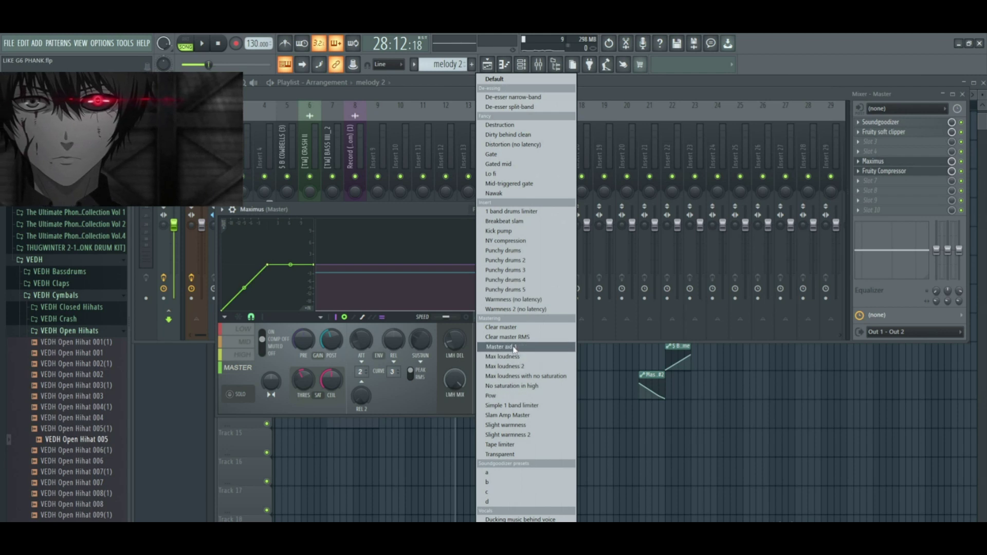
click(413, 218)
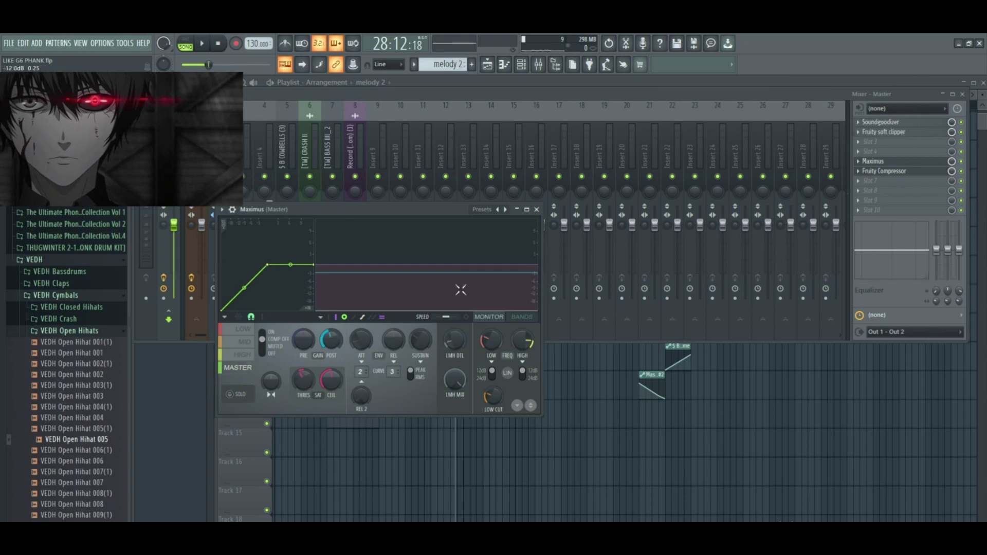
click(536, 209)
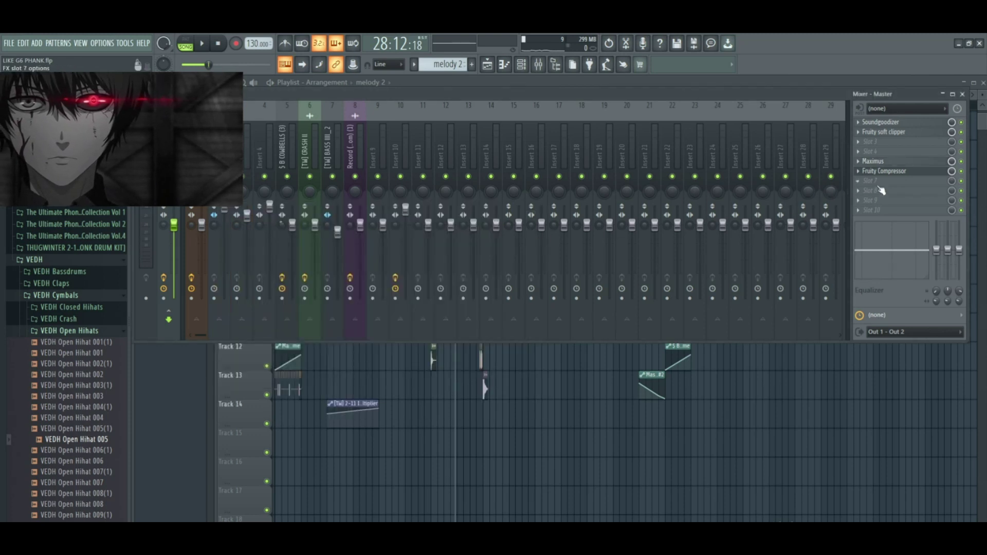
- Check the voice recording insert's Pitcher effect in the mixer, and play the whole arrangement from bar 1 in the playlist
click(360, 154)
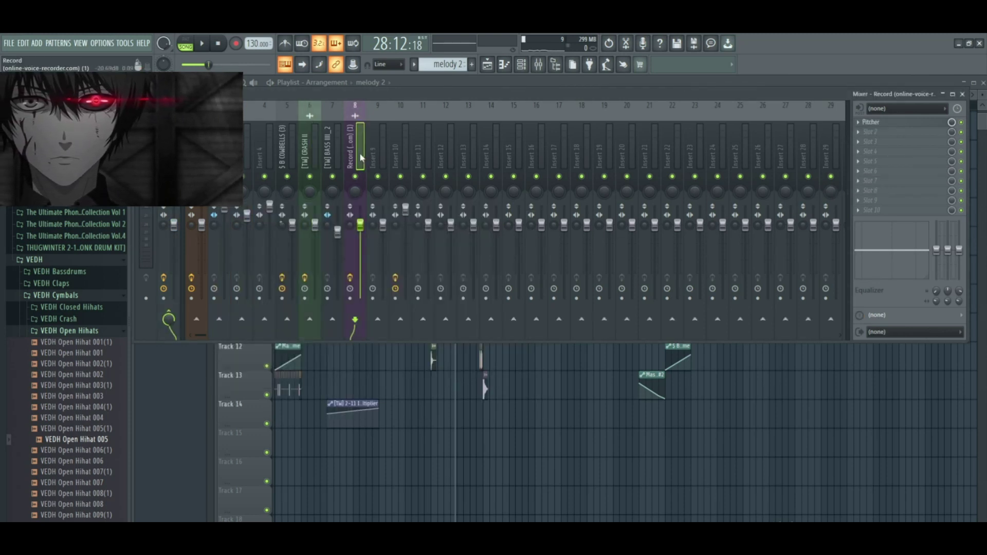
click(486, 71)
scroll(402, 185, up, 3)
scroll(402, 185, down, 3)
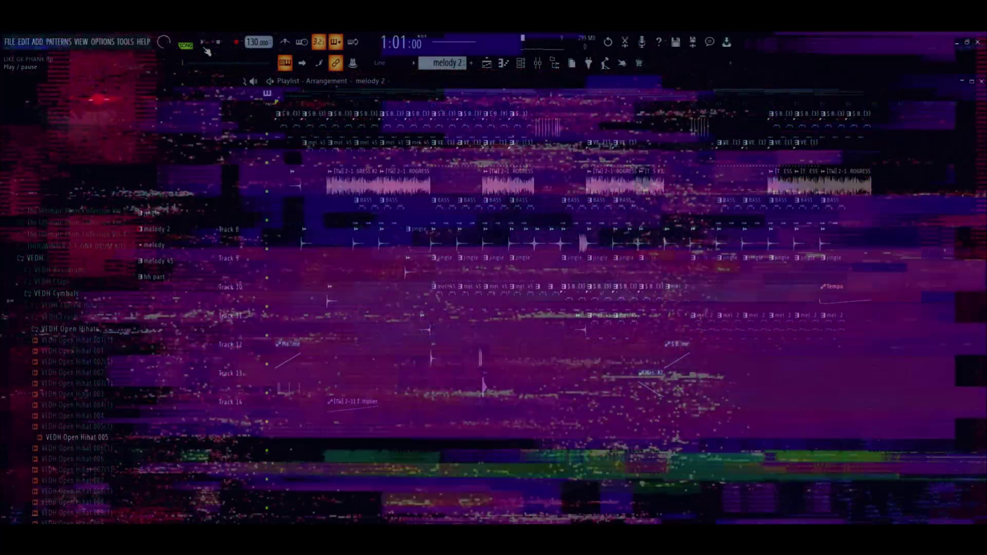
click(204, 45)
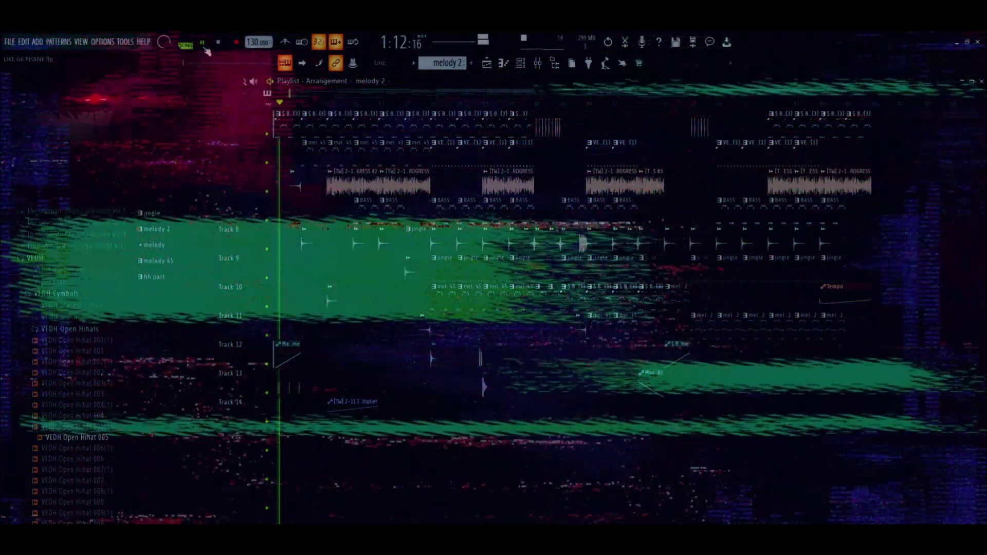